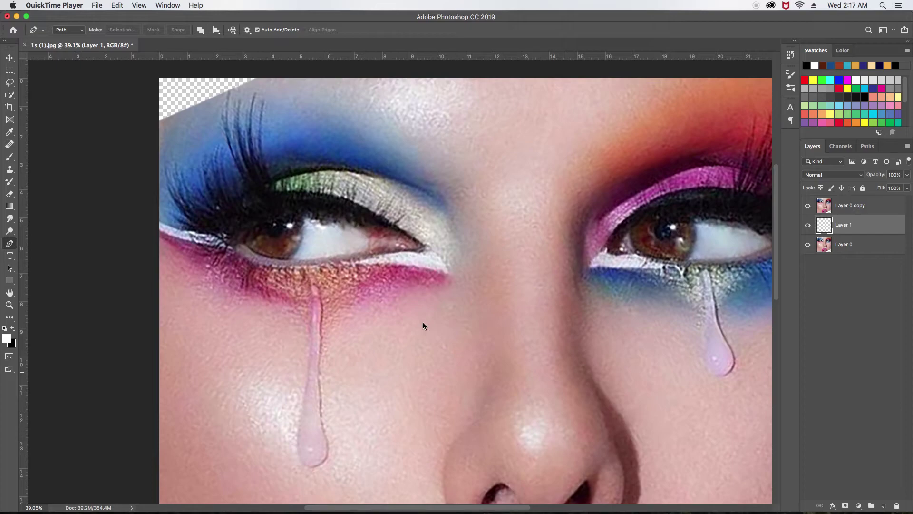
# - Bring Photoshop forward and zoom in on the right eye's inner corner
pyautogui.click(396, 294)
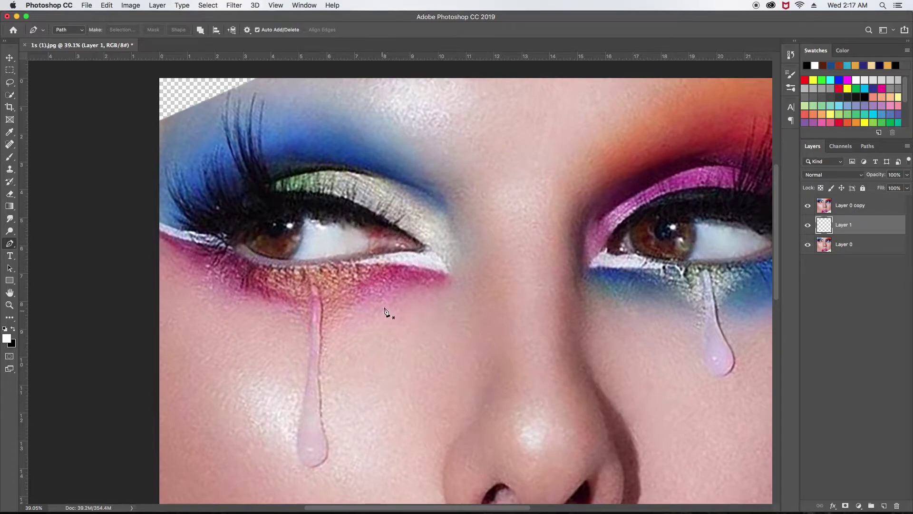
pyautogui.scroll(3, 284, 272)
pyautogui.scroll(3, 284, 272)
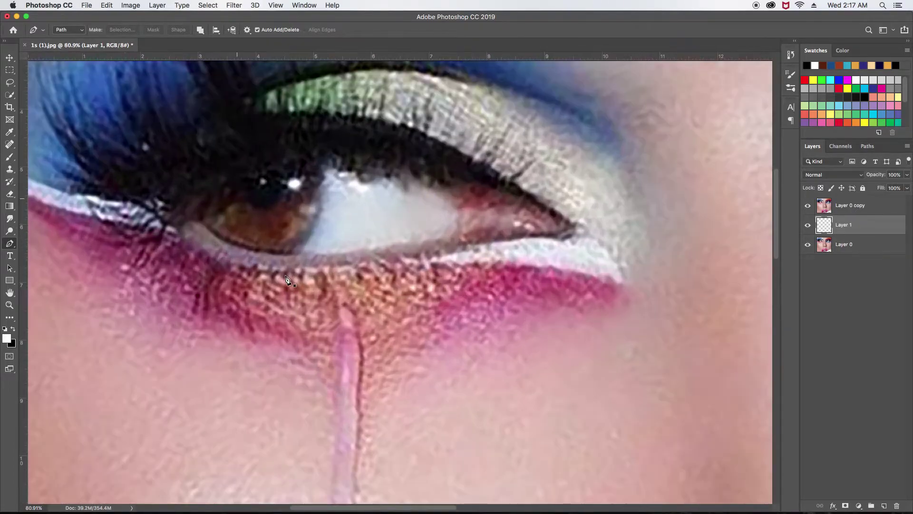
pyautogui.scroll(-3, 287, 284)
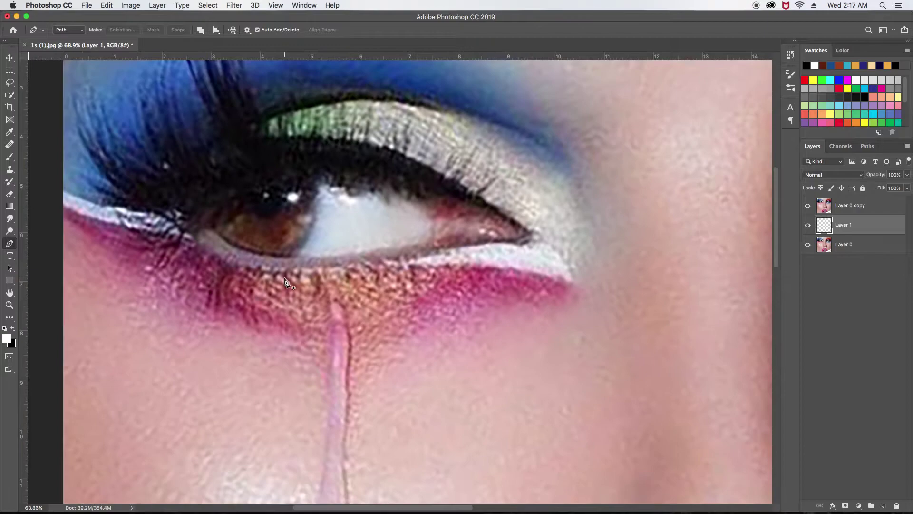
pyautogui.moveTo(476, 257); pyautogui.dragTo(393, 253)
pyautogui.moveTo(636, 267); pyautogui.dragTo(310, 271)
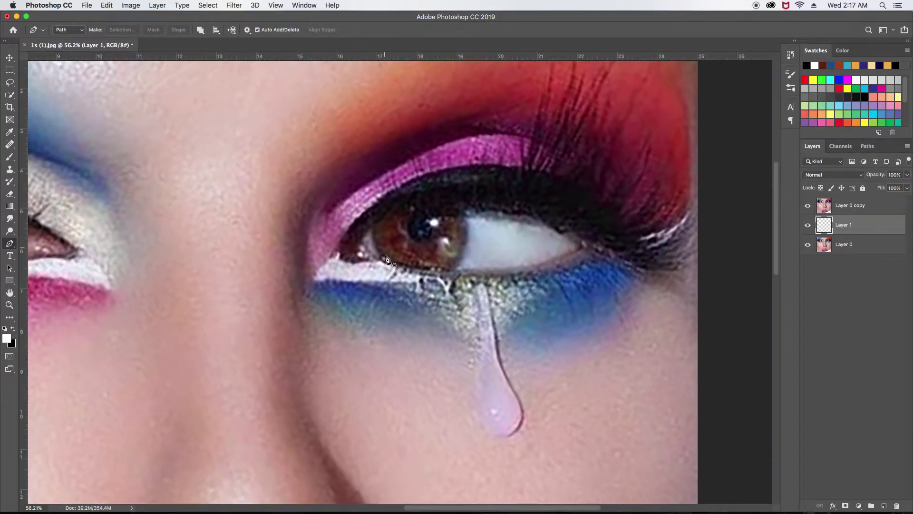
pyautogui.scroll(1, 349, 269)
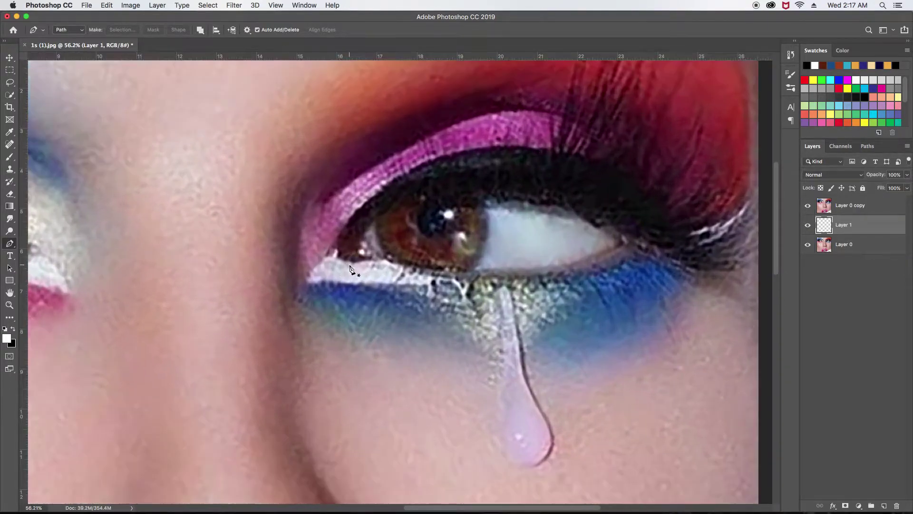
# - Place the first pen anchors around the right eye liner's inner corner
pyautogui.click(361, 233)
pyautogui.click(318, 258)
pyautogui.click(304, 282)
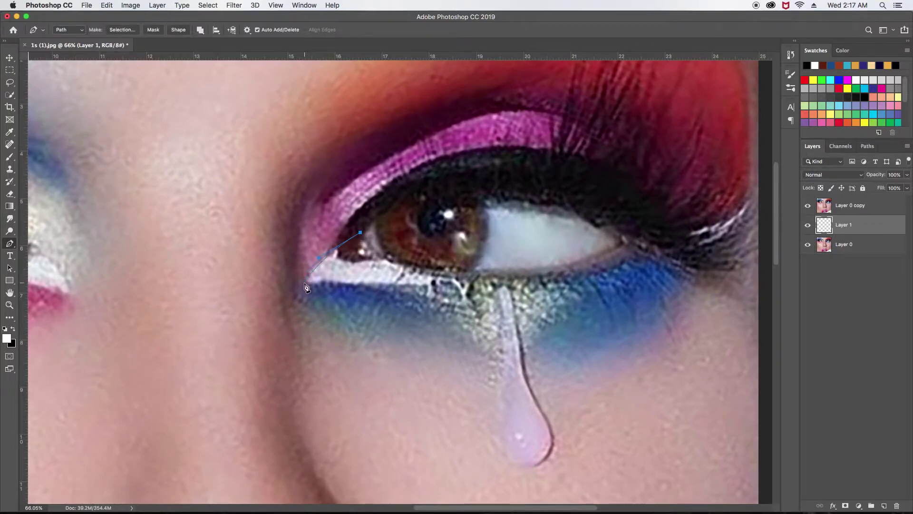
pyautogui.click(321, 257)
# - Curve the right liner outline along its lower edge out to the outer tip
pyautogui.moveTo(308, 281)
pyautogui.mouseDown()
pyautogui.moveTo(338, 280)
pyautogui.moveTo(321, 291)
pyautogui.moveTo(277, 292)
pyautogui.mouseUp()
pyautogui.moveTo(345, 283); pyautogui.dragTo(382, 277)
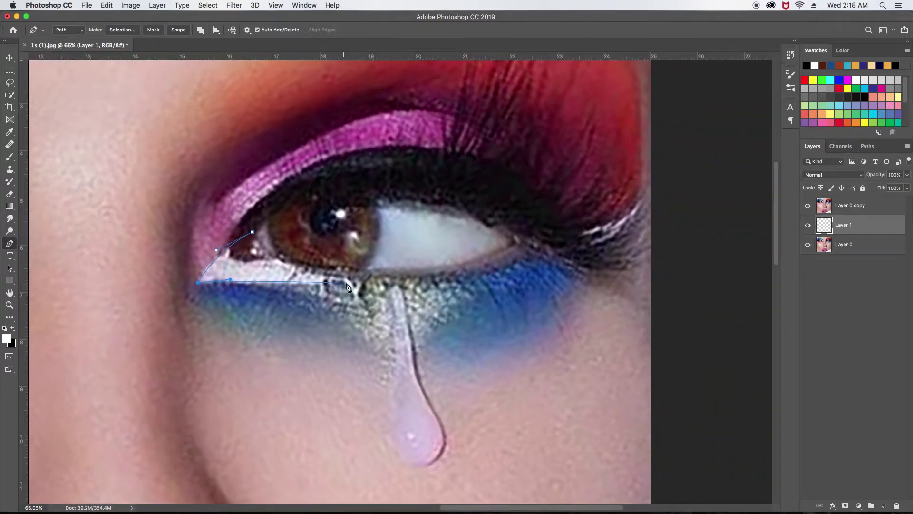
pyautogui.moveTo(438, 265); pyautogui.dragTo(333, 290)
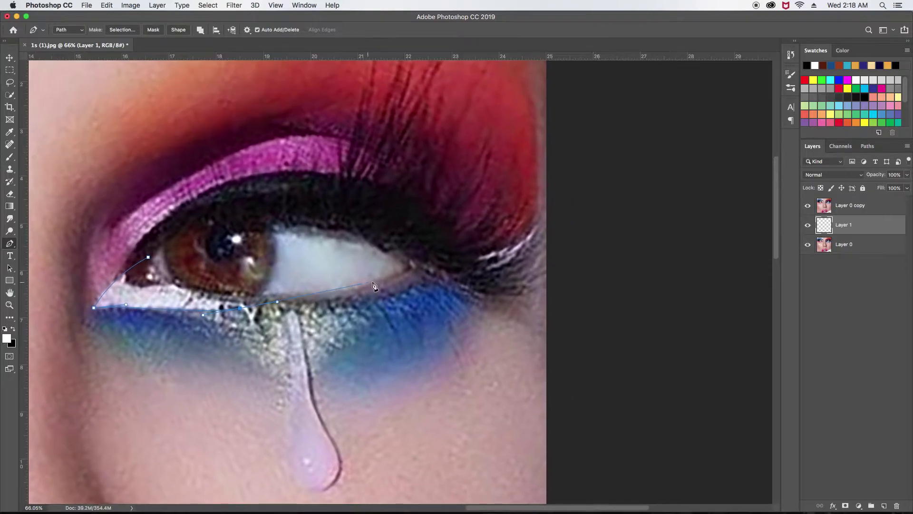
pyautogui.click(390, 280)
pyautogui.moveTo(455, 276); pyautogui.dragTo(492, 277)
pyautogui.click(540, 225)
pyautogui.moveTo(493, 278); pyautogui.dragTo(517, 280)
# - Trace back along the right liner's top edge and close it at the inner corner
pyautogui.moveTo(539, 225); pyautogui.dragTo(476, 257)
pyautogui.click(395, 264)
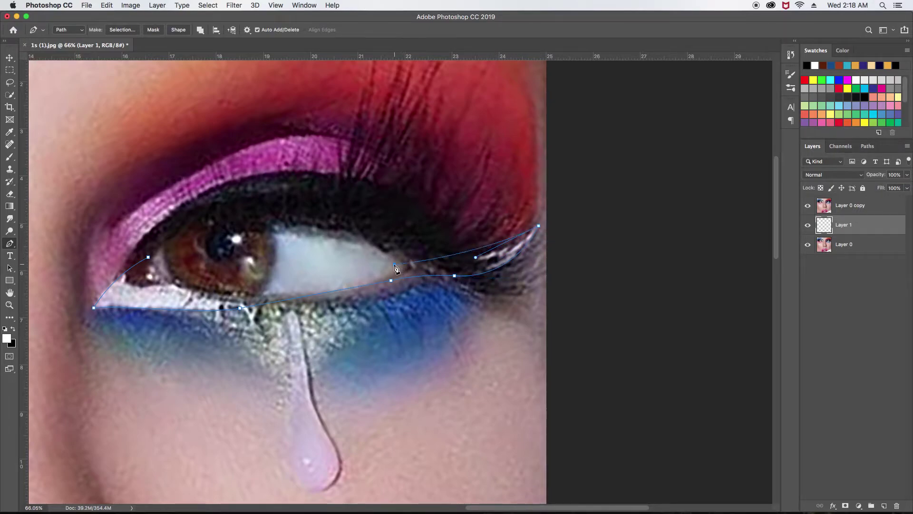
pyautogui.keyDown('super'); pyautogui.click(481, 251); pyautogui.keyUp('super')
pyautogui.moveTo(386, 268); pyautogui.dragTo(486, 276)
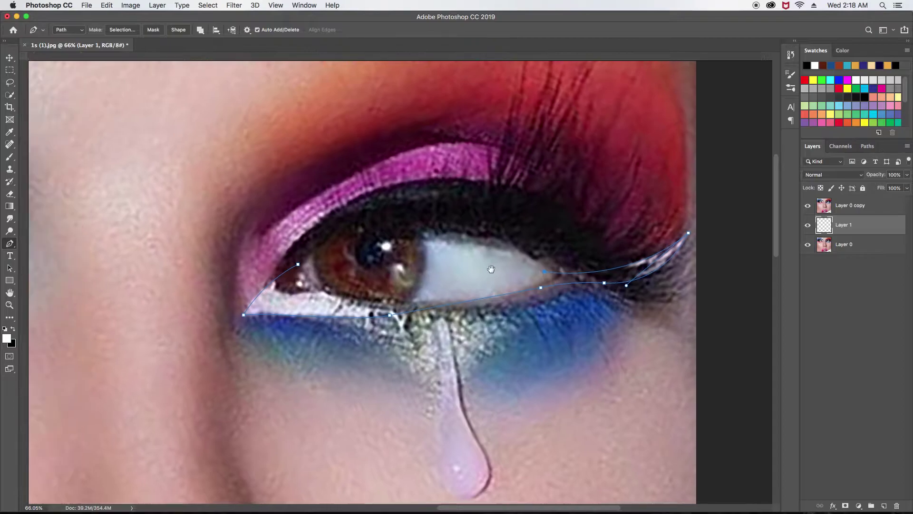
pyautogui.moveTo(369, 274); pyautogui.dragTo(515, 268)
pyautogui.click(432, 267)
# - Start the left eye's liner outline, curving it out to the outer end
pyautogui.moveTo(363, 326)
pyautogui.mouseDown()
pyautogui.moveTo(505, 307)
pyautogui.moveTo(666, 319)
pyautogui.mouseUp()
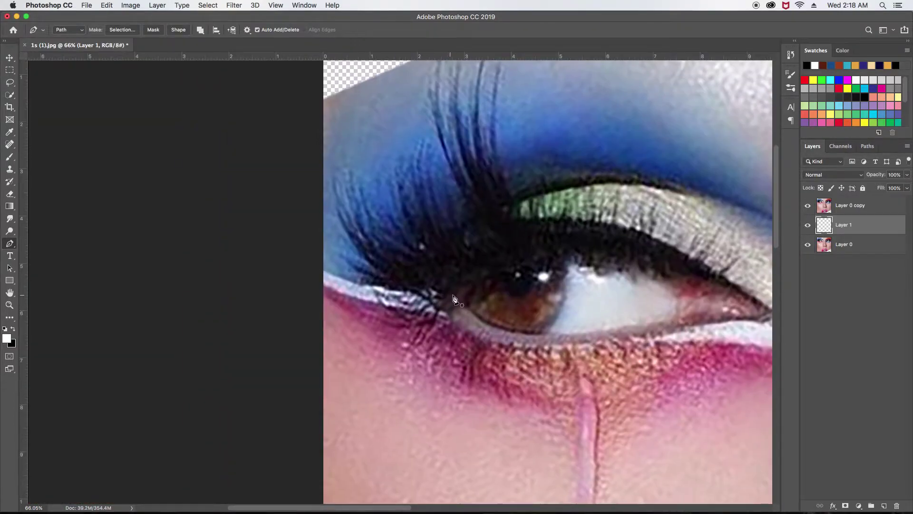
pyautogui.click(463, 285)
pyautogui.click(357, 286)
pyautogui.click(318, 266)
pyautogui.moveTo(356, 285)
pyautogui.mouseDown()
pyautogui.moveTo(391, 312)
pyautogui.moveTo(384, 306)
pyautogui.mouseUp()
pyautogui.moveTo(317, 267); pyautogui.dragTo(319, 265)
pyautogui.click(389, 313)
pyautogui.moveTo(466, 319); pyautogui.dragTo(479, 316)
pyautogui.moveTo(349, 309); pyautogui.dragTo(356, 313)
# - Extend the left liner outline along its lower edge to the inner tip and curve it back
pyautogui.hscroll(10, 475, 283)
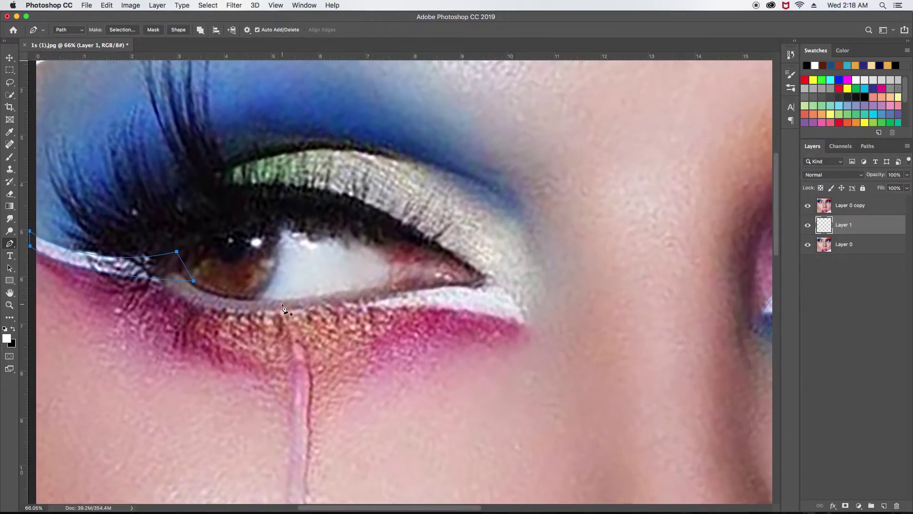
pyautogui.moveTo(284, 303); pyautogui.dragTo(324, 305)
pyautogui.moveTo(429, 310); pyautogui.dragTo(492, 312)
pyautogui.click(527, 325)
pyautogui.hotkey('ctrl', 'z')
pyautogui.moveTo(527, 324); pyautogui.dragTo(495, 258)
pyautogui.click(437, 266)
pyautogui.moveTo(496, 259); pyautogui.dragTo(512, 276)
# - Close the left liner outline along its upper edge and zoom out to show both eyes
pyautogui.moveTo(285, 305); pyautogui.dragTo(275, 310)
pyautogui.click(331, 276)
pyautogui.scroll(-5, 345, 267)
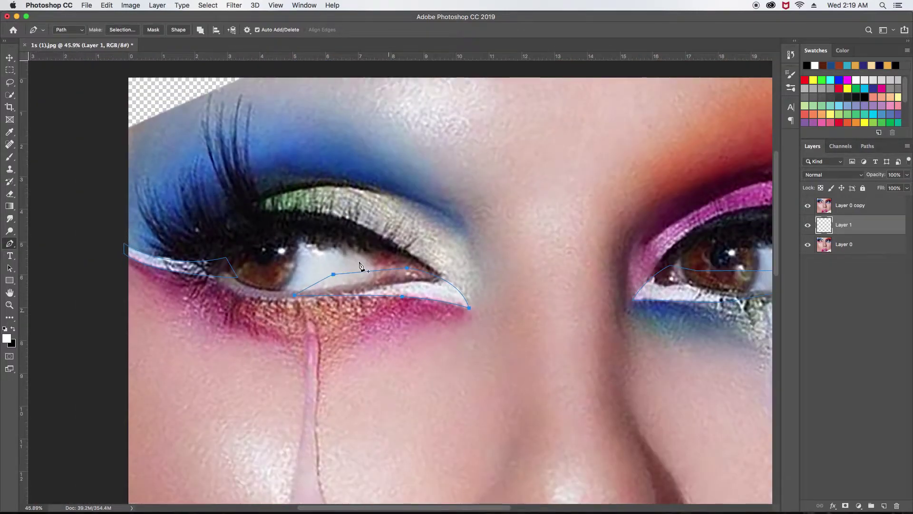
pyautogui.moveTo(506, 253)
pyautogui.mouseDown()
pyautogui.moveTo(370, 282)
pyautogui.moveTo(514, 275)
pyautogui.mouseUp()
pyautogui.hotkey('ctrl', 'r')
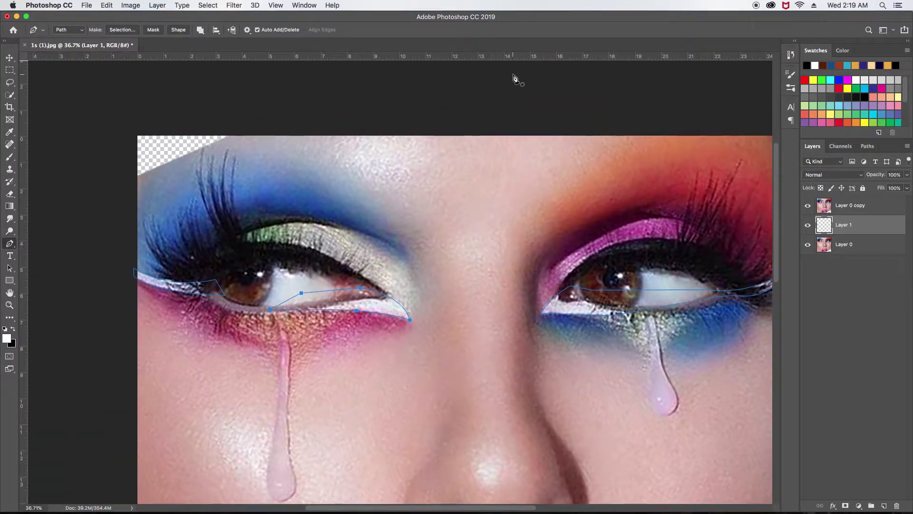
# - Create a white Solid Color fill layer named WHITE EYELINER from the traced path
pyautogui.click(157, 6)
pyautogui.moveTo(176, 124)
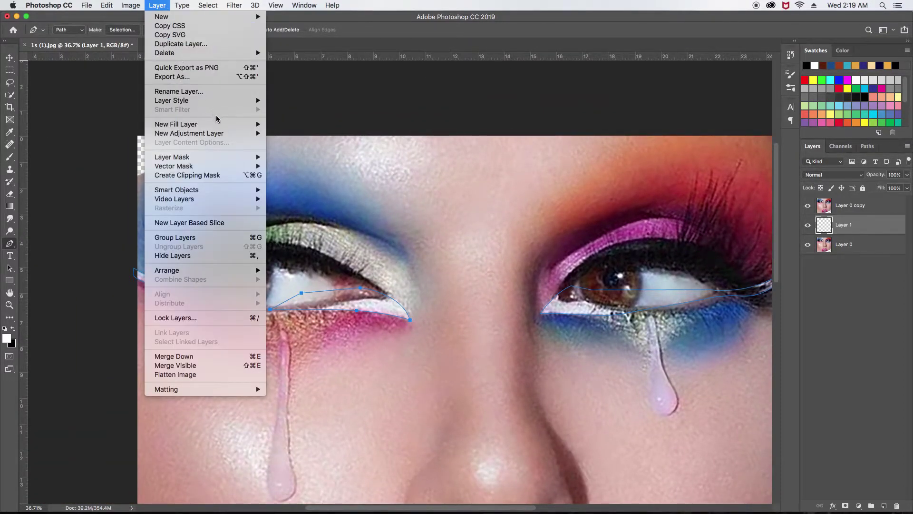
pyautogui.click(309, 126)
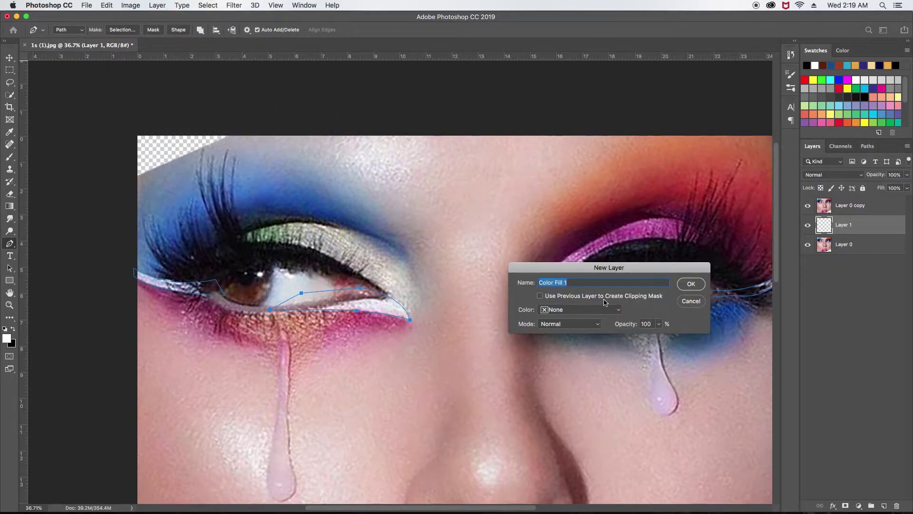
pyautogui.write('WHITE EYELINER')
pyautogui.click(687, 284)
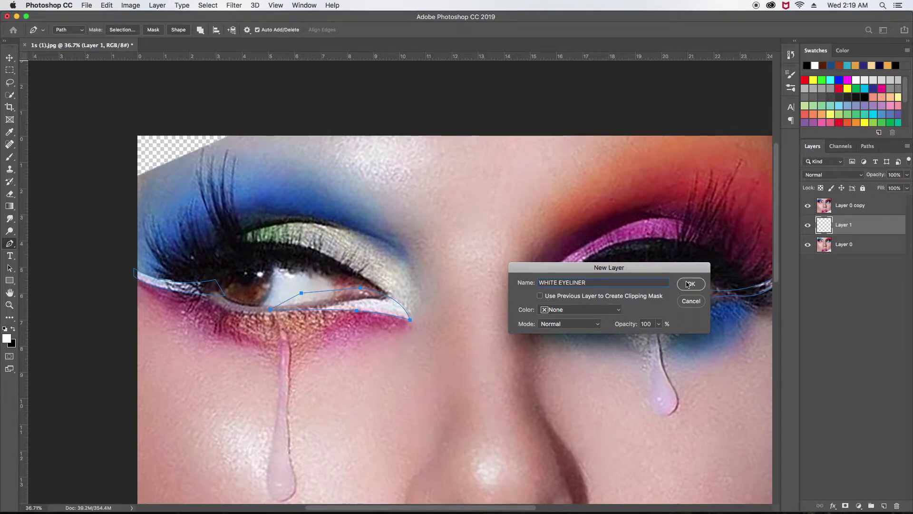
pyautogui.click(835, 218)
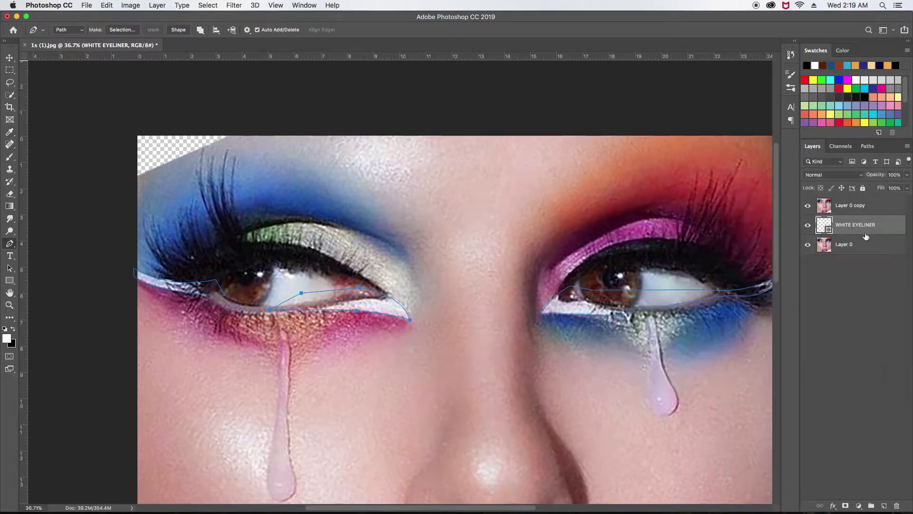
# - Add a new empty layer above Layer 0 and deselect the Work Path
pyautogui.click(868, 244)
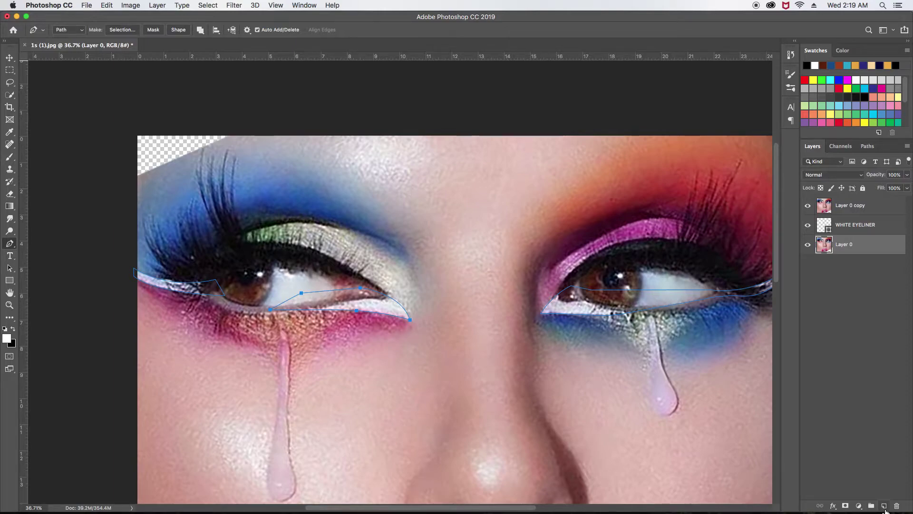
pyautogui.click(879, 505)
pyautogui.click(868, 146)
pyautogui.click(862, 199)
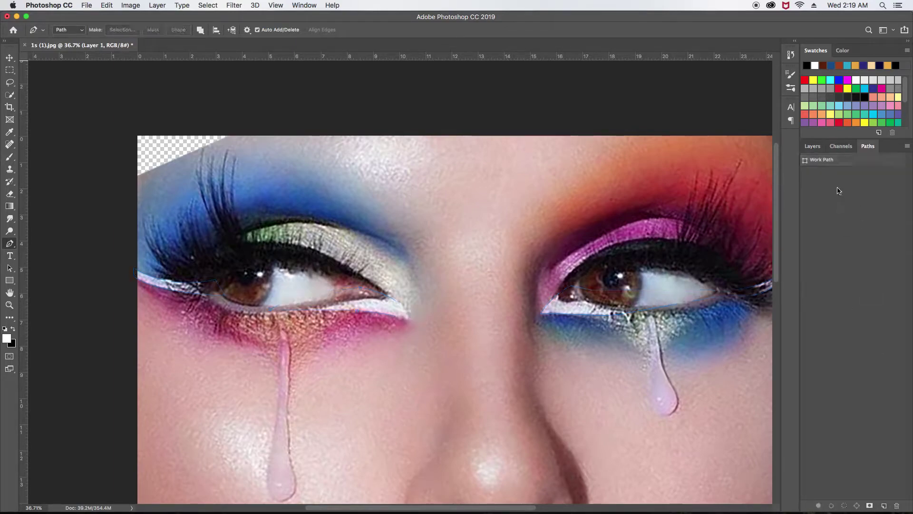
pyautogui.click(813, 146)
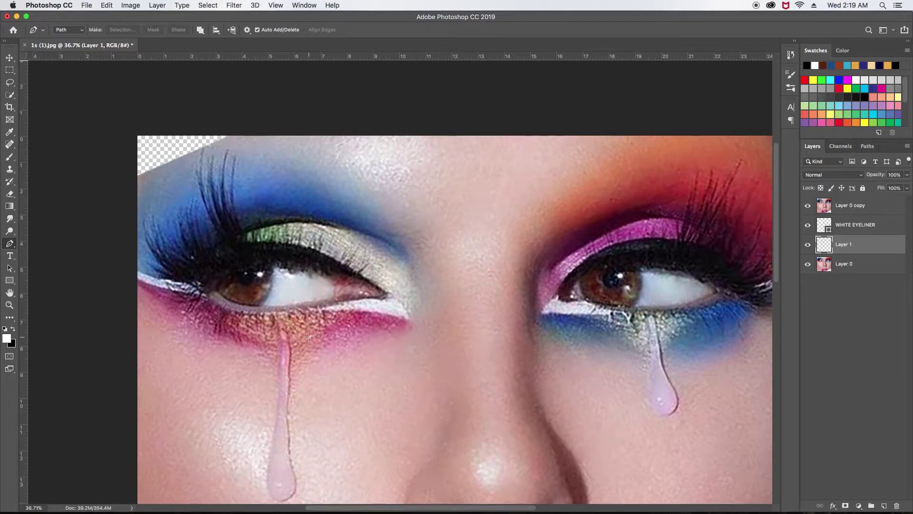
# - Start a pen path at the left eye's pink shadow and curve it along the lower edge
pyautogui.scroll(3, 310, 341)
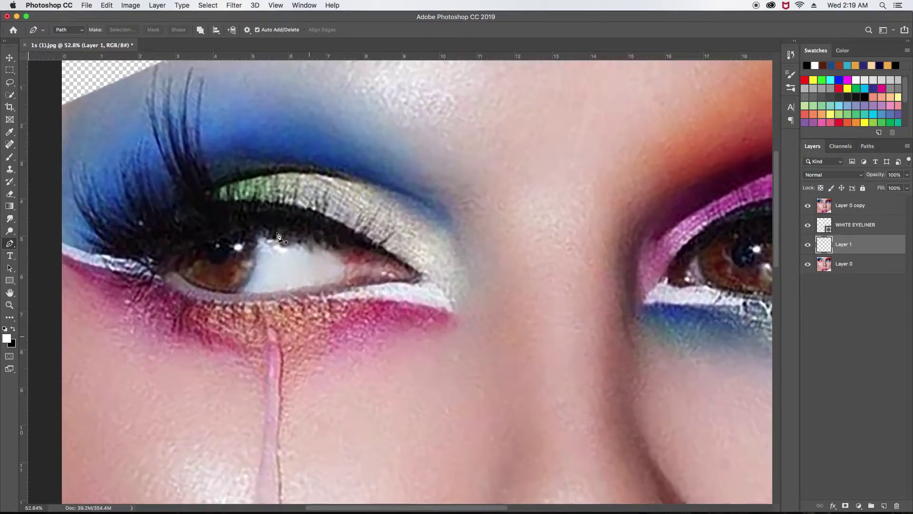
pyautogui.hscroll(-2, 228, 259)
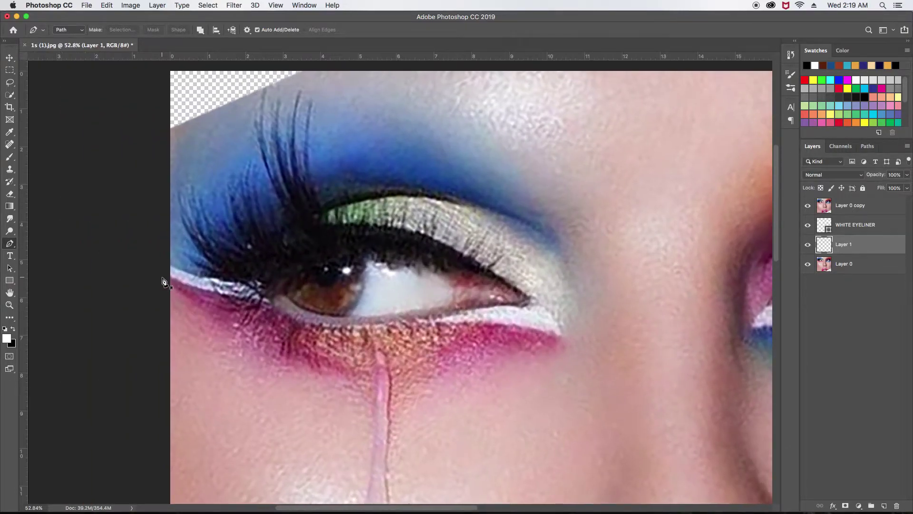
pyautogui.click(162, 278)
pyautogui.hscroll(5, 294, 357)
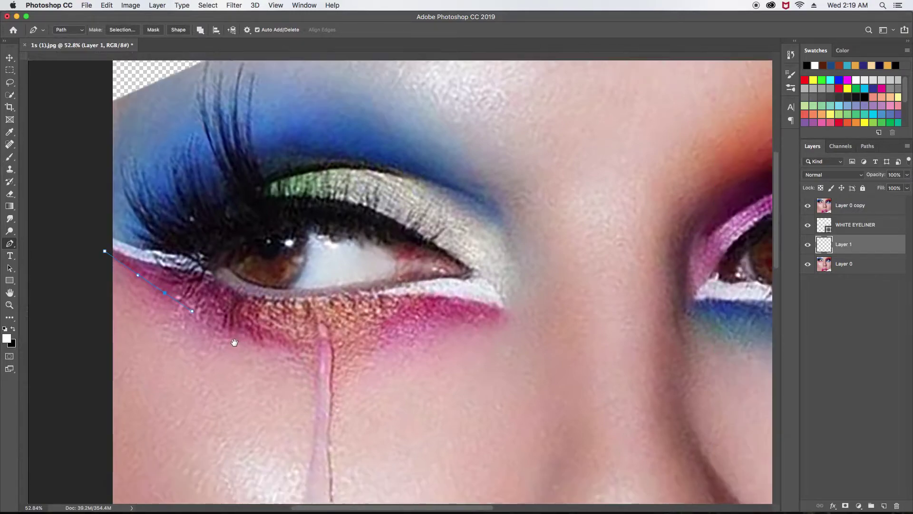
pyautogui.scroll(-2, 276, 350)
pyautogui.moveTo(363, 316); pyautogui.dragTo(357, 326)
pyautogui.moveTo(287, 339); pyautogui.dragTo(283, 334)
pyautogui.moveTo(331, 319); pyautogui.dragTo(239, 344)
pyautogui.moveTo(308, 332)
pyautogui.mouseDown()
pyautogui.moveTo(352, 334)
pyautogui.moveTo(333, 301)
pyautogui.moveTo(428, 314)
pyautogui.mouseUp()
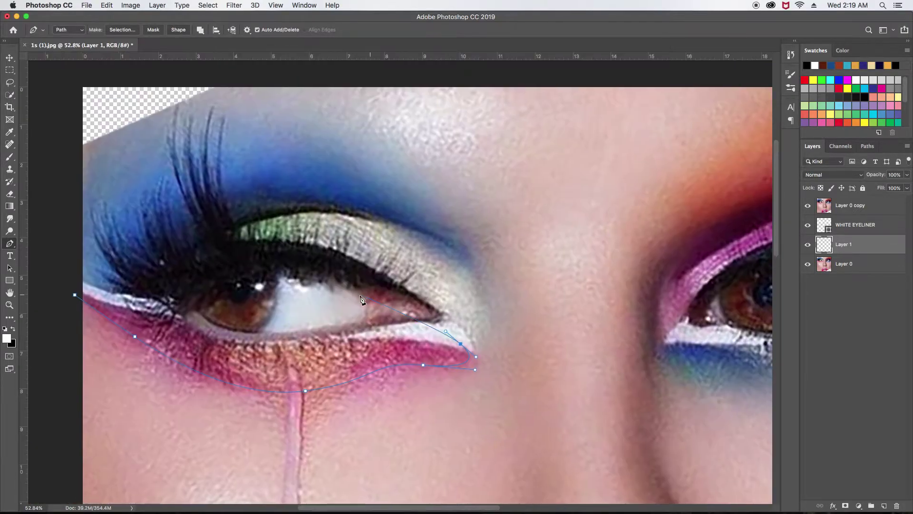
# - Continue the outline around the pink-and-orange shadow and zoom out to check it
pyautogui.moveTo(304, 294); pyautogui.dragTo(369, 315)
pyautogui.moveTo(306, 335)
pyautogui.mouseDown()
pyautogui.moveTo(199, 325)
pyautogui.moveTo(163, 304)
pyautogui.mouseUp()
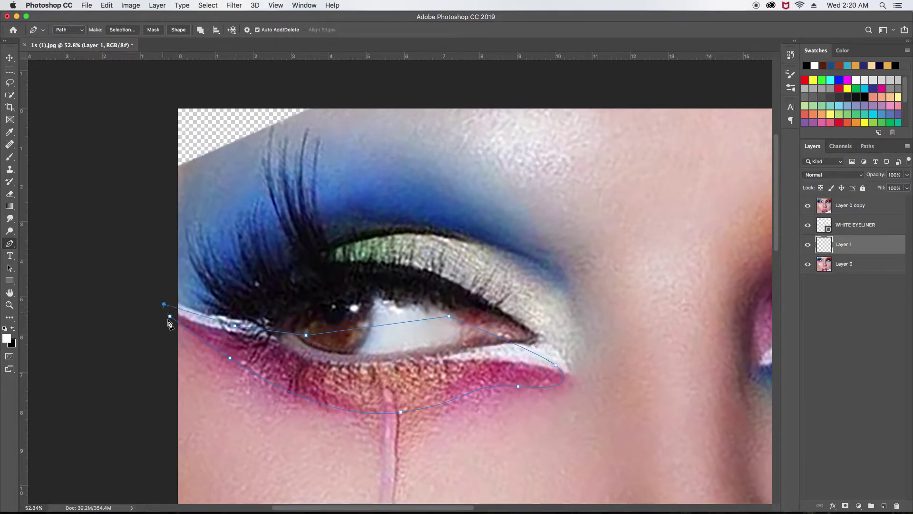
pyautogui.moveTo(410, 306)
pyautogui.mouseDown()
pyautogui.moveTo(335, 293)
pyautogui.moveTo(452, 280)
pyautogui.moveTo(406, 296)
pyautogui.mouseUp()
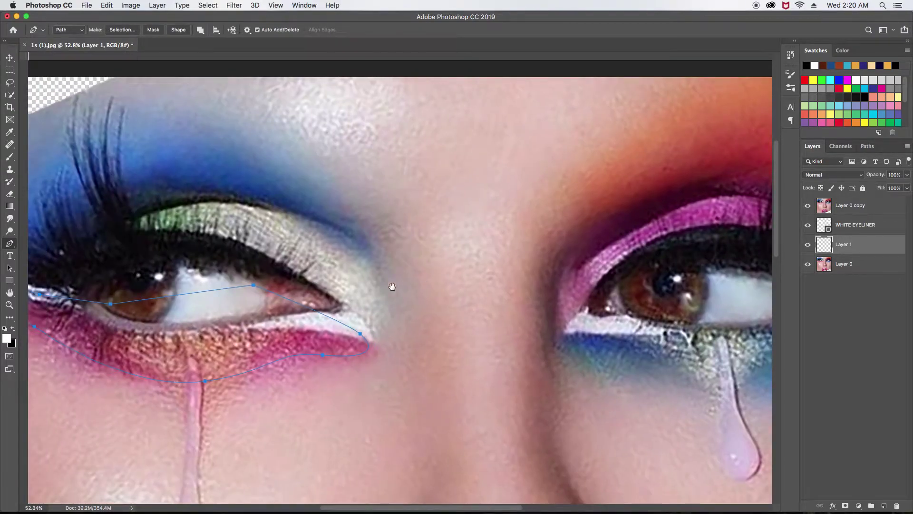
pyautogui.press('super+r')
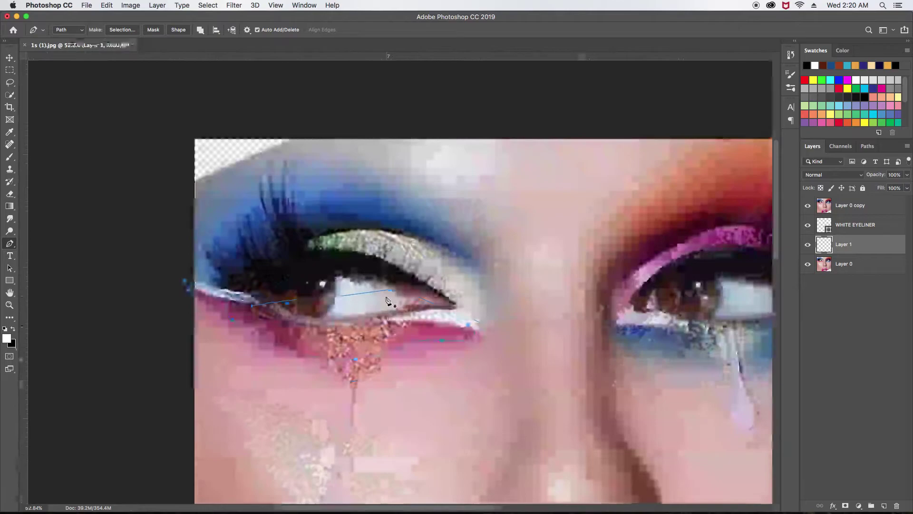
pyautogui.scroll(-2, 406, 296)
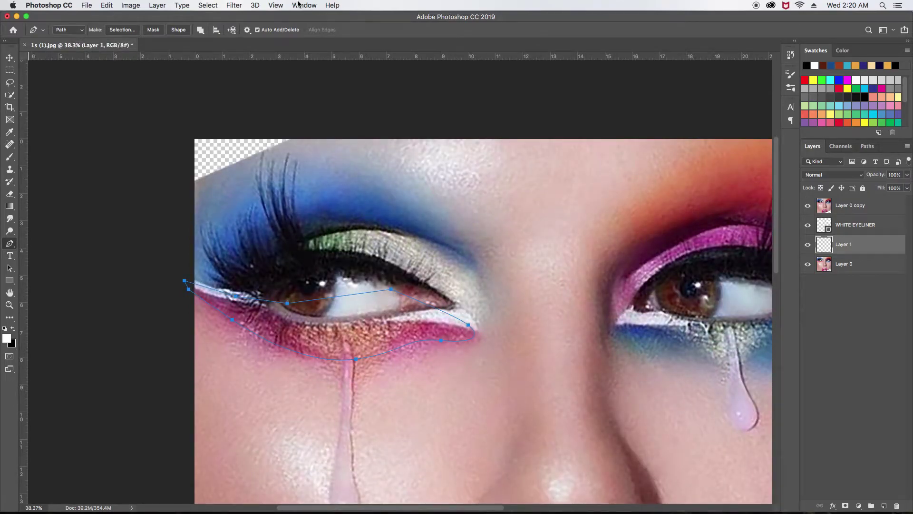
# - Create a Solid Color fill layer PINK LEFT in deep pink #c33451, sampled from the shadow
pyautogui.click(158, 5)
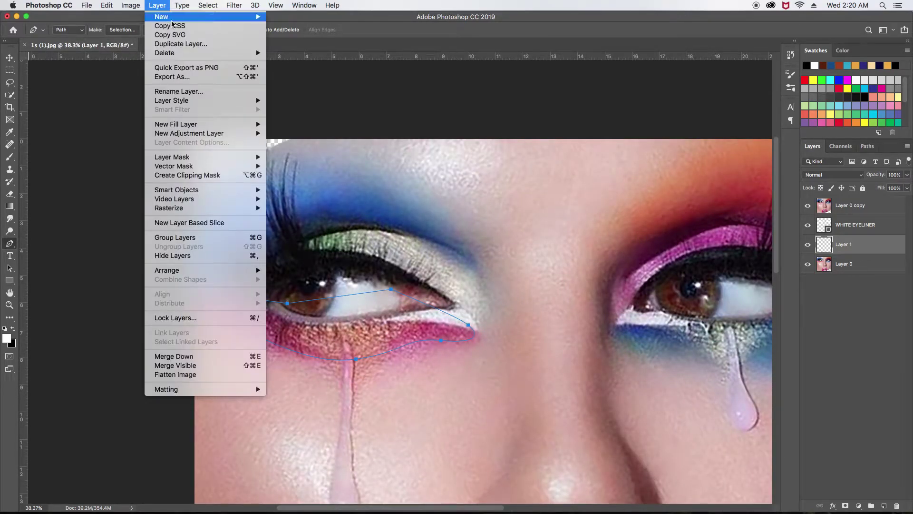
pyautogui.moveTo(176, 124)
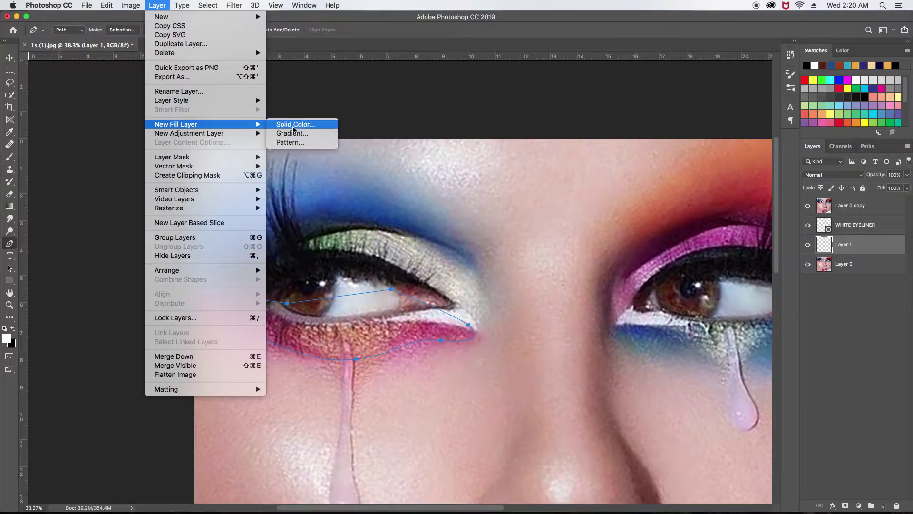
pyautogui.click(295, 126)
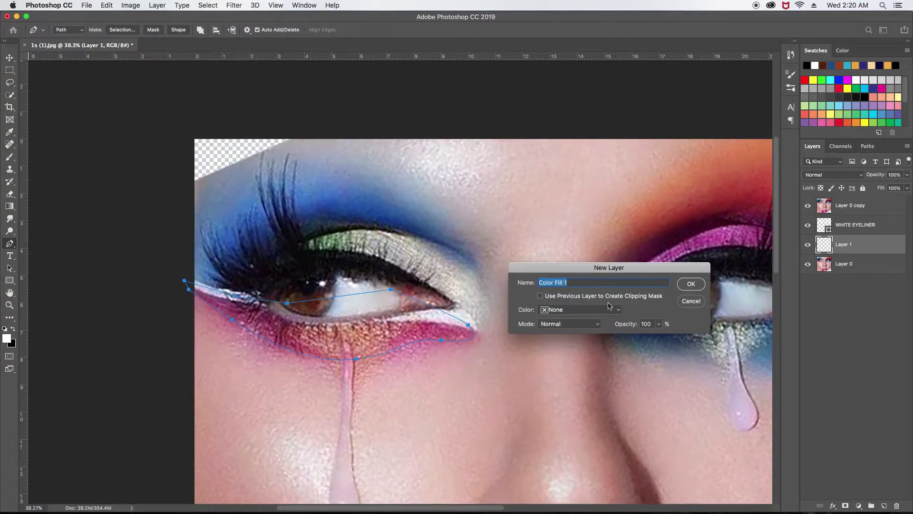
pyautogui.write('POI')
pyautogui.press('Return')
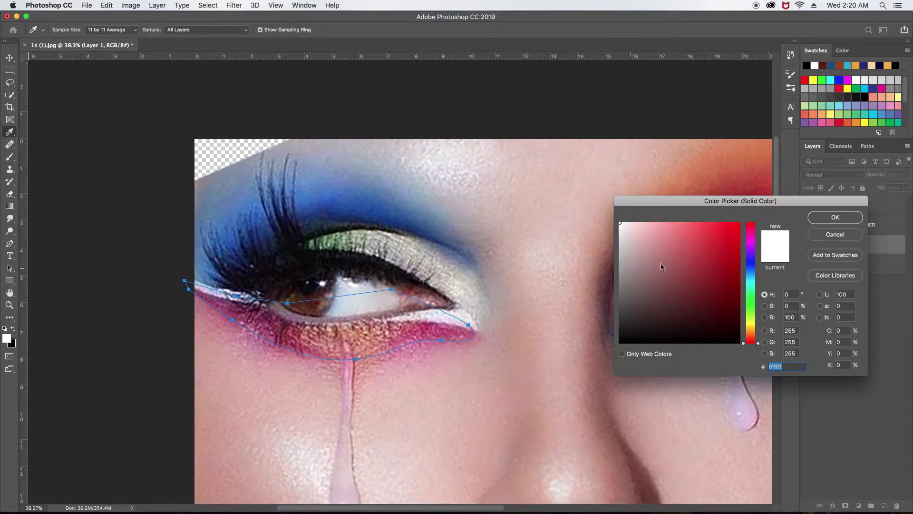
pyautogui.scroll(-3, 871, 117)
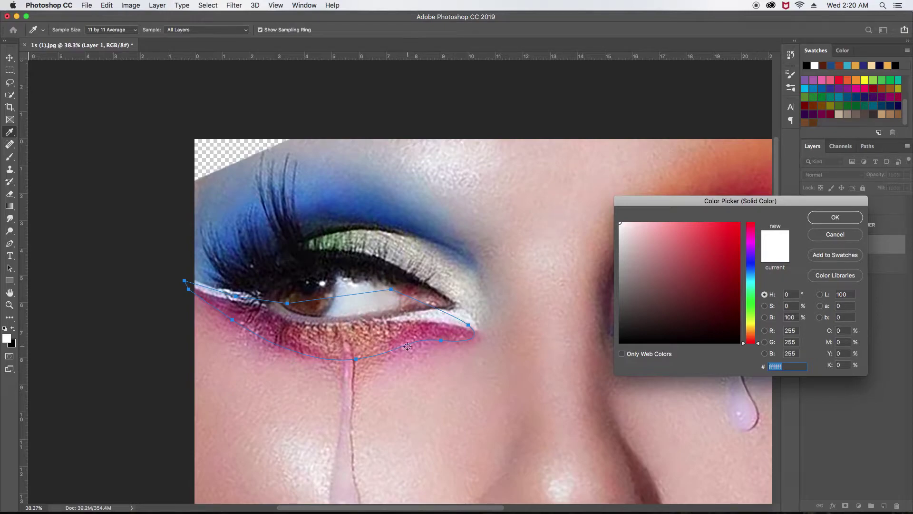
pyautogui.click(417, 327)
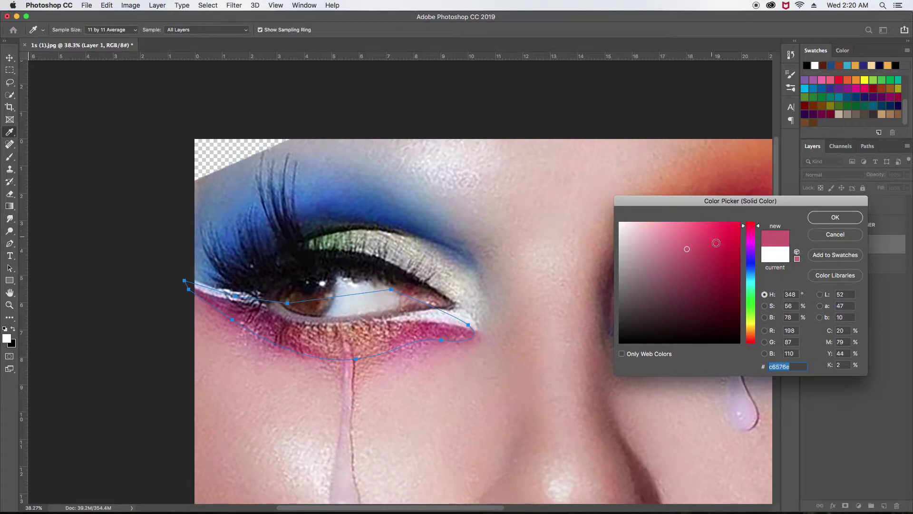
pyautogui.moveTo(725, 273); pyautogui.dragTo(708, 250)
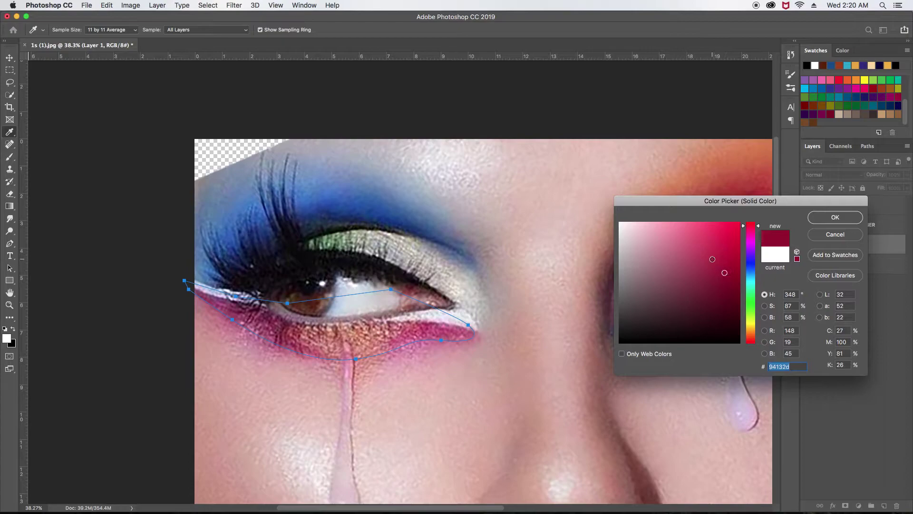
pyautogui.click(821, 221)
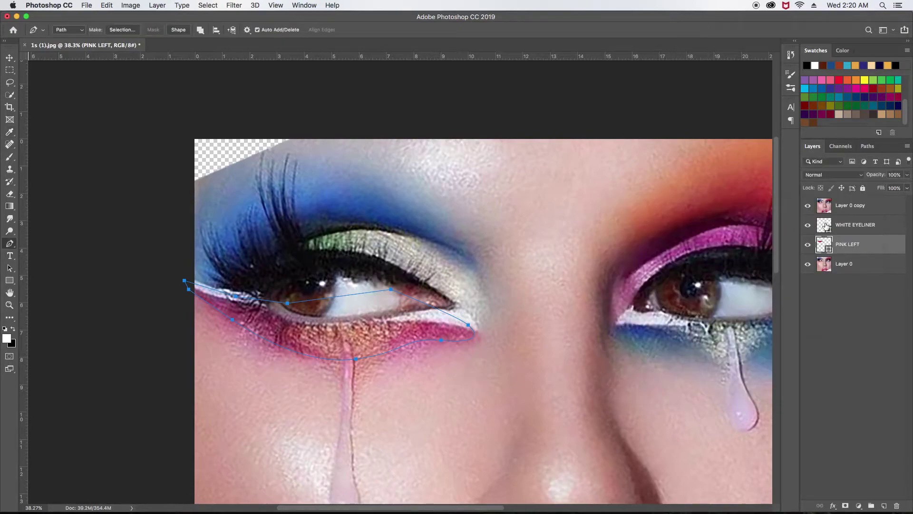
# - Select Layer 0 and deselect the Work Path in the Paths panel
pyautogui.click(845, 265)
pyautogui.click(867, 146)
pyautogui.click(842, 200)
pyautogui.press('F7')
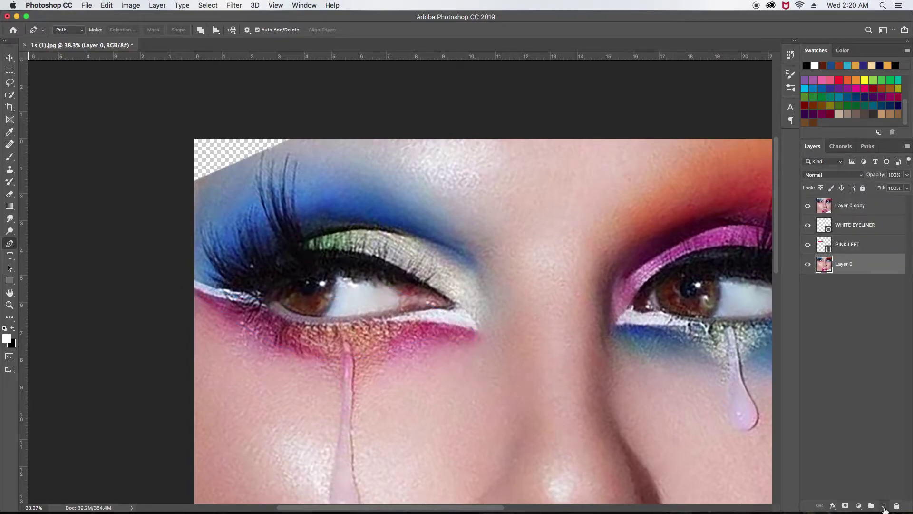
# - Add an empty Layer 1 above Layer 0 and start a path along the lower pink edge
pyautogui.click(884, 507)
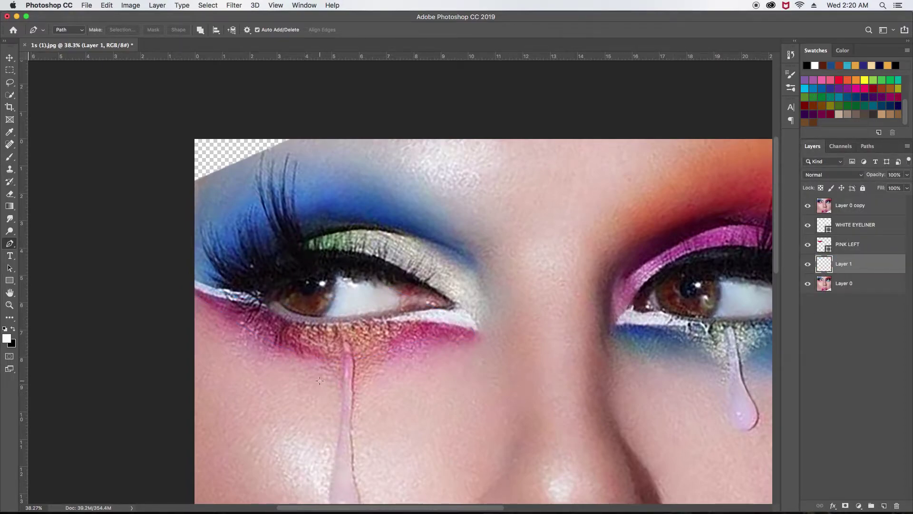
pyautogui.scroll(3, 206, 311)
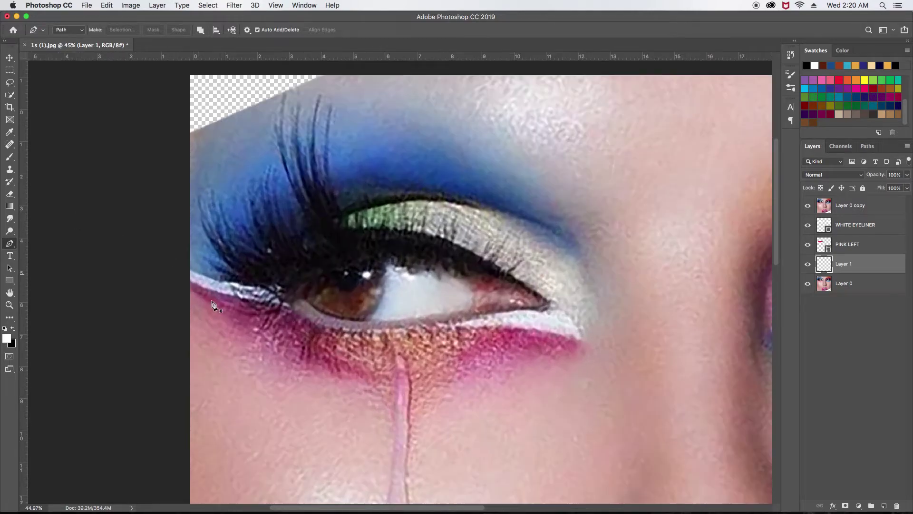
pyautogui.hscroll(3, 197, 285)
pyautogui.scroll(-1, 197, 285)
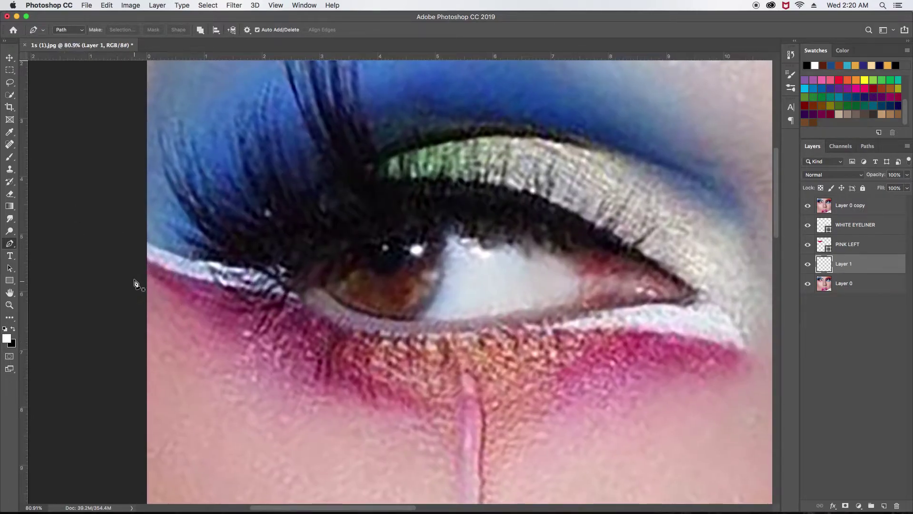
pyautogui.click(136, 279)
pyautogui.hscroll(5, 209, 328)
pyautogui.scroll(-2, 209, 329)
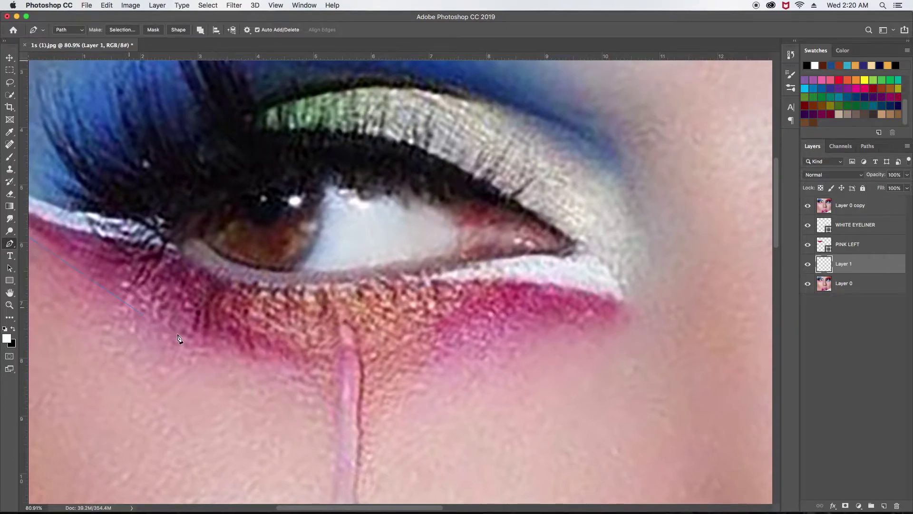
pyautogui.click(304, 382)
# - Curve the outline beneath the pink shadow toward the eye's outer corner
pyautogui.moveTo(410, 376); pyautogui.dragTo(318, 373)
pyautogui.moveTo(371, 356)
pyautogui.mouseDown()
pyautogui.moveTo(443, 335)
pyautogui.moveTo(388, 359)
pyautogui.mouseUp()
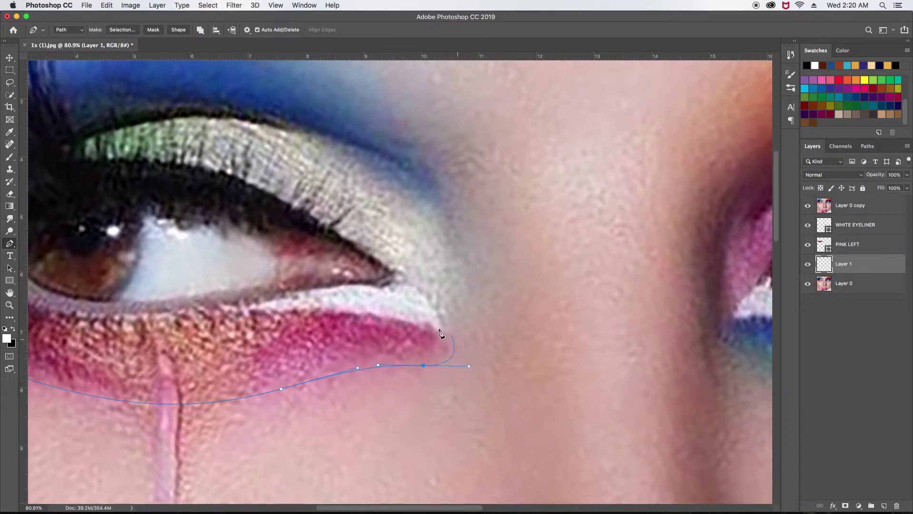
pyautogui.moveTo(428, 322); pyautogui.dragTo(400, 306)
pyautogui.moveTo(364, 278); pyautogui.dragTo(509, 305)
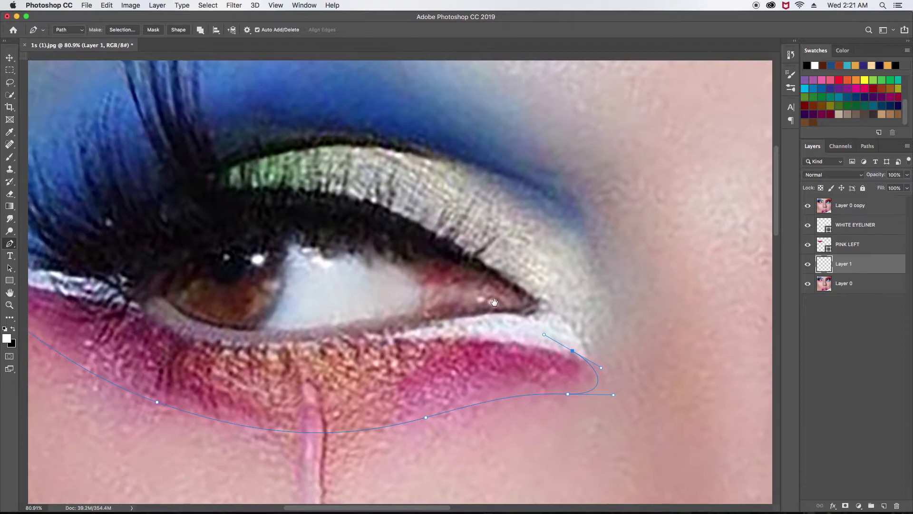
pyautogui.hotkey('ctrl', 'r')
pyautogui.moveTo(284, 286); pyautogui.dragTo(464, 312)
# - Trace the shadow's upper edge, close the path, and adjust the outer-corner anchor
pyautogui.click(465, 311)
pyautogui.moveTo(314, 323); pyautogui.dragTo(402, 328)
pyautogui.click(402, 325)
pyautogui.click(308, 310)
pyautogui.click(247, 290)
pyautogui.click(255, 320)
pyautogui.scroll(-3, 364, 383)
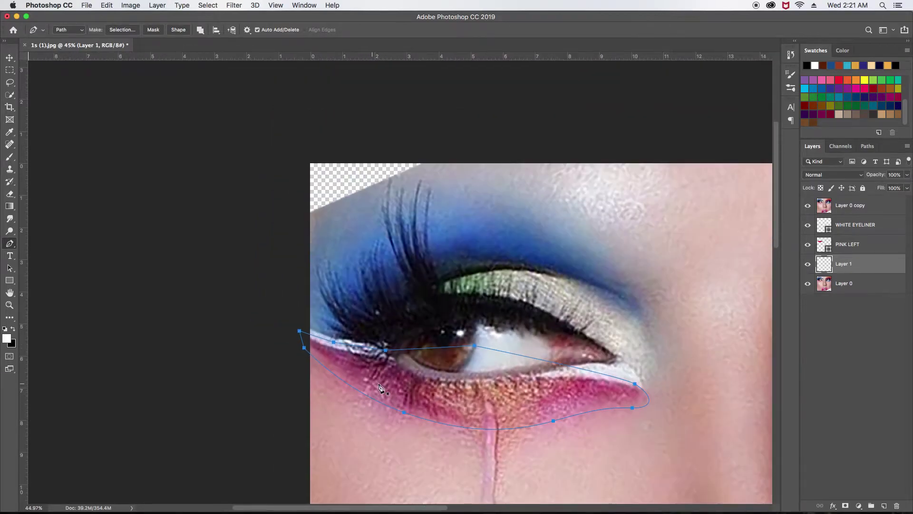
pyautogui.scroll(-2, 379, 386)
pyautogui.hscroll(3, 428, 262)
pyautogui.scroll(-2, 429, 262)
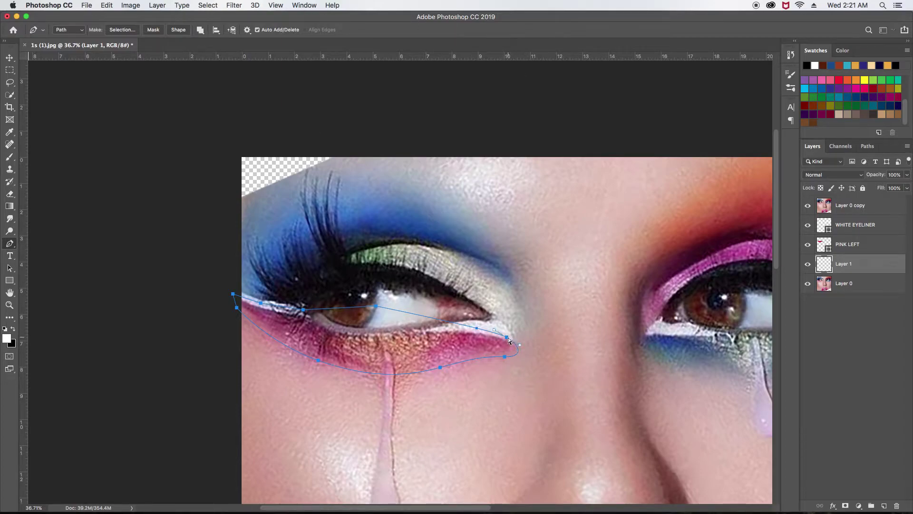
pyautogui.moveTo(508, 340); pyautogui.dragTo(505, 338)
# - Create Color Fill 1, a Solid Color fill layer in lighter pink #e45c87
pyautogui.click(157, 5)
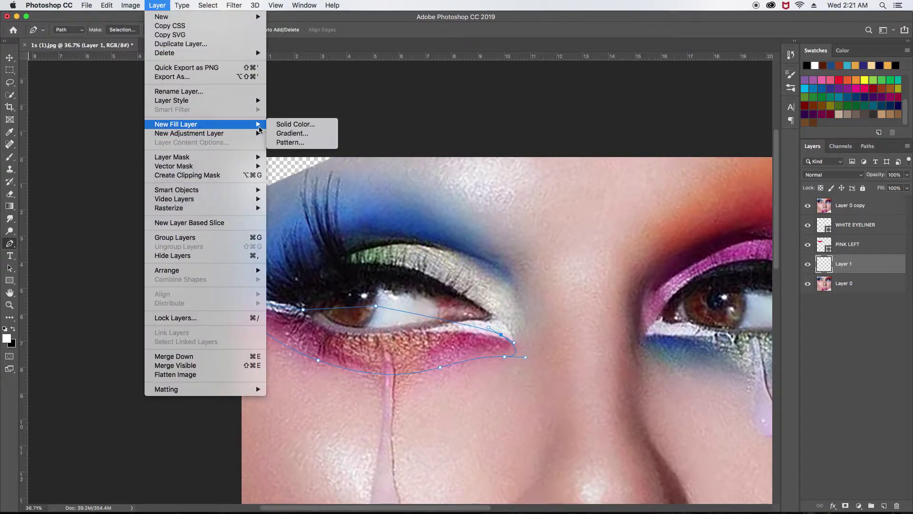
pyautogui.click(285, 124)
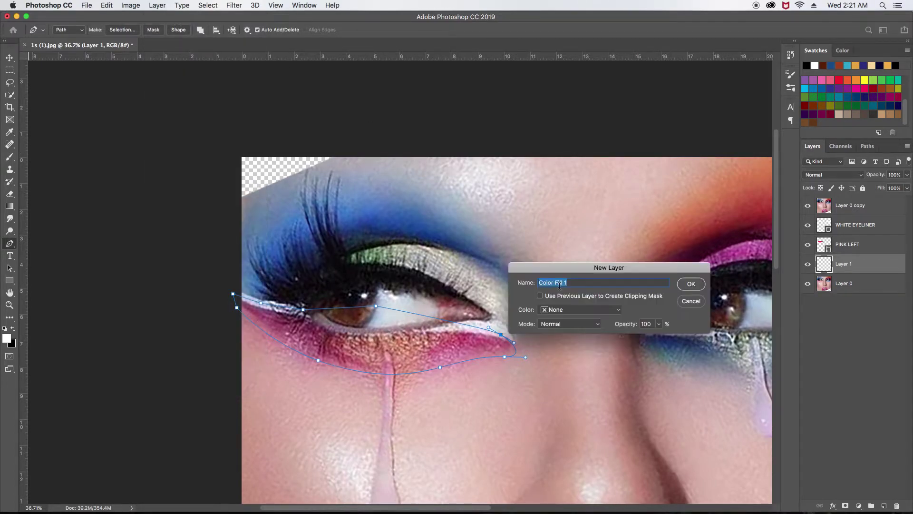
pyautogui.click(691, 284)
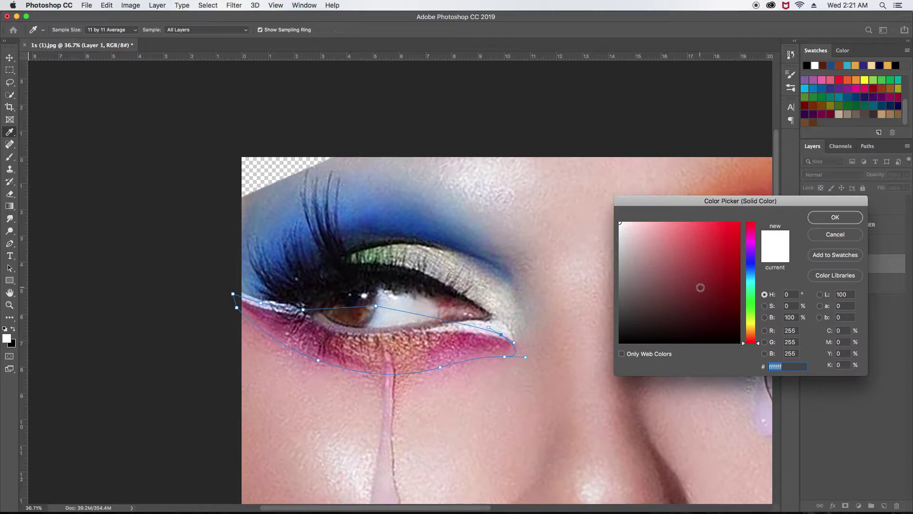
pyautogui.click(500, 342)
pyautogui.click(692, 235)
pyautogui.click(823, 220)
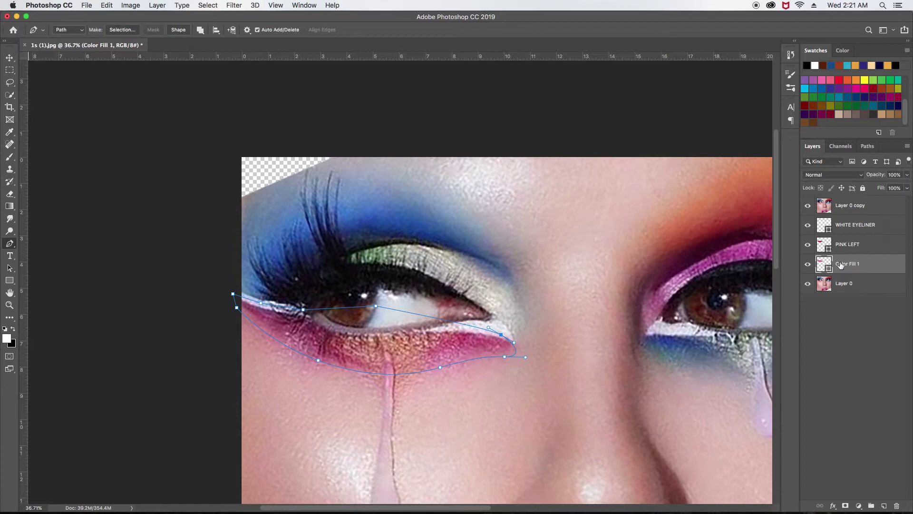
# - Deselect the path and hide Layer 0 copy to reveal the fill layers
pyautogui.click(868, 146)
pyautogui.click(852, 309)
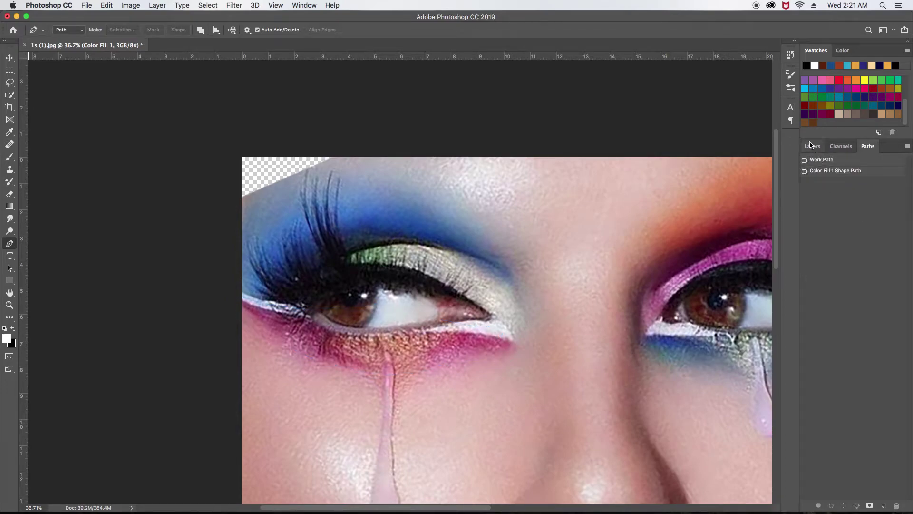
pyautogui.click(812, 146)
pyautogui.click(808, 206)
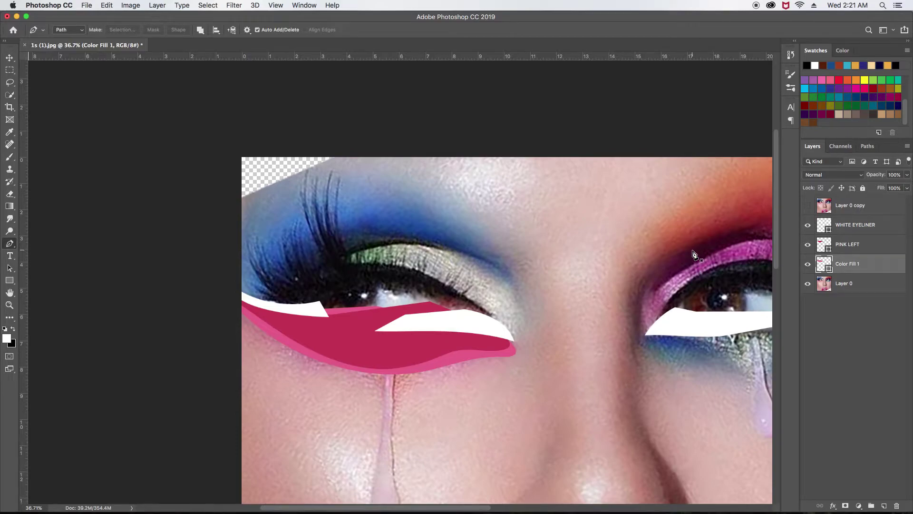
# - Bring the left eye into view and add a new empty layer above Layer 0
pyautogui.scroll(3, 495, 399)
pyautogui.scroll(3, 520, 373)
pyautogui.moveTo(520, 359); pyautogui.dragTo(657, 379)
pyautogui.hotkey('ctrl', 'r')
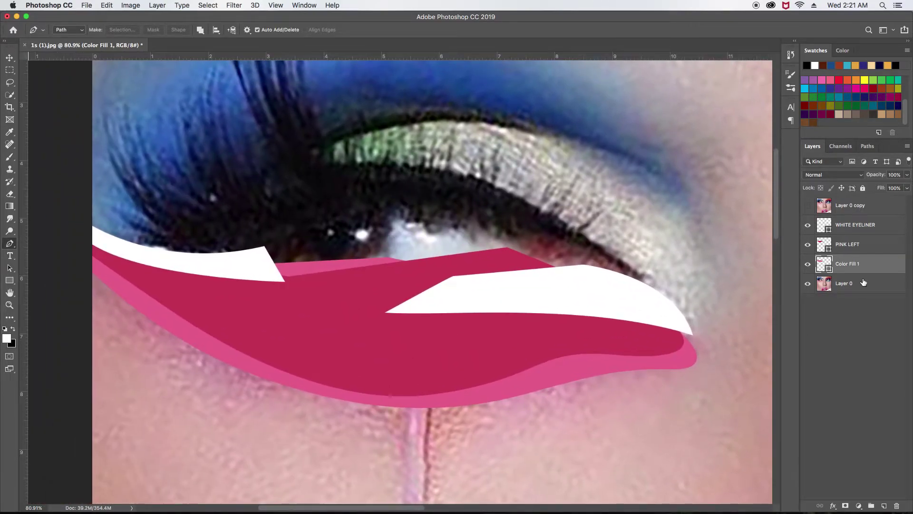
pyautogui.click(864, 282)
pyautogui.click(884, 505)
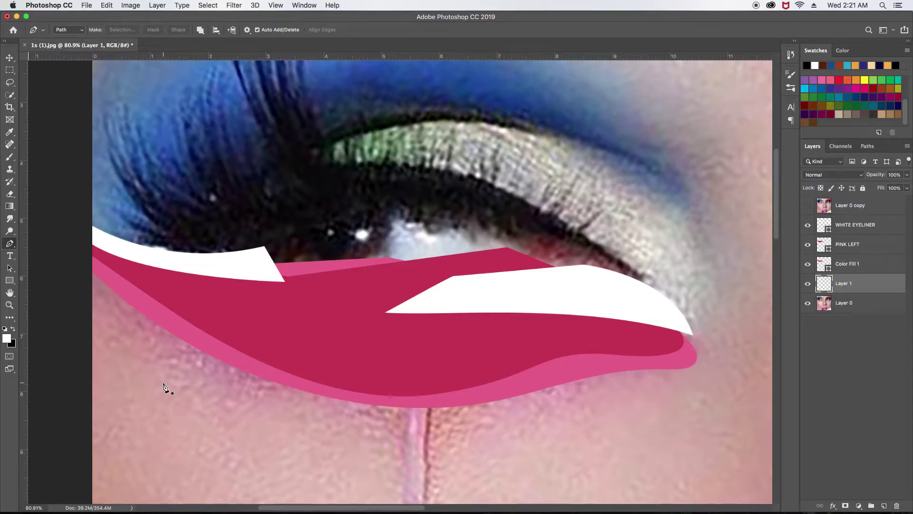
# - Trace curved pen anchors along the lower edge of the left eye's pink shapes to the outer tip
pyautogui.moveTo(273, 275); pyautogui.dragTo(296, 278)
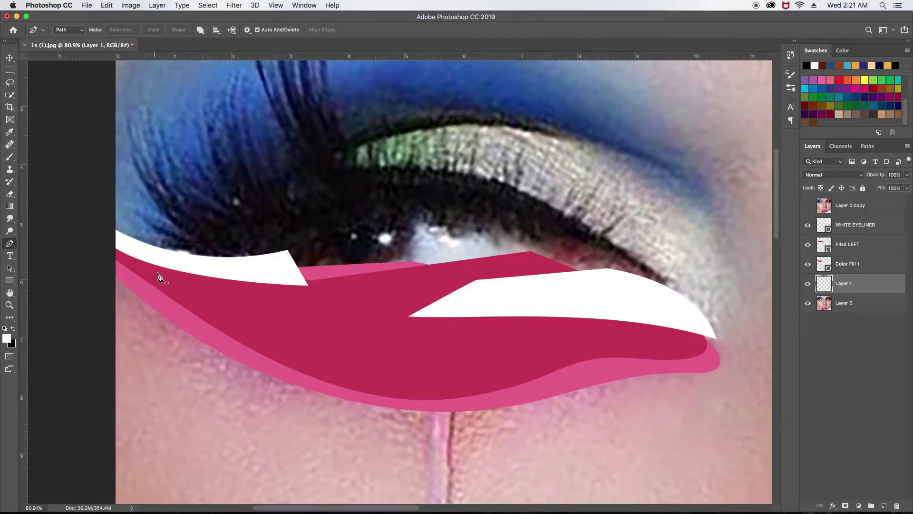
pyautogui.click(106, 269)
pyautogui.moveTo(105, 272); pyautogui.dragTo(106, 277)
pyautogui.moveTo(231, 377); pyautogui.dragTo(206, 364)
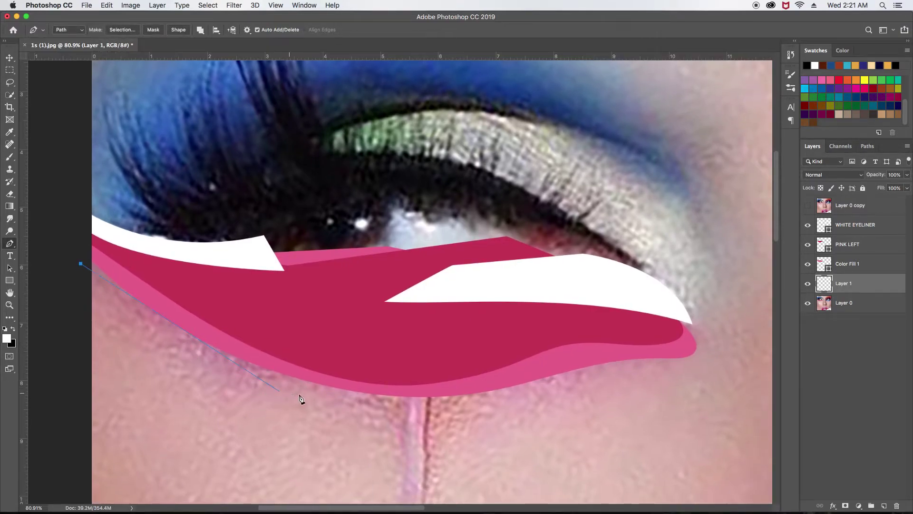
pyautogui.moveTo(309, 393); pyautogui.dragTo(441, 421)
pyautogui.hscroll(5, 465, 416)
pyautogui.moveTo(390, 366)
pyautogui.mouseDown()
pyautogui.moveTo(461, 348)
pyautogui.moveTo(528, 358)
pyautogui.mouseUp()
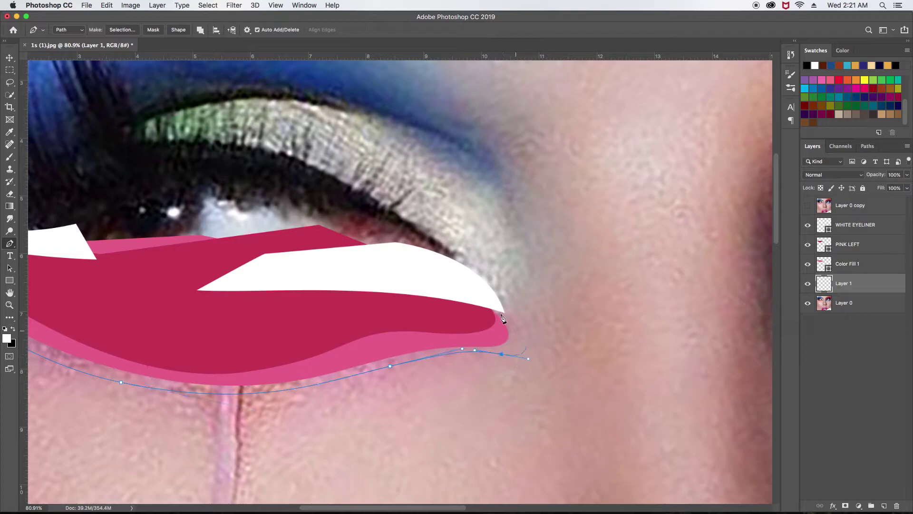
pyautogui.moveTo(495, 296)
pyautogui.mouseDown()
pyautogui.moveTo(482, 285)
pyautogui.moveTo(503, 307)
pyautogui.mouseUp()
pyautogui.click(408, 261)
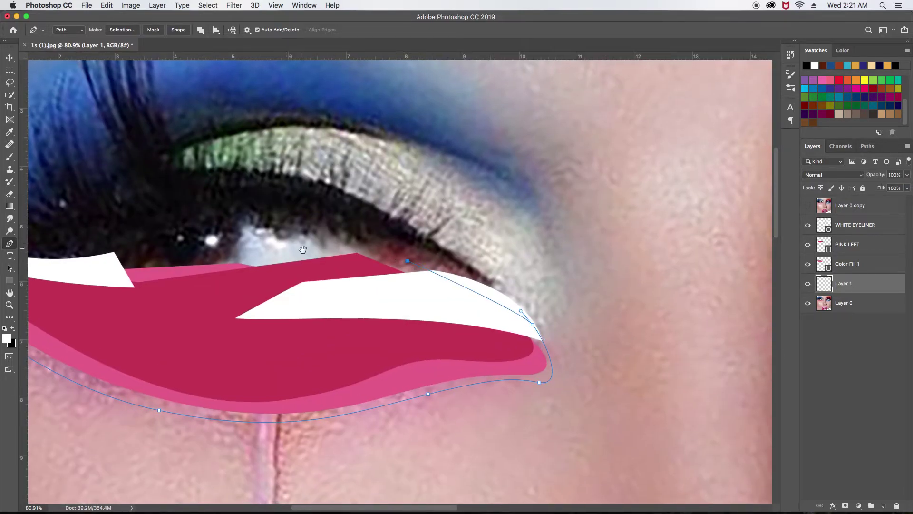
# - Finish the outline across the top of the pink shapes, close the path, and zoom out
pyautogui.moveTo(303, 249); pyautogui.dragTo(327, 249)
pyautogui.click(317, 250)
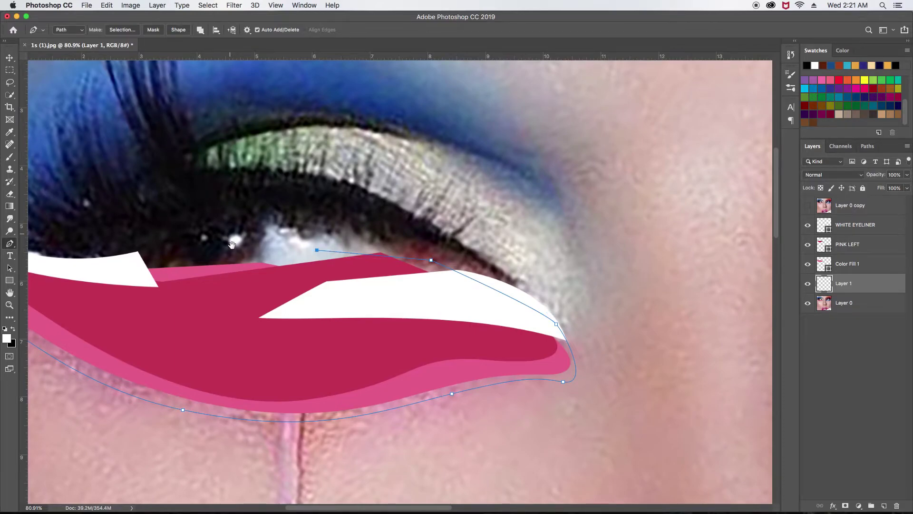
pyautogui.moveTo(230, 243); pyautogui.dragTo(427, 260)
pyautogui.click(340, 290)
pyautogui.click(261, 288)
pyautogui.click(148, 255)
pyautogui.click(152, 300)
pyautogui.press('super+minus')
pyautogui.press('super+minus')
pyautogui.press('super+minus')
pyautogui.press('super+minus')
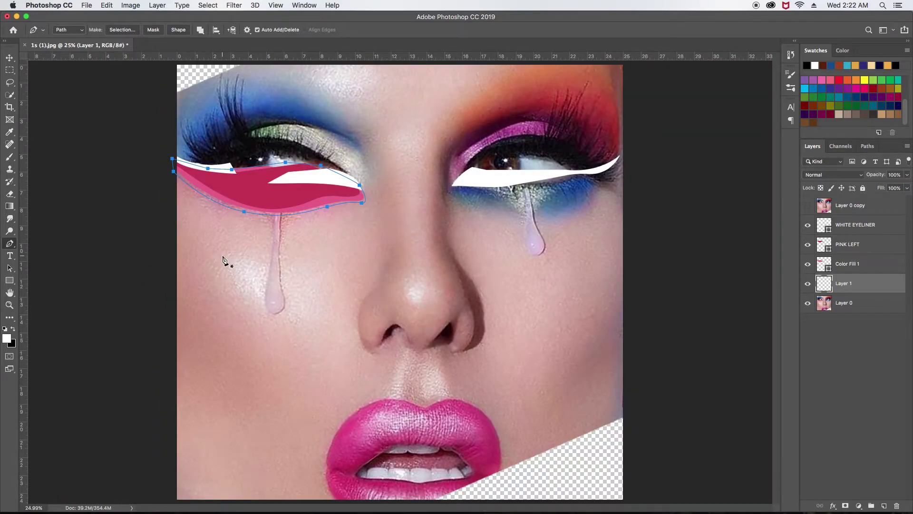
pyautogui.scroll(3, 224, 260)
pyautogui.scroll(1, 404, 223)
pyautogui.scroll(1, 378, 276)
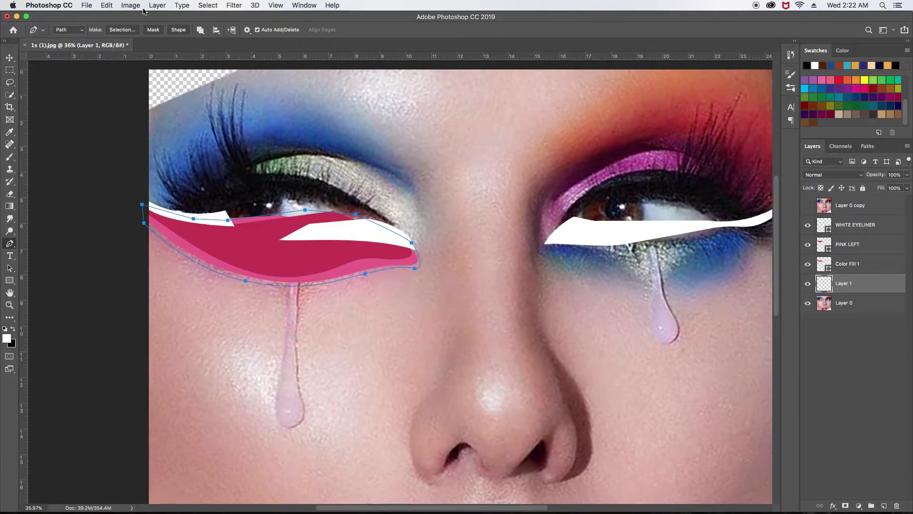
# - Fill the path with a light pink #f181a5 Color Fill 2 layer and show Layer 0 copy again
pyautogui.click(153, 6)
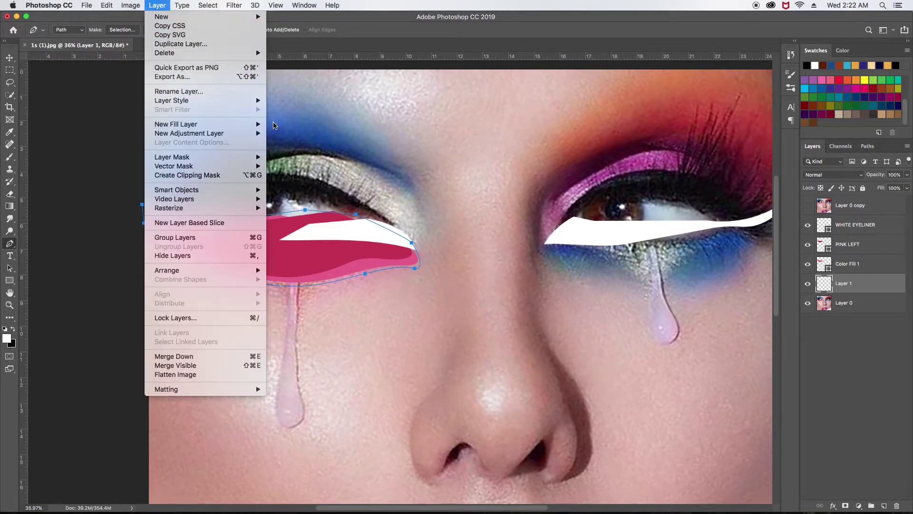
pyautogui.moveTo(175, 124)
pyautogui.click(291, 123)
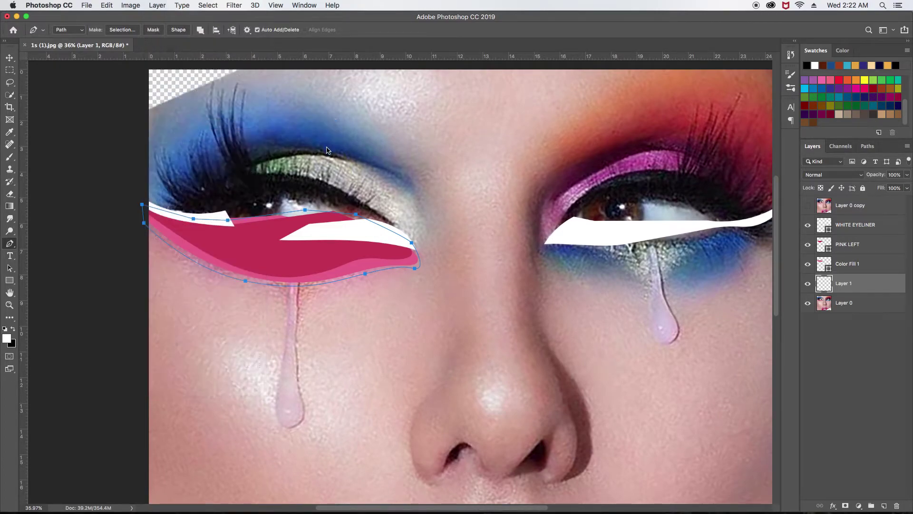
pyautogui.press('Return')
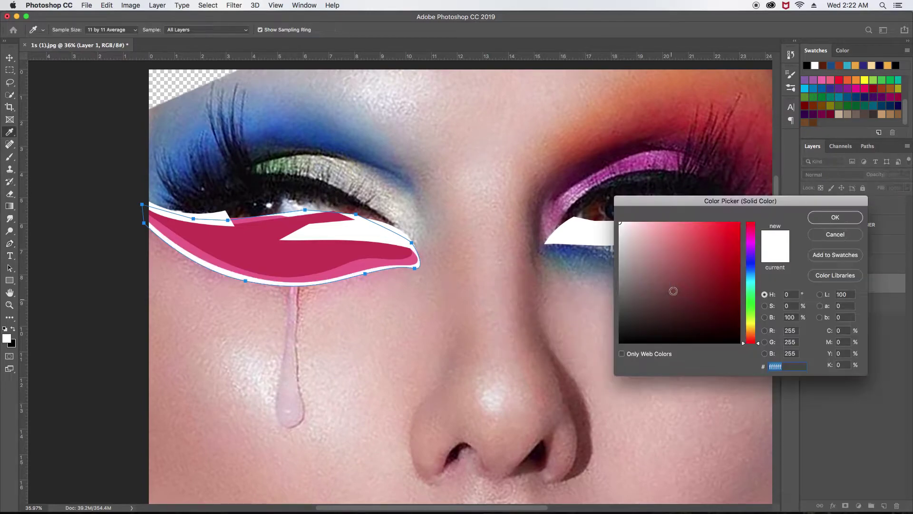
pyautogui.click(393, 260)
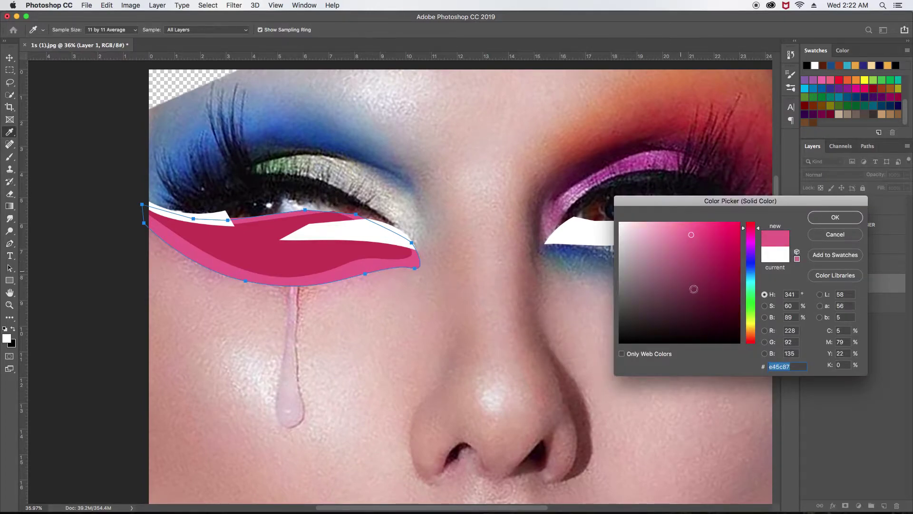
pyautogui.click(677, 230)
pyautogui.moveTo(676, 229); pyautogui.dragTo(675, 228)
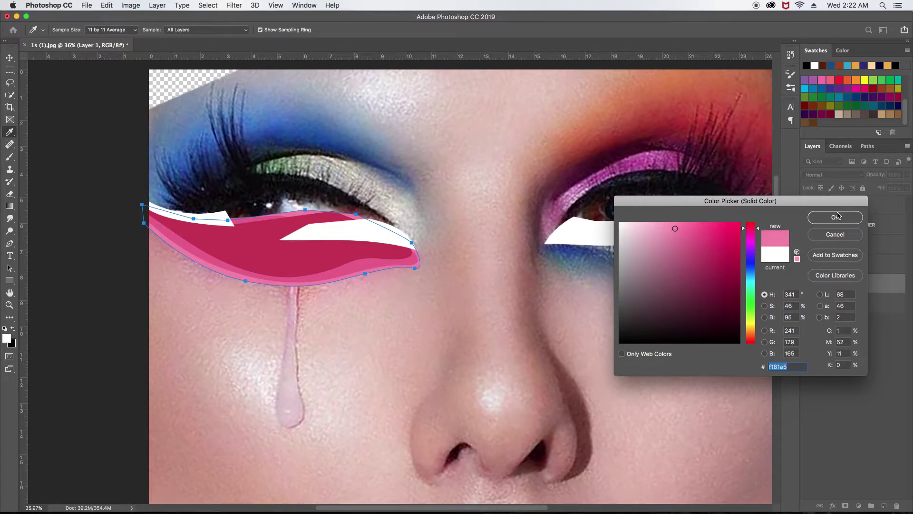
pyautogui.click(837, 217)
pyautogui.click(809, 206)
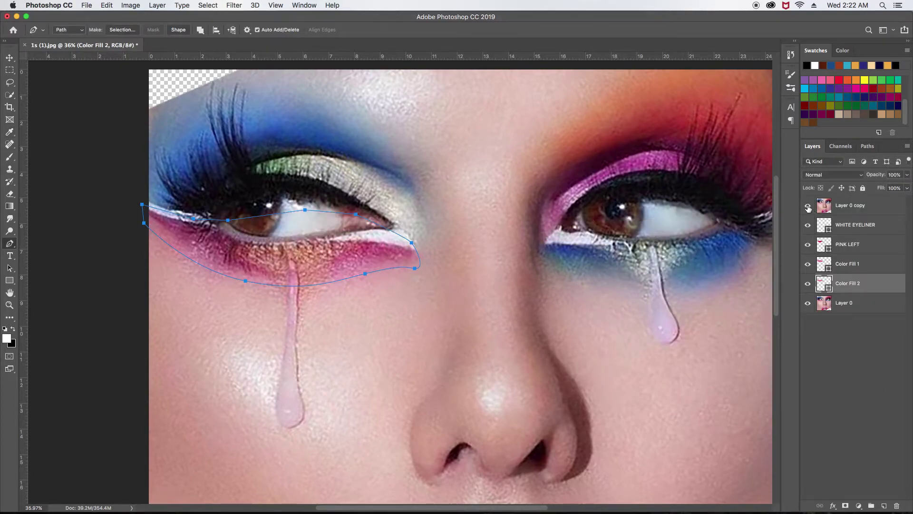
pyautogui.scroll(5, 281, 270)
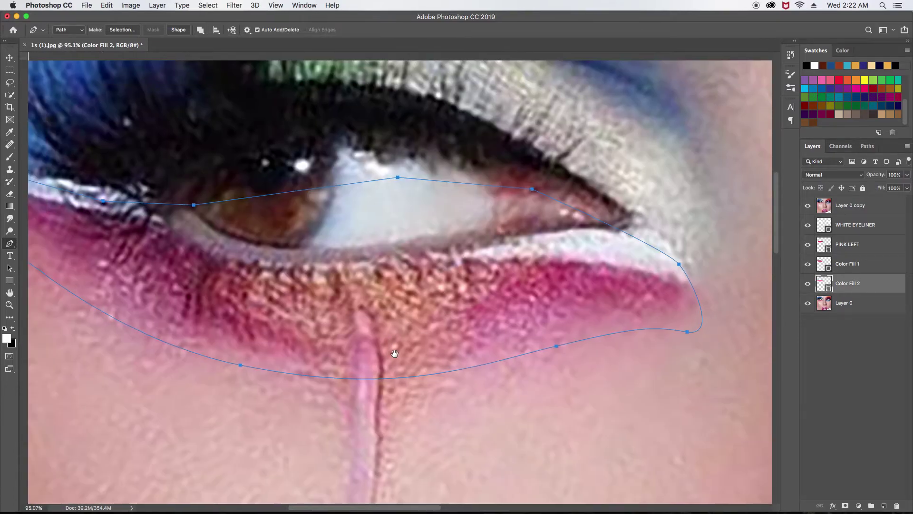
# - Add an empty layer above PINK LEFT, deselect the work path, and turn on rulers
pyautogui.moveTo(324, 257); pyautogui.dragTo(429, 393)
pyautogui.scroll(-2, 430, 393)
pyautogui.scroll(1, 464, 381)
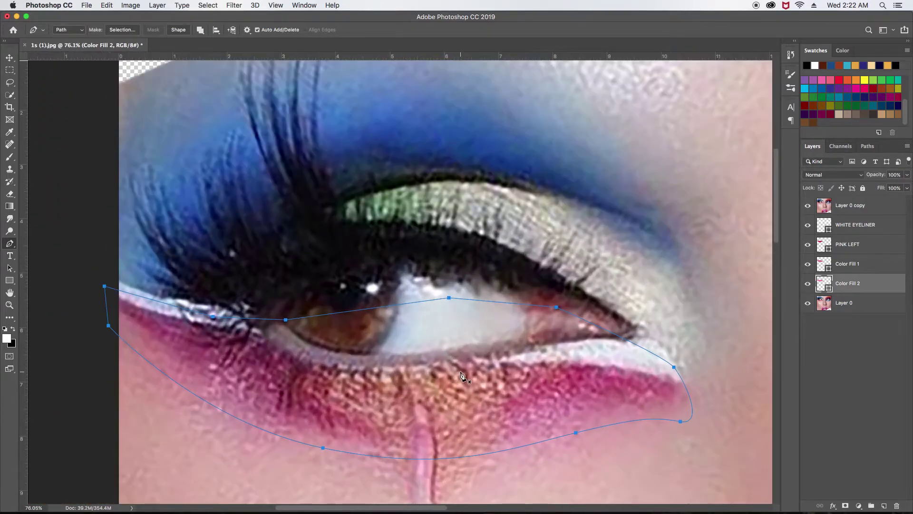
pyautogui.scroll(-1, 449, 380)
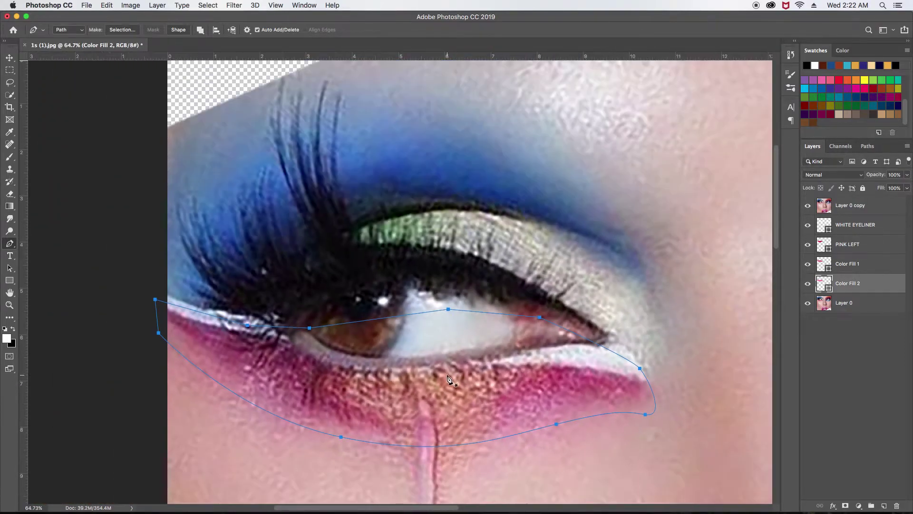
pyautogui.click(824, 243)
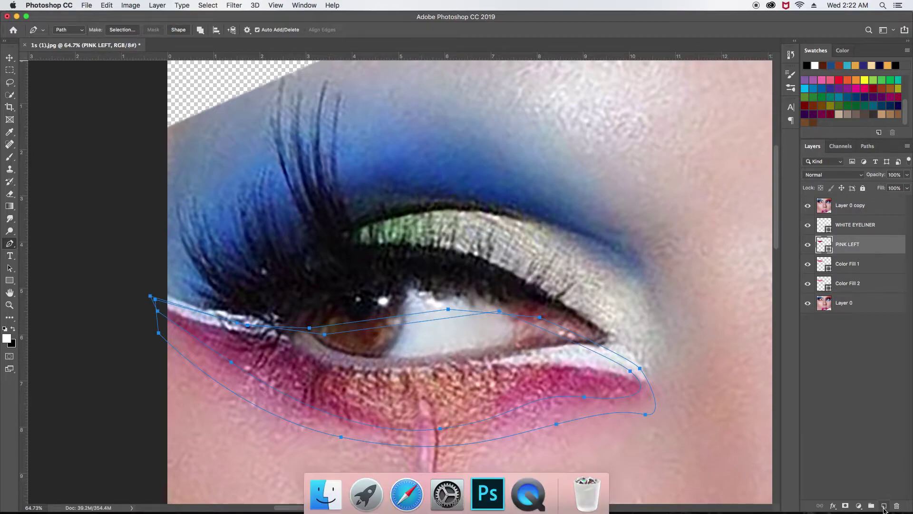
pyautogui.click(883, 505)
pyautogui.click(869, 146)
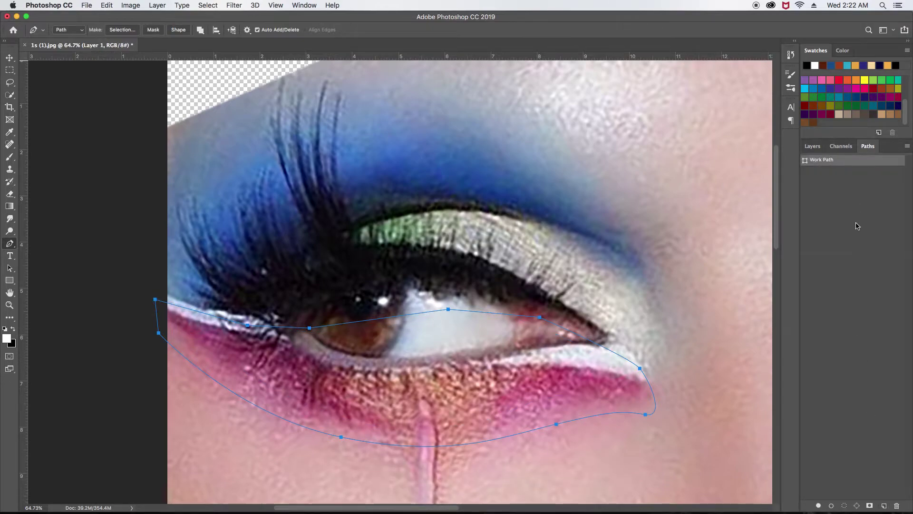
pyautogui.click(853, 220)
pyautogui.scroll(-2, 661, 259)
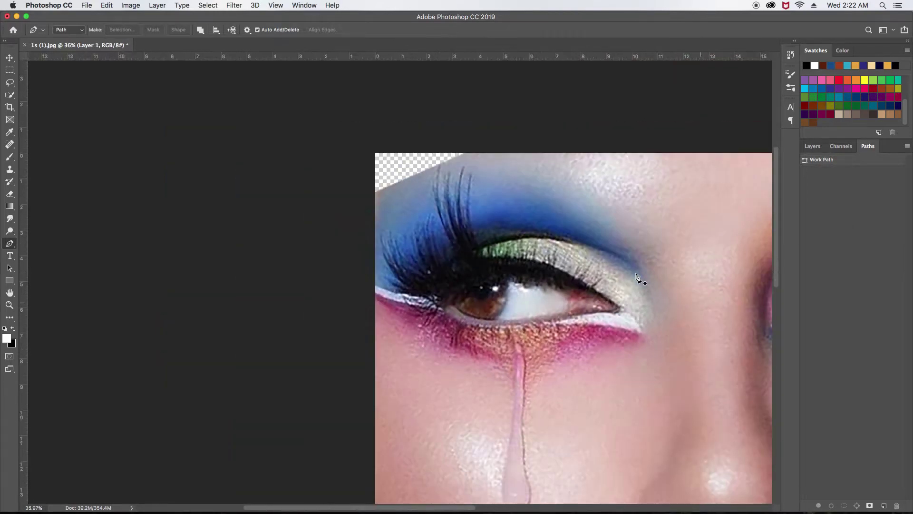
pyautogui.moveTo(632, 290); pyautogui.dragTo(641, 291)
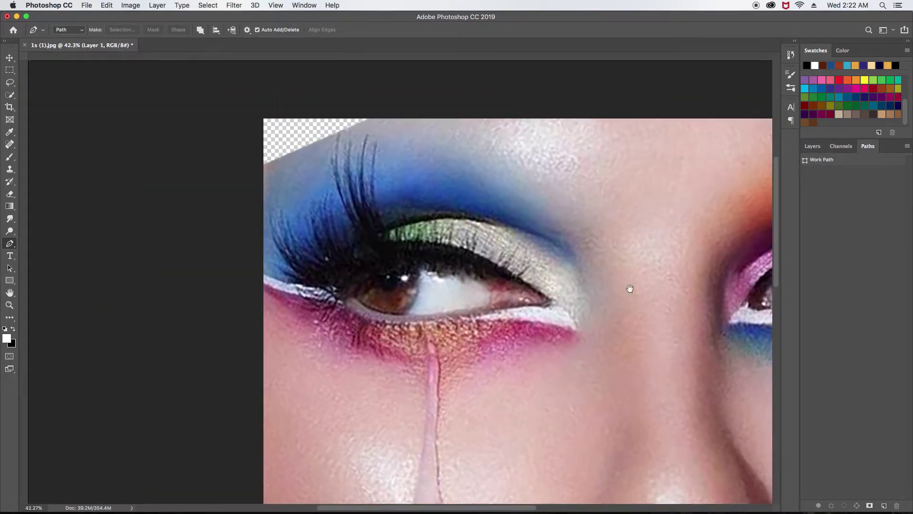
pyautogui.press('super+r')
pyautogui.scroll(3, 642, 291)
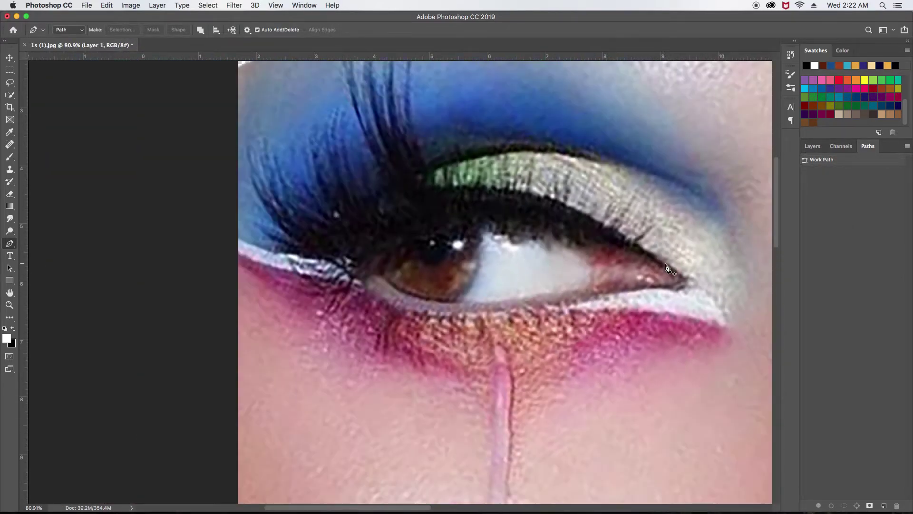
pyautogui.click(813, 146)
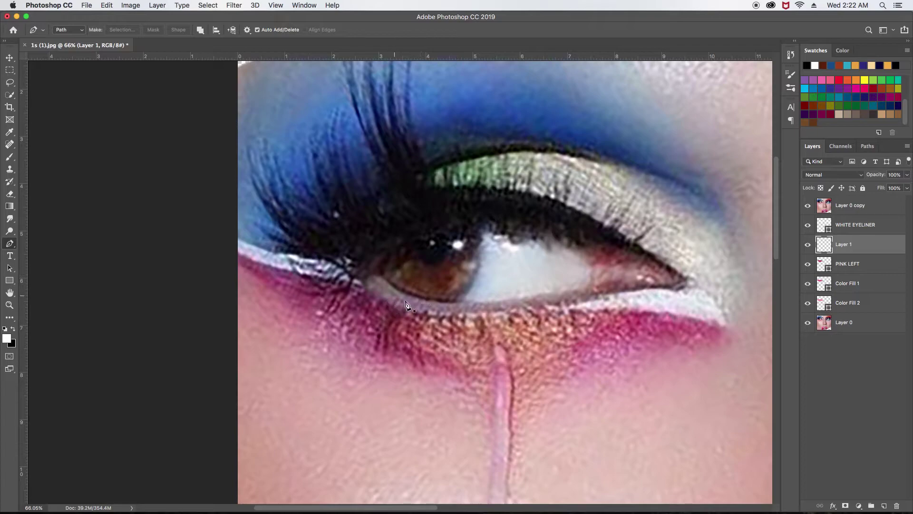
# - Trace a closed pen path around the orange shadow and lower lid beneath the left eye
pyautogui.click(376, 289)
pyautogui.moveTo(505, 368); pyautogui.dragTo(511, 368)
pyautogui.moveTo(603, 318); pyautogui.dragTo(631, 283)
pyautogui.click(607, 253)
pyautogui.keyDown('ctrl'); pyautogui.click(457, 358); pyautogui.keyUp('ctrl')
pyautogui.moveTo(460, 358); pyautogui.dragTo(467, 352)
pyautogui.click(602, 318)
pyautogui.click(566, 254)
pyautogui.moveTo(449, 261); pyautogui.dragTo(454, 261)
pyautogui.click(377, 289)
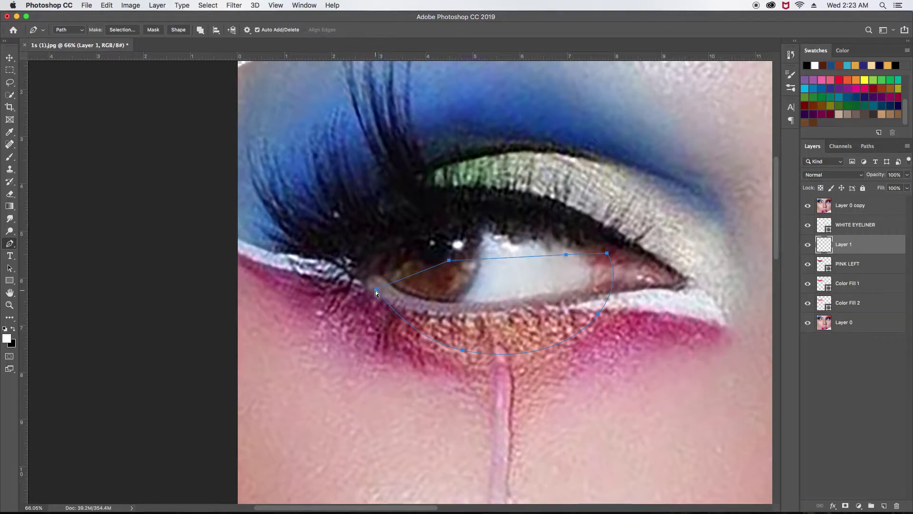
pyautogui.moveTo(376, 288); pyautogui.dragTo(396, 281)
pyautogui.click(157, 6)
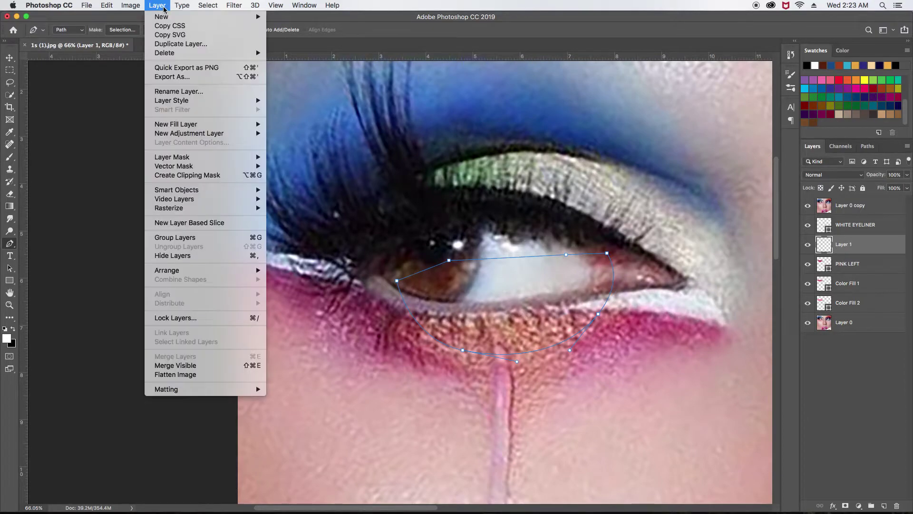
# - Fill the path with an orange #eb9e42 solid-colour layer named Color Fill 3
pyautogui.click(288, 124)
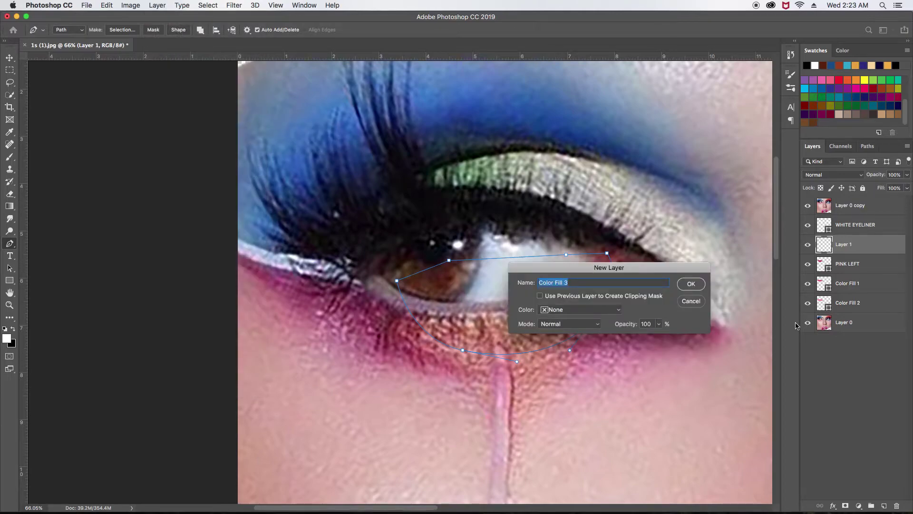
pyautogui.click(691, 285)
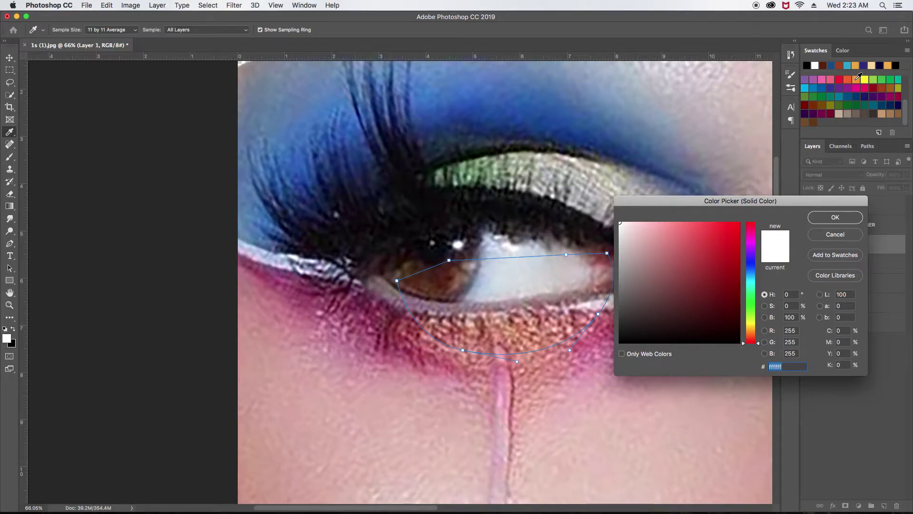
pyautogui.click(855, 80)
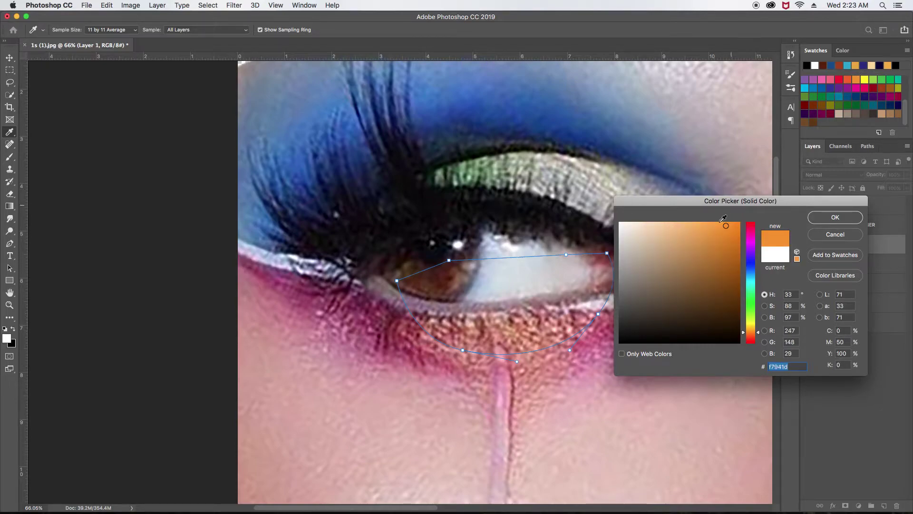
pyautogui.click(707, 232)
pyautogui.click(832, 218)
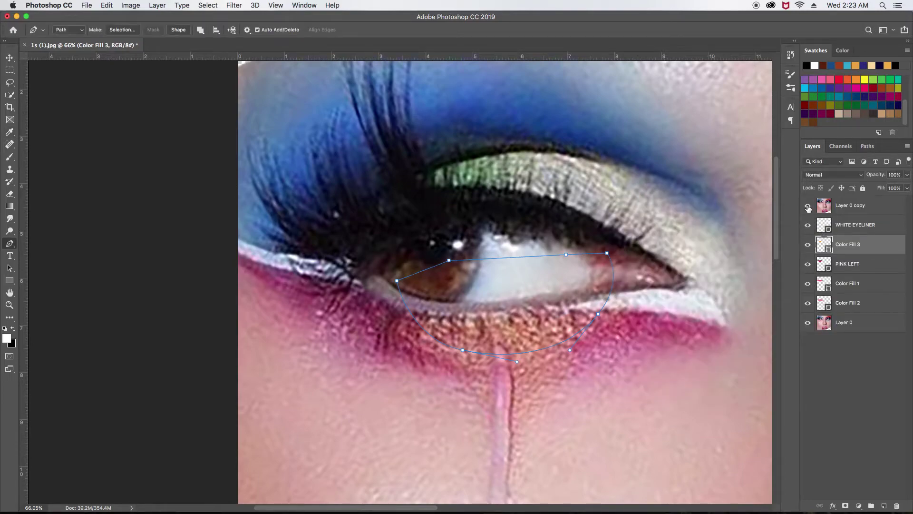
# - Add a new empty layer above PINK LEFT and show Layer 0 copy again
pyautogui.click(808, 206)
pyautogui.click(852, 265)
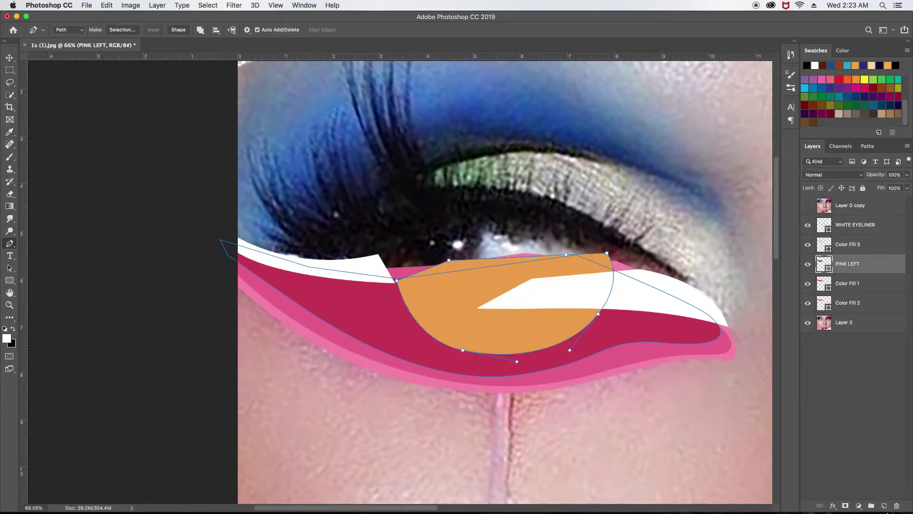
pyautogui.click(886, 505)
pyautogui.click(868, 146)
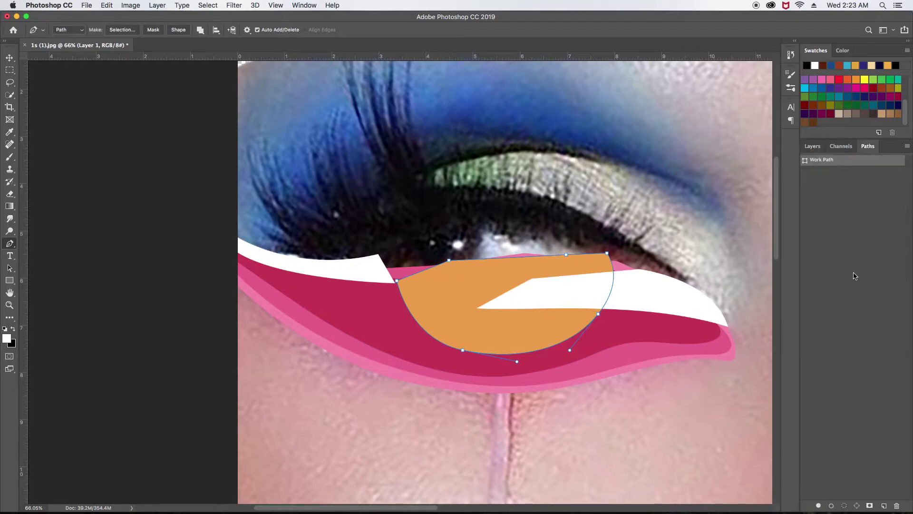
pyautogui.click(813, 146)
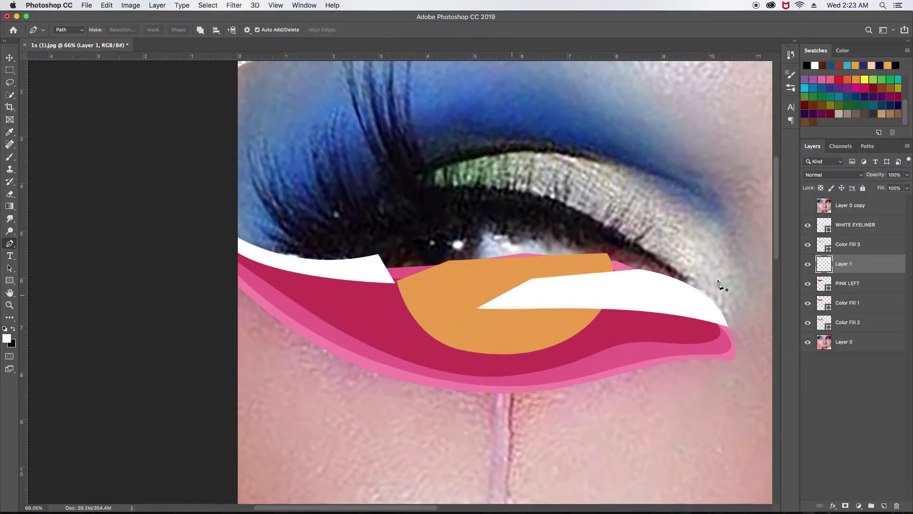
pyautogui.click(807, 205)
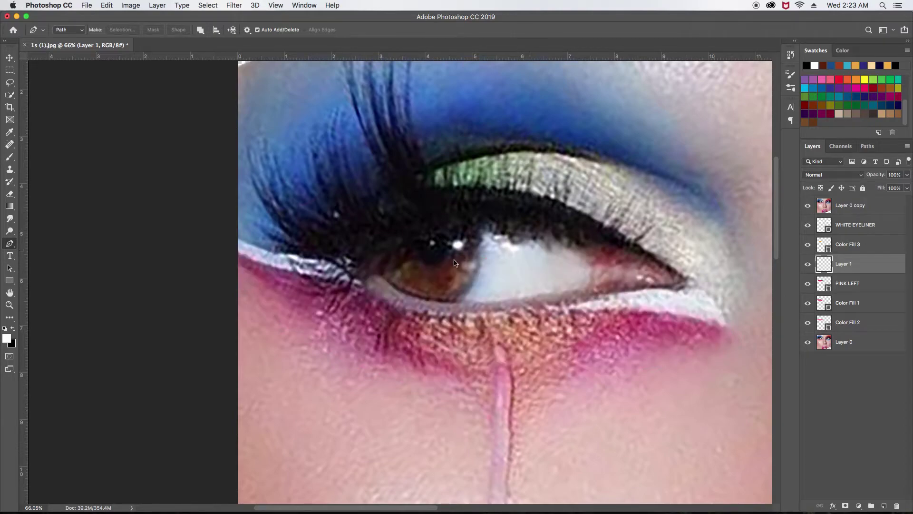
# - Trace a slightly larger closed path around and below the orange under-eye shape, then hide Layer 0 copy
pyautogui.click(389, 301)
pyautogui.moveTo(534, 368); pyautogui.dragTo(538, 373)
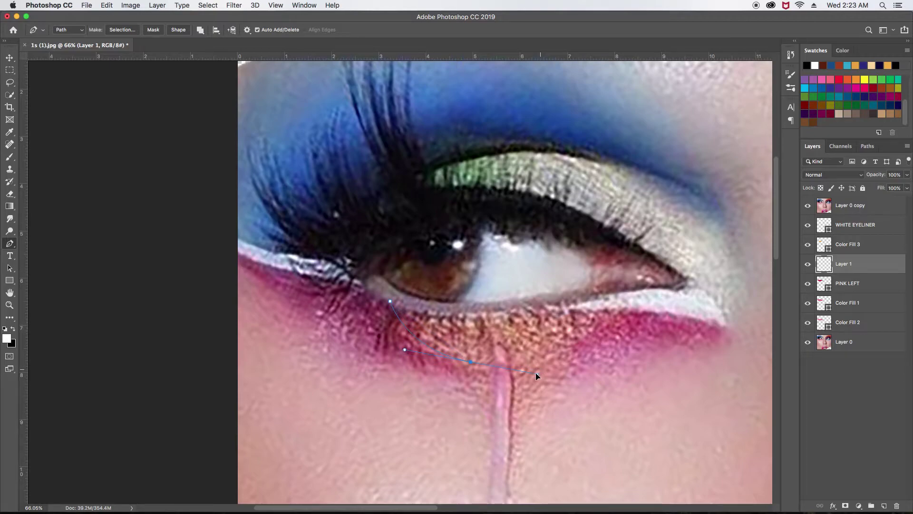
pyautogui.moveTo(608, 315); pyautogui.dragTo(629, 286)
pyautogui.moveTo(611, 253); pyautogui.dragTo(493, 270)
pyautogui.click(400, 280)
pyautogui.moveTo(390, 296); pyautogui.dragTo(392, 306)
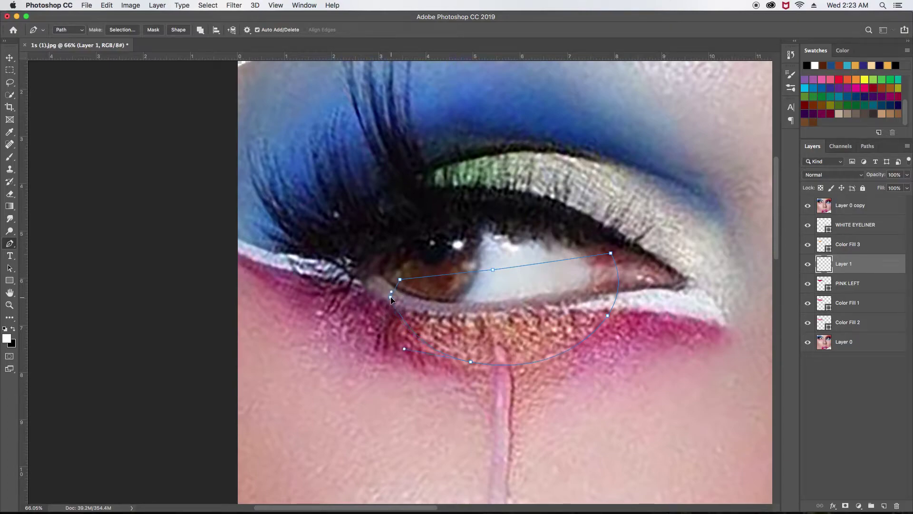
pyautogui.moveTo(403, 351); pyautogui.dragTo(384, 349)
pyautogui.click(810, 206)
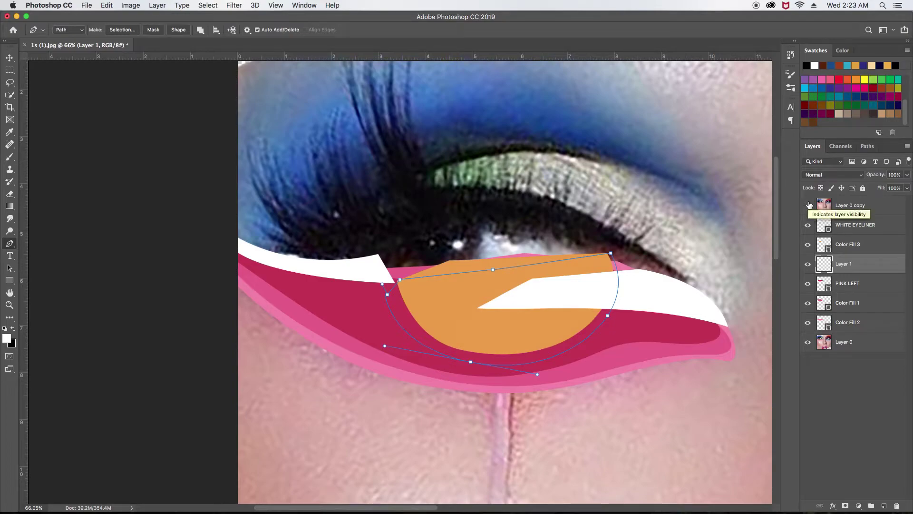
pyautogui.click(157, 6)
pyautogui.moveTo(175, 124)
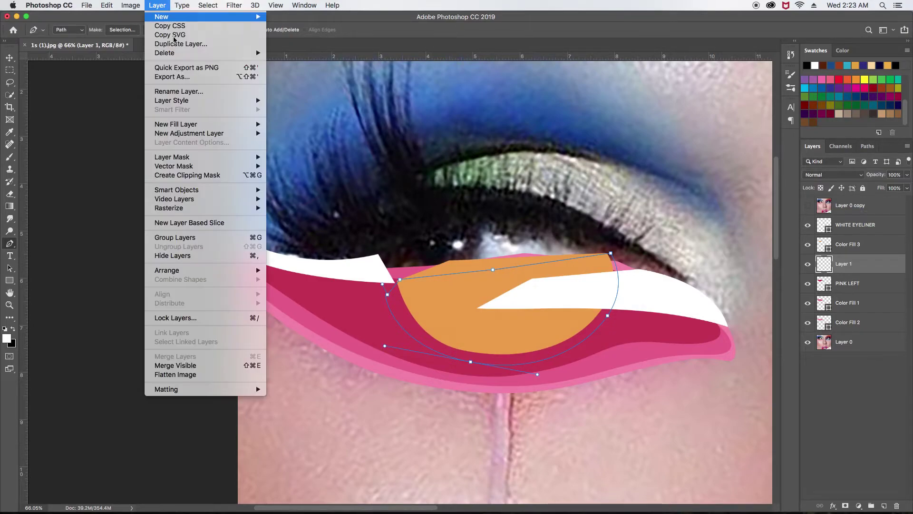
pyautogui.click(276, 125)
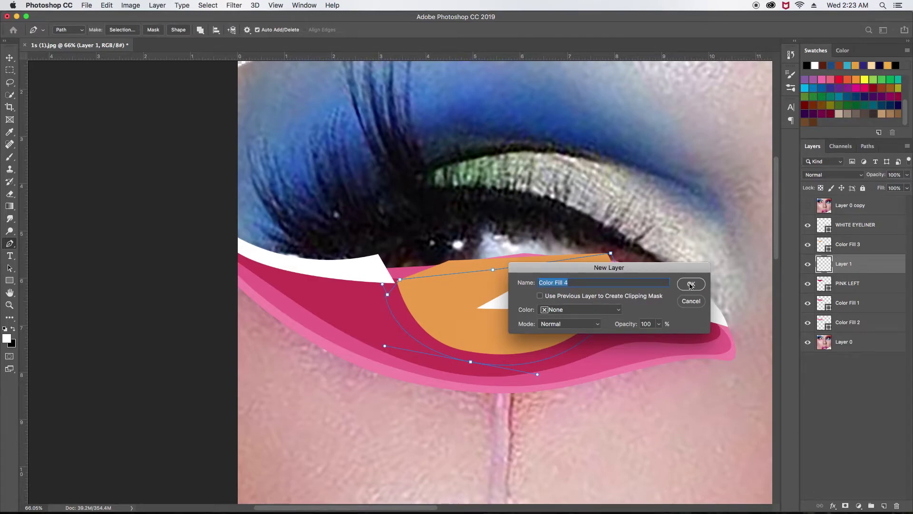
pyautogui.click(691, 285)
pyautogui.click(487, 333)
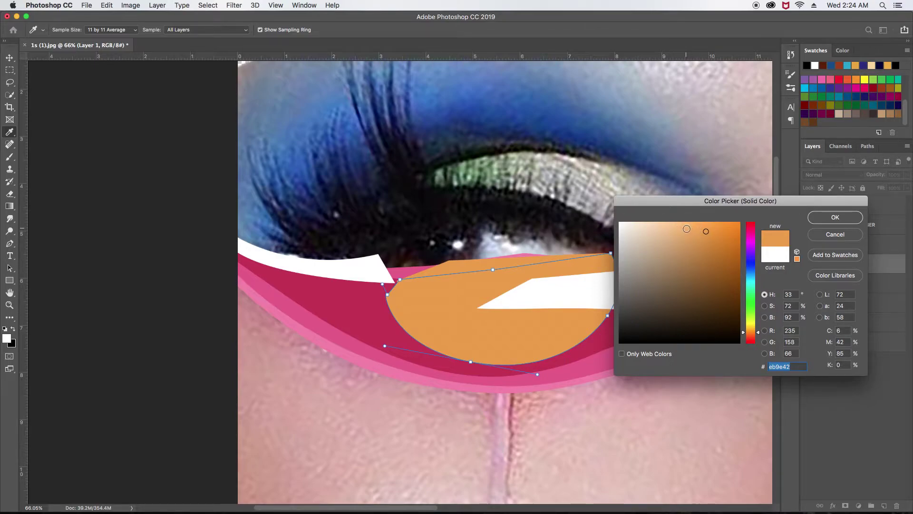
pyautogui.moveTo(716, 244); pyautogui.dragTo(712, 241)
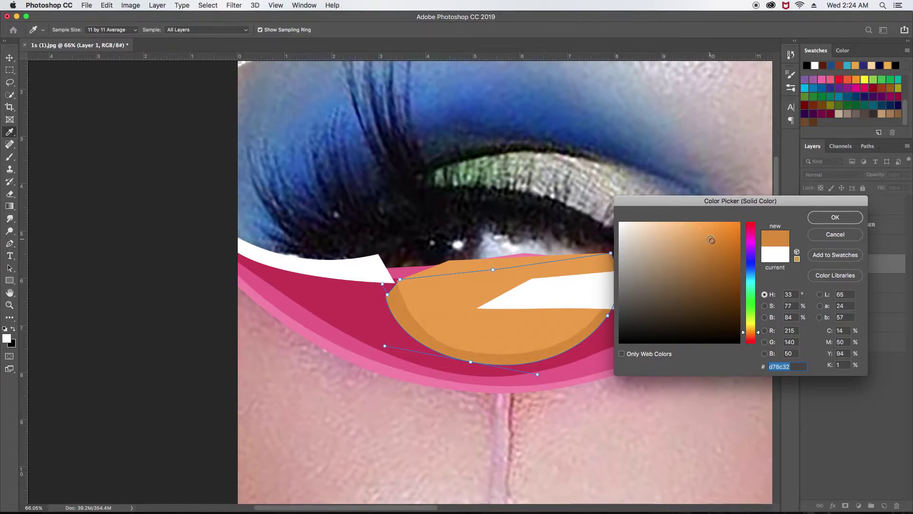
pyautogui.click(835, 217)
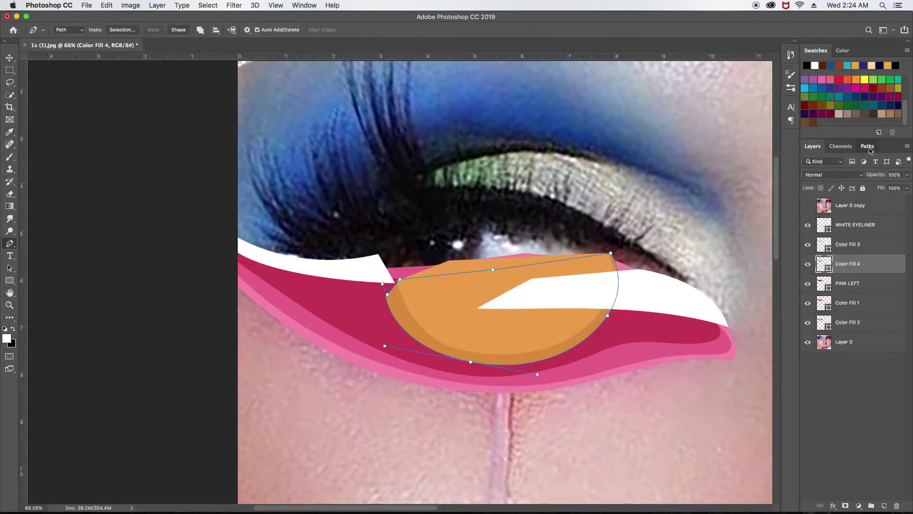
pyautogui.click(867, 146)
pyautogui.click(810, 146)
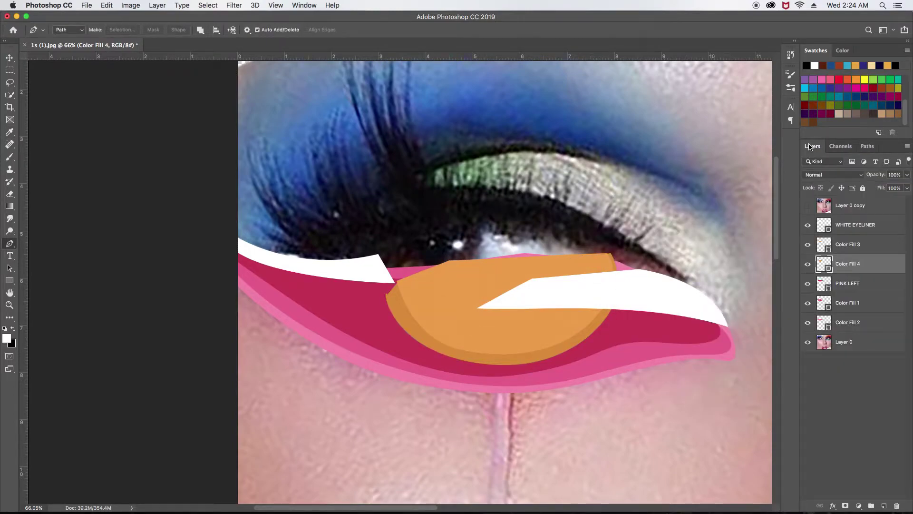
pyautogui.click(808, 206)
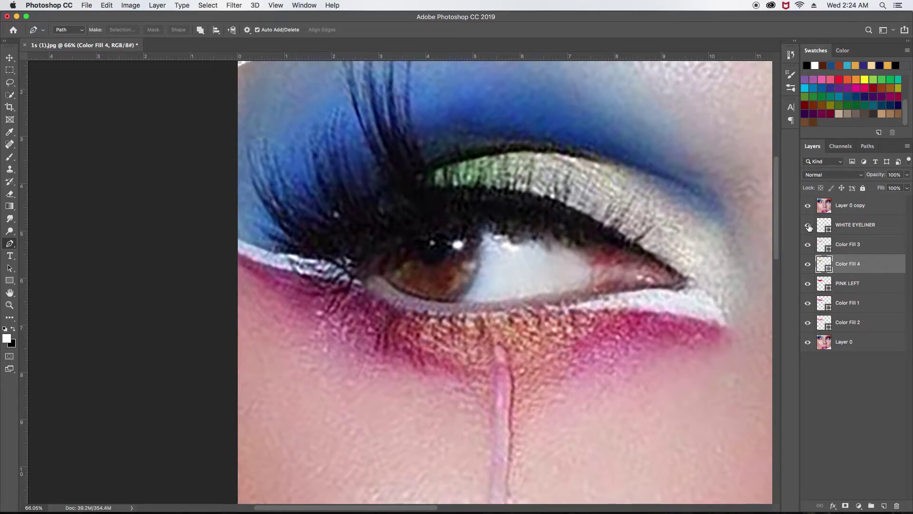
pyautogui.moveTo(521, 263); pyautogui.dragTo(435, 286)
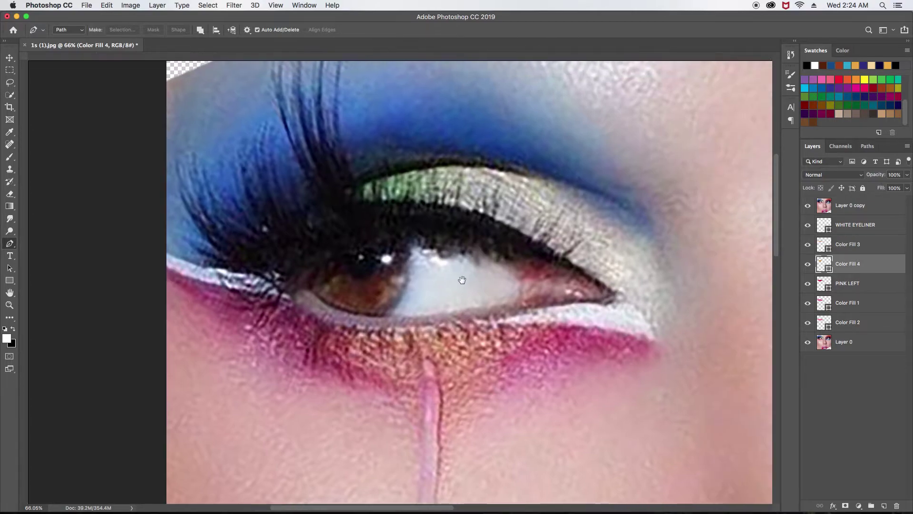
pyautogui.hotkey('ctrl', 'r')
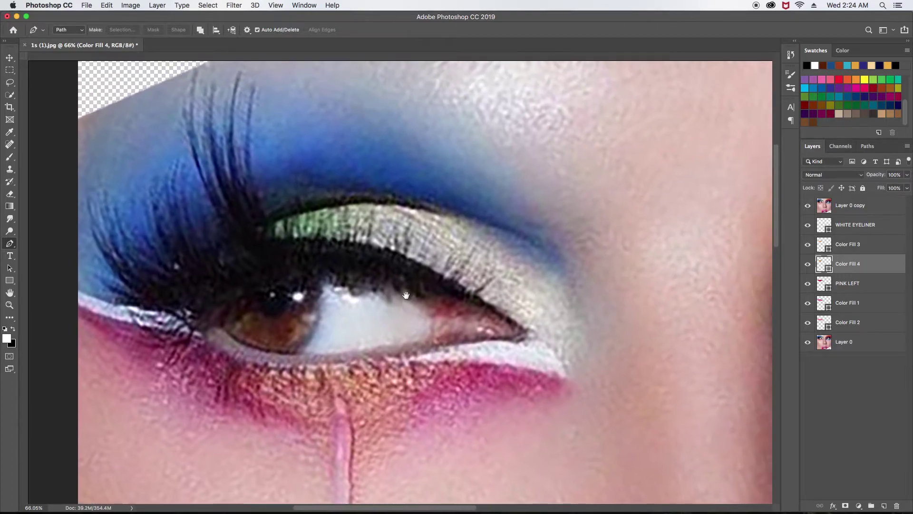
pyautogui.hotkey('ctrl', 'r')
pyautogui.moveTo(391, 289)
pyautogui.mouseDown()
pyautogui.moveTo(378, 281)
pyautogui.moveTo(442, 272)
pyautogui.moveTo(416, 269)
pyautogui.mouseUp()
pyautogui.hotkey('ctrl', 'r')
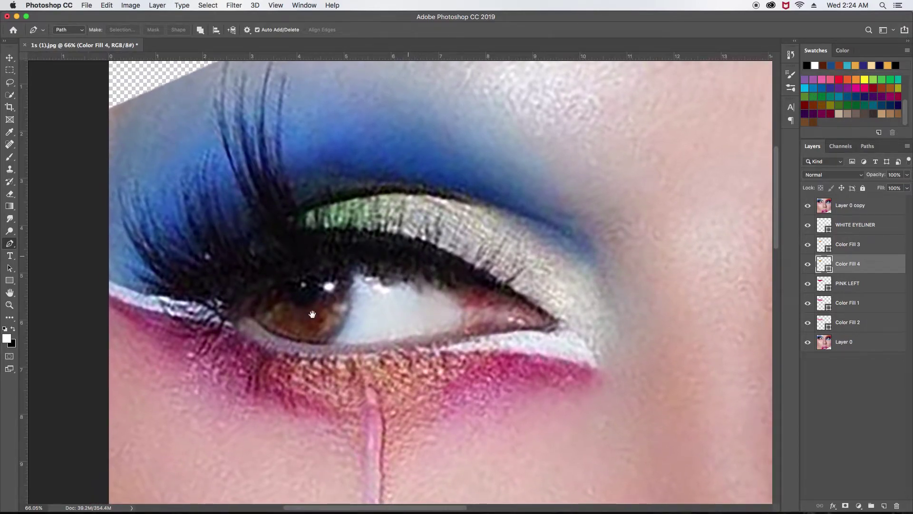
pyautogui.hotkey('ctrl', 'r')
pyautogui.moveTo(391, 324); pyautogui.dragTo(416, 350)
pyautogui.hotkey('ctrl', 'r')
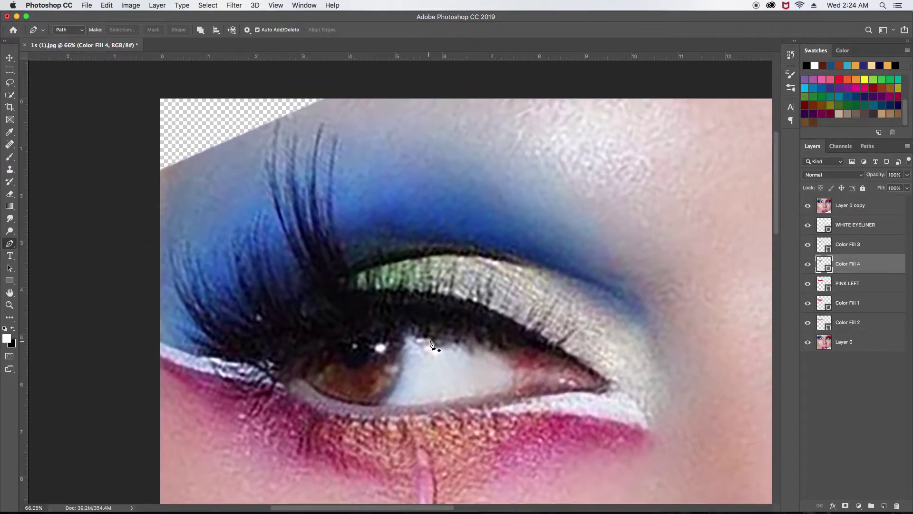
pyautogui.scroll(-2, 431, 341)
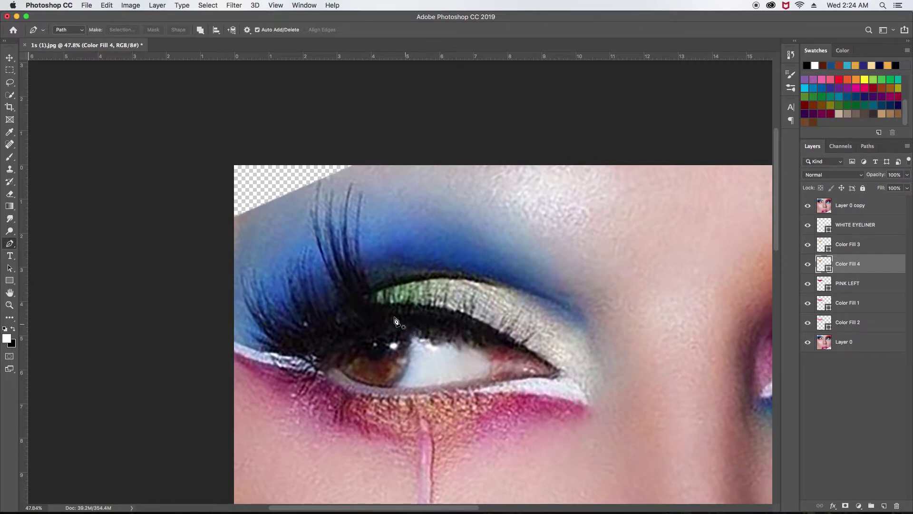
pyautogui.scroll(3, 391, 309)
pyautogui.scroll(1, 340, 323)
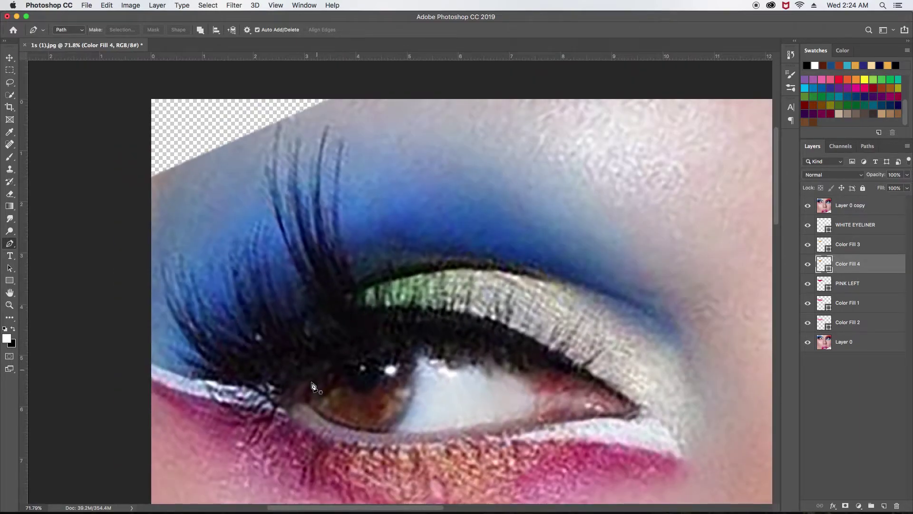
pyautogui.moveTo(333, 396); pyautogui.dragTo(312, 371)
# - Outline the green-and-silver upper lid along its crease and lash line, closing the loop at the first anchor
pyautogui.moveTo(392, 282); pyautogui.dragTo(454, 266)
pyautogui.moveTo(392, 284); pyautogui.dragTo(348, 278)
pyautogui.moveTo(479, 286); pyautogui.dragTo(534, 312)
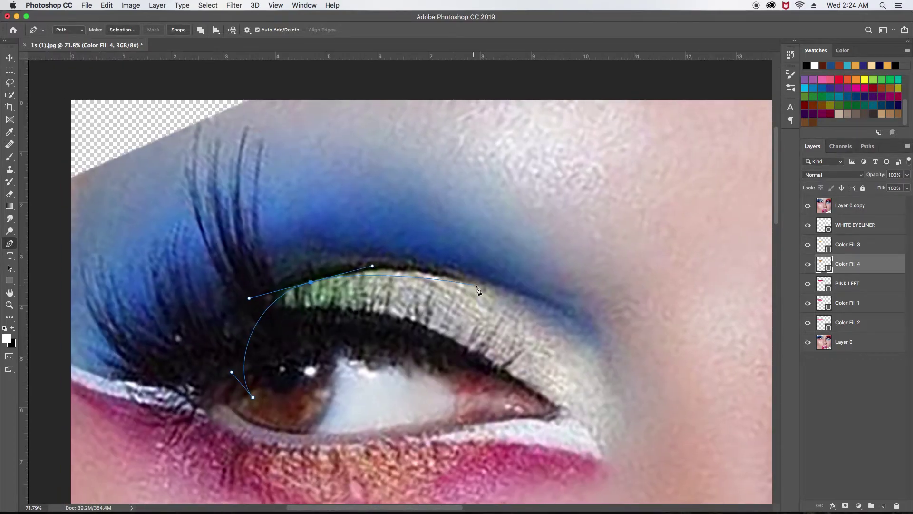
pyautogui.moveTo(589, 389)
pyautogui.mouseDown()
pyautogui.moveTo(489, 309)
pyautogui.moveTo(528, 351)
pyautogui.mouseUp()
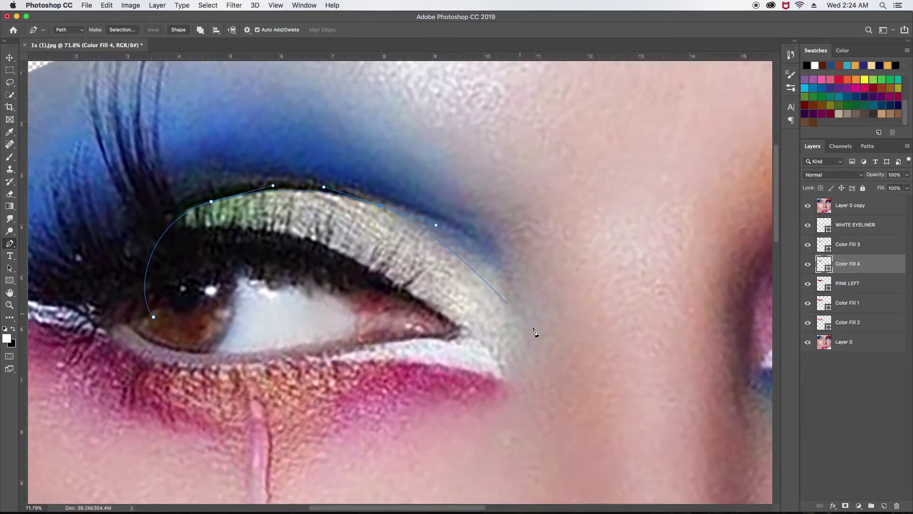
pyautogui.moveTo(478, 365); pyautogui.dragTo(442, 347)
pyautogui.click(345, 318)
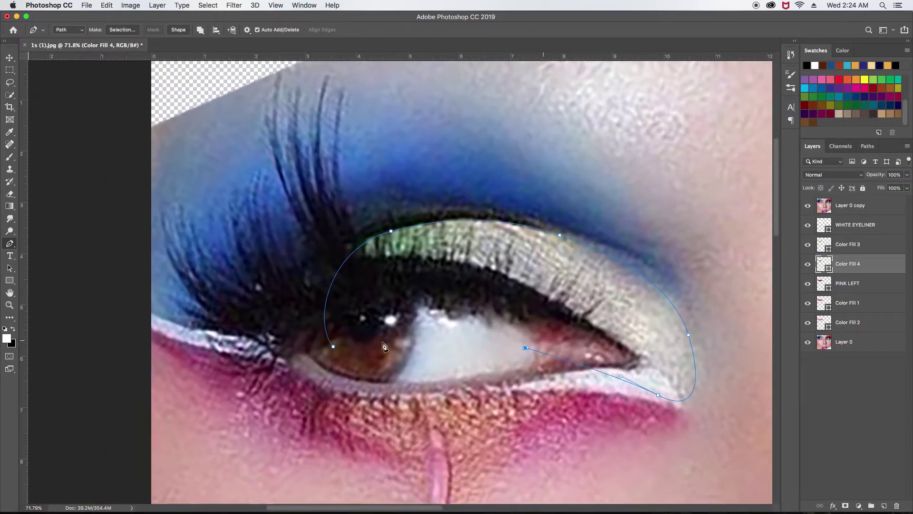
pyautogui.click(335, 349)
pyautogui.scroll(-3, 561, 287)
pyautogui.scroll(-2, 568, 288)
pyautogui.scroll(-3, 566, 290)
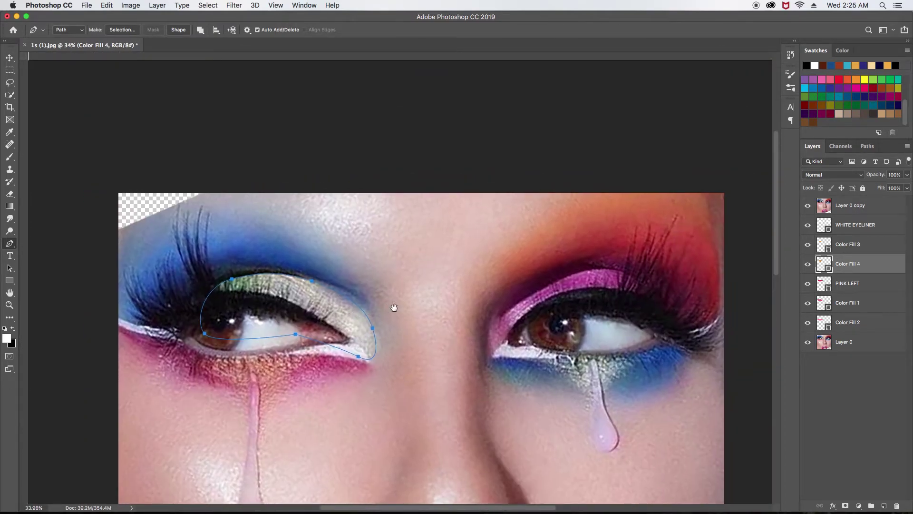
pyautogui.scroll(1, 538, 301)
pyautogui.scroll(1, 396, 332)
pyautogui.scroll(2, 396, 332)
pyautogui.scroll(1, 428, 323)
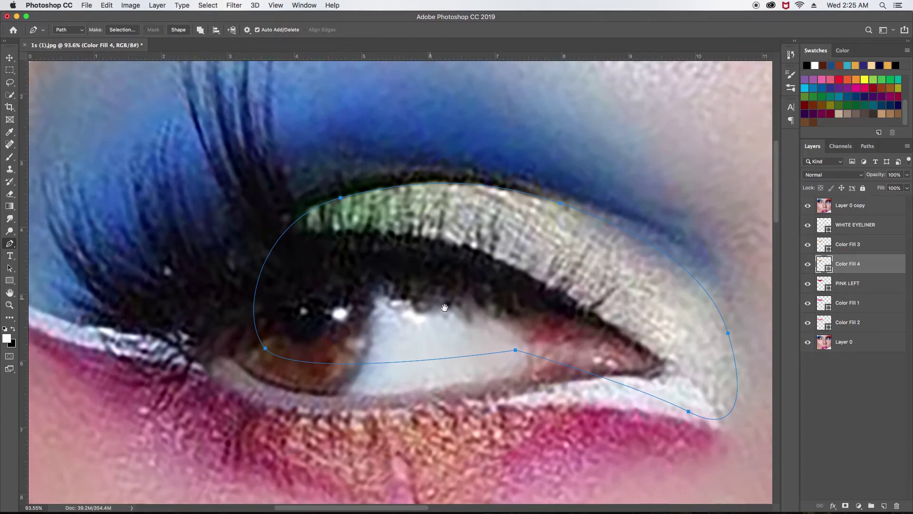
pyautogui.scroll(-1, 445, 313)
pyautogui.scroll(-1, 446, 312)
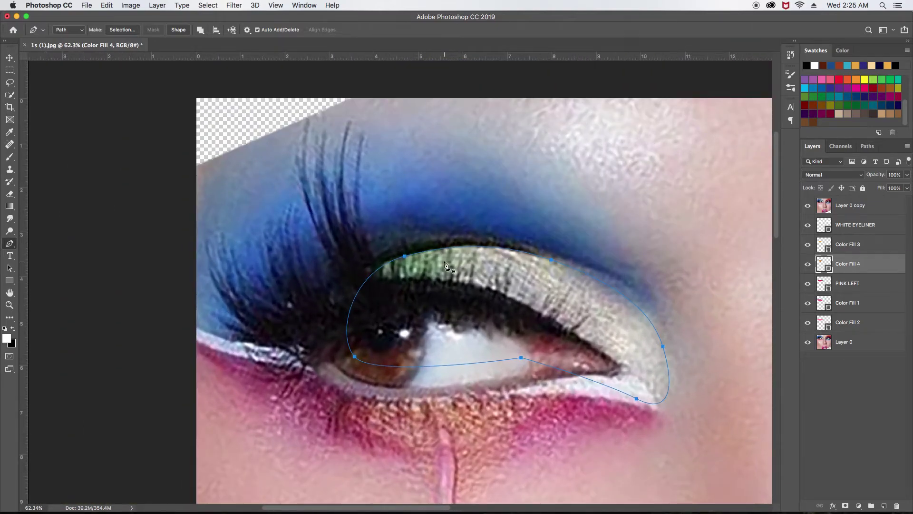
pyautogui.click(163, 7)
pyautogui.moveTo(176, 124)
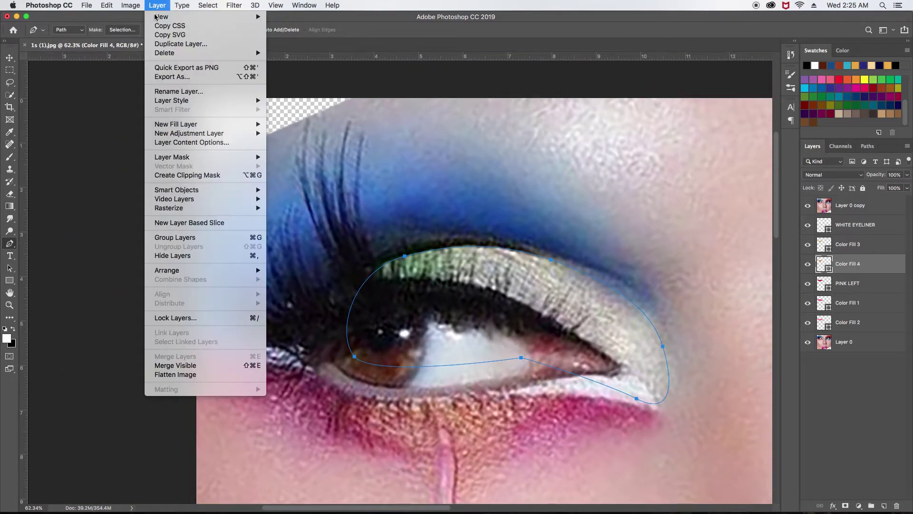
# - Create a white #ffffff solid-colour fill layer named UPPER WHITE from the eyelid path
pyautogui.click(281, 124)
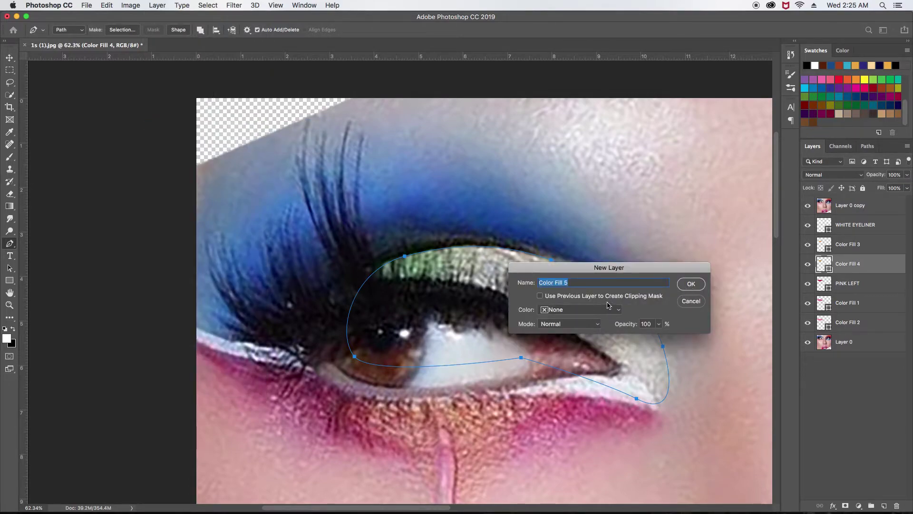
pyautogui.write('UPPER WHITE')
pyautogui.click(696, 284)
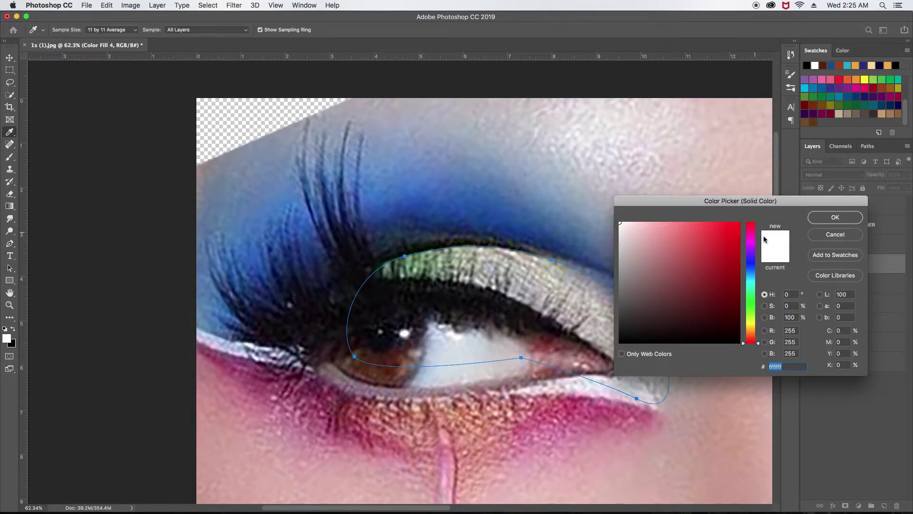
pyautogui.click(826, 217)
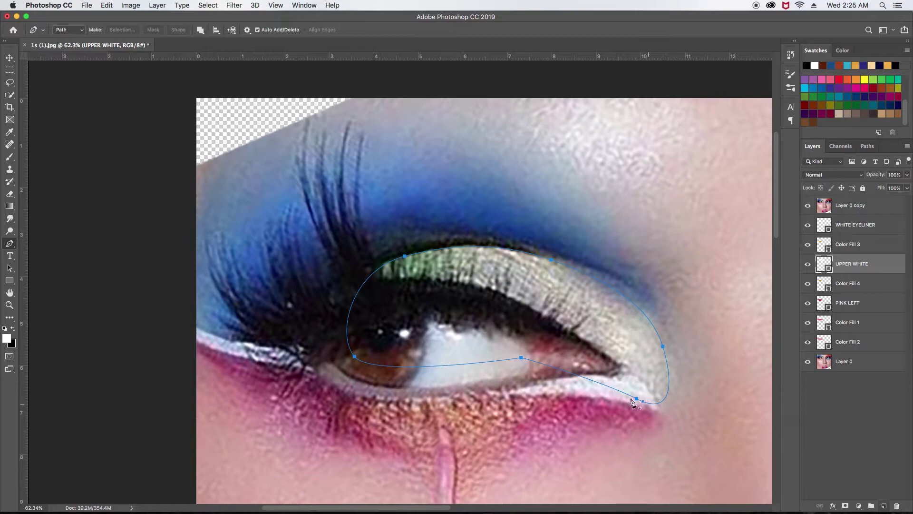
# - Pan back over the eye and add an empty Layer 1 above UPPER WHITE
pyautogui.scroll(-3, 353, 305)
pyautogui.moveTo(573, 342)
pyautogui.mouseDown()
pyautogui.moveTo(343, 368)
pyautogui.moveTo(555, 299)
pyautogui.mouseUp()
pyautogui.hotkey('ctrl', 'r')
pyautogui.scroll(3, 555, 299)
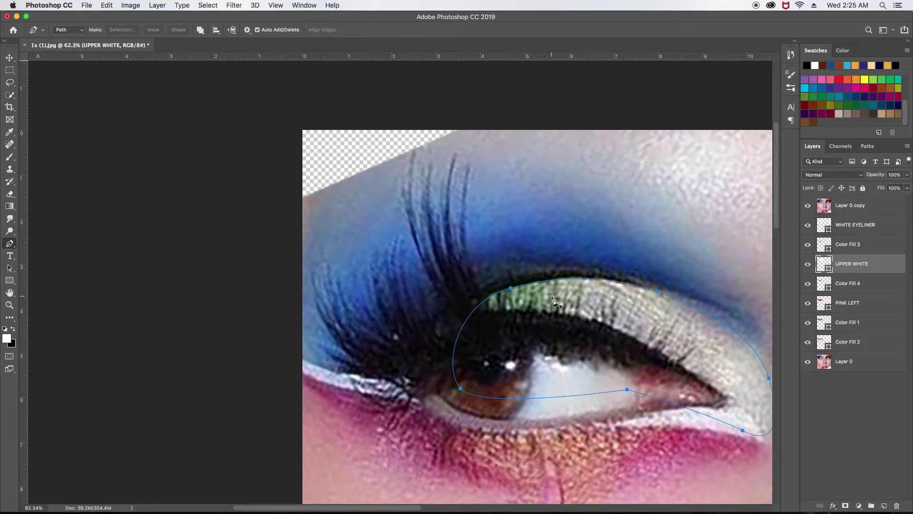
pyautogui.scroll(2, 552, 299)
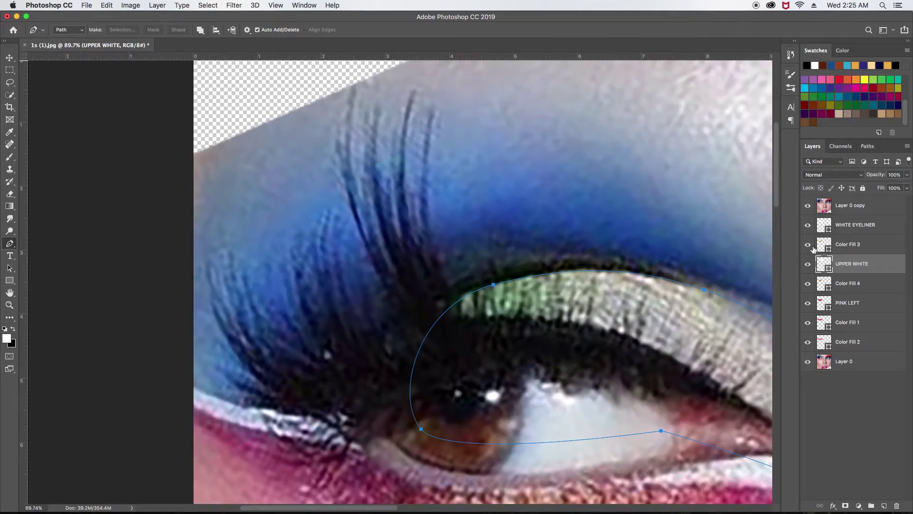
pyautogui.click(884, 506)
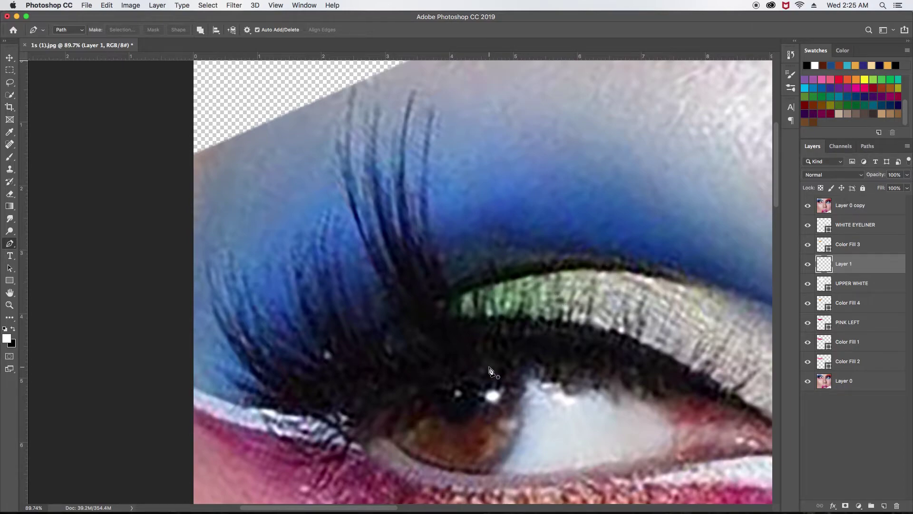
# - Trace a closed path around the inner-corner green patch down to the upper lash line
pyautogui.moveTo(431, 393); pyautogui.dragTo(385, 379)
pyautogui.moveTo(467, 292); pyautogui.dragTo(518, 274)
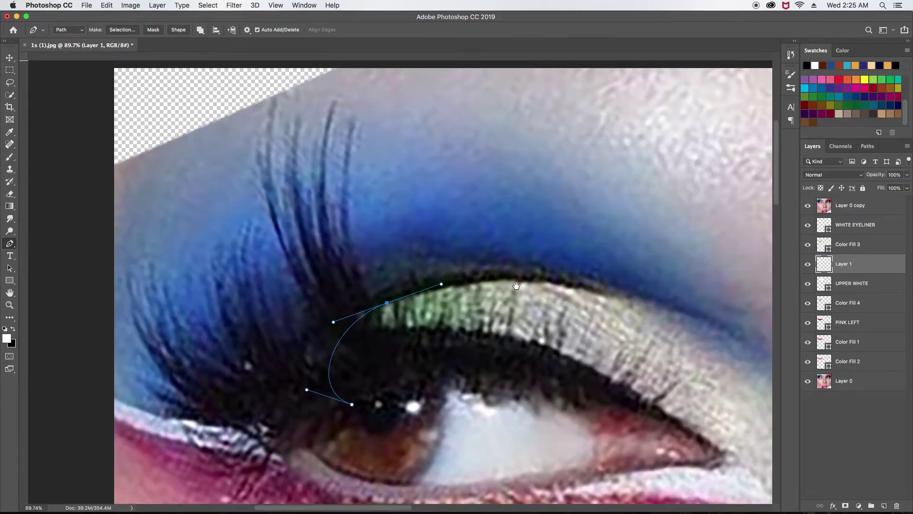
pyautogui.hscroll(5, 556, 279)
pyautogui.moveTo(513, 331); pyautogui.dragTo(539, 383)
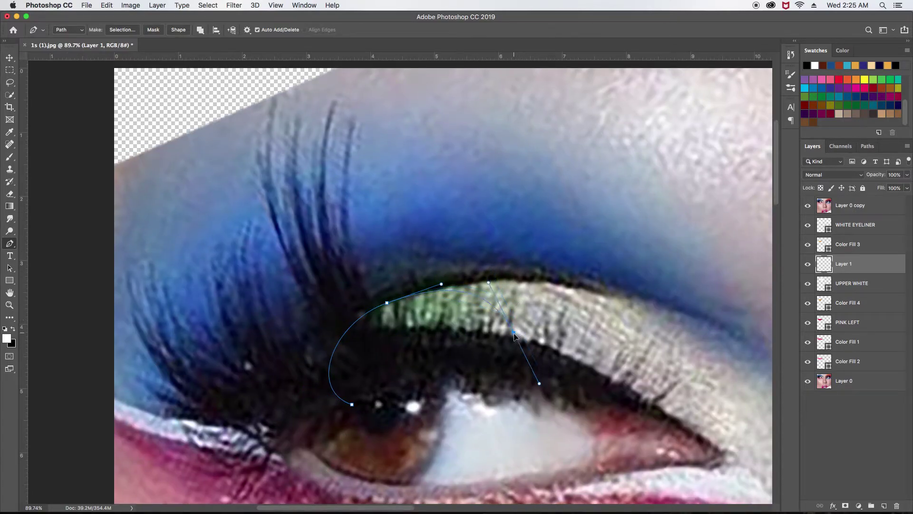
pyautogui.moveTo(514, 333); pyautogui.dragTo(517, 324)
pyautogui.click(538, 417)
pyautogui.click(423, 429)
pyautogui.click(351, 404)
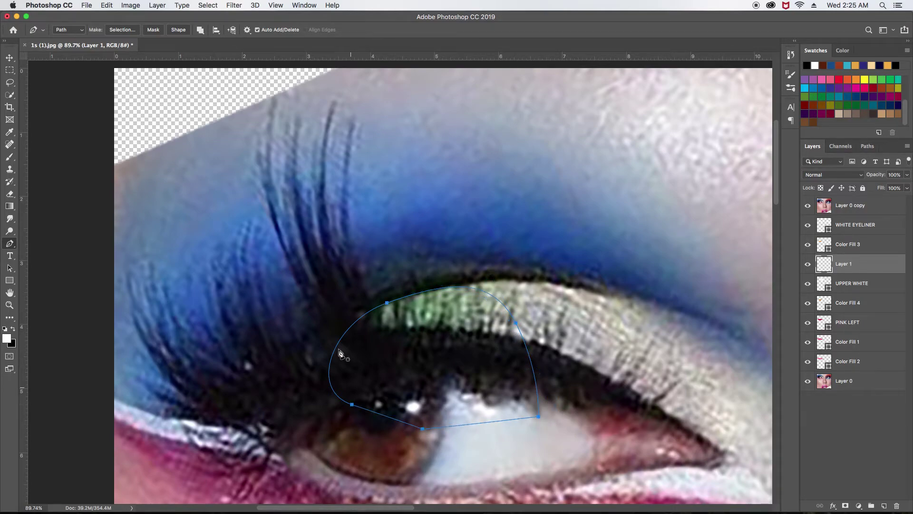
# - Create a mid green (about #2e7d54) solid-colour fill layer named GREEN from the inner-lid path
pyautogui.click(157, 6)
pyautogui.click(285, 126)
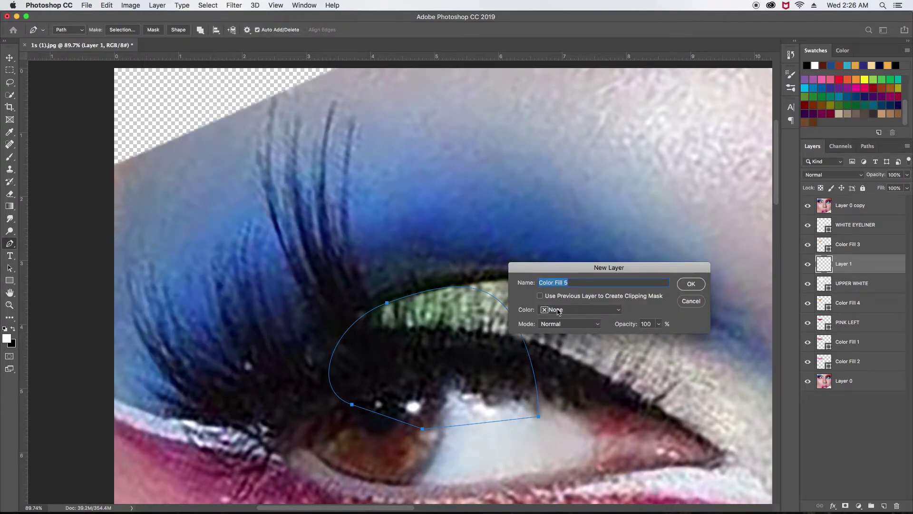
pyautogui.write('g')
pyautogui.press('Return')
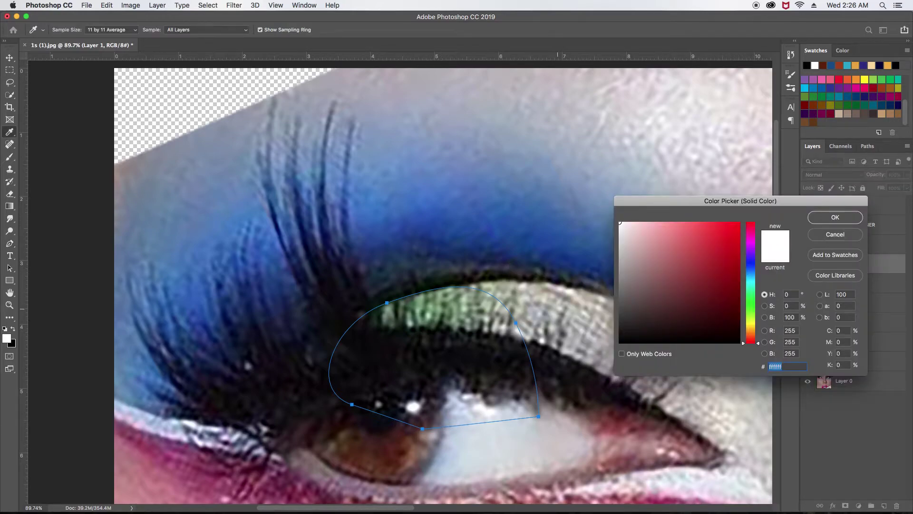
pyautogui.click(828, 92)
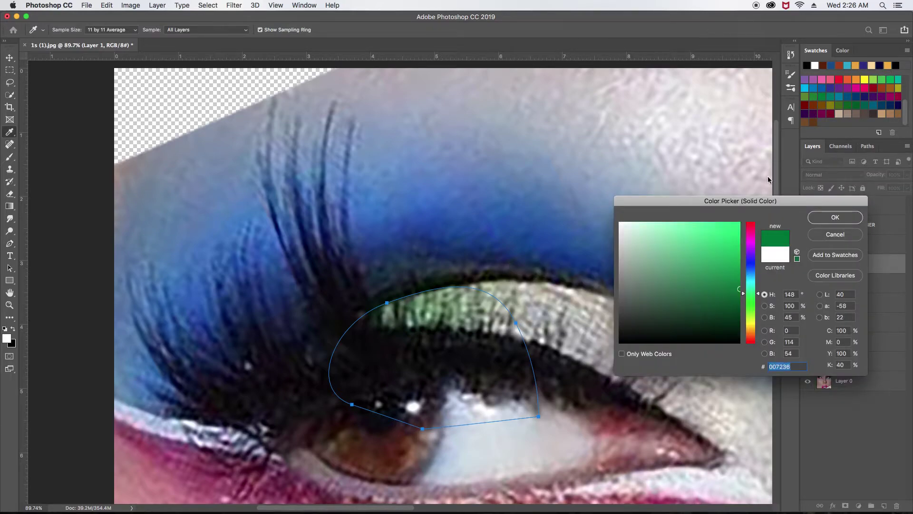
pyautogui.click(709, 307)
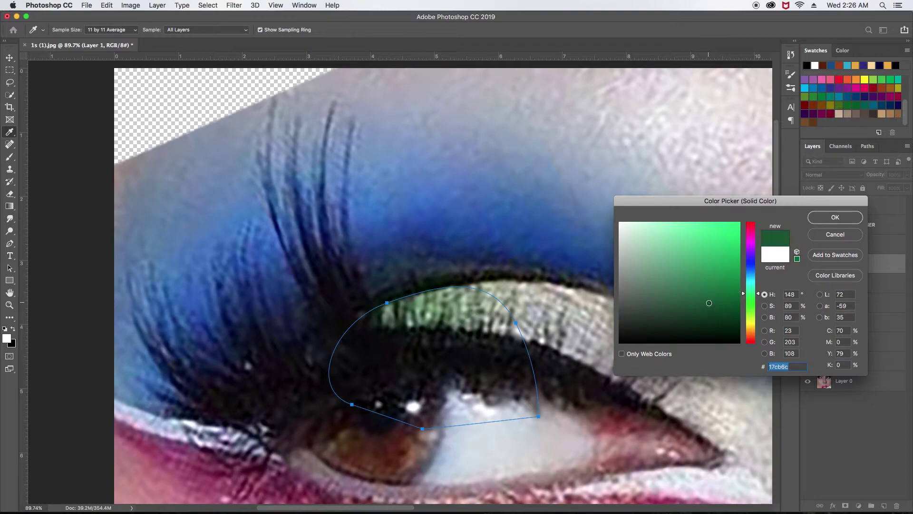
pyautogui.click(699, 284)
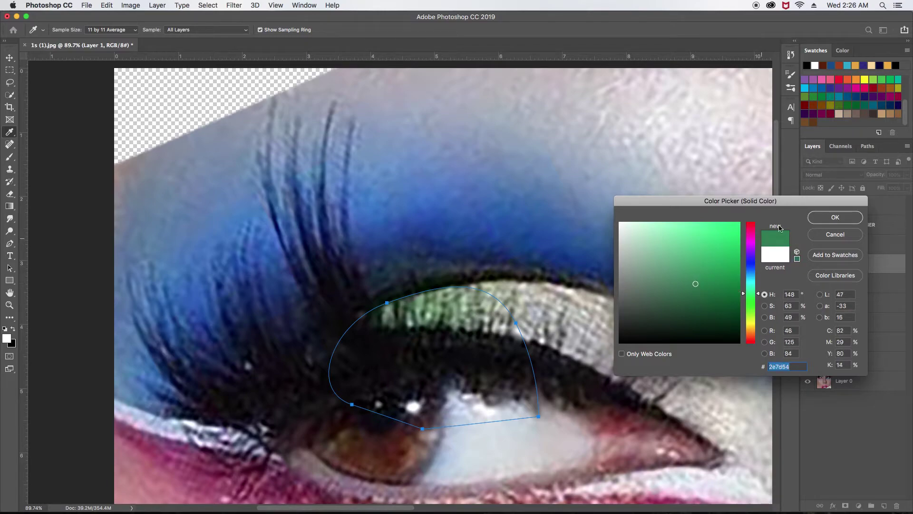
pyautogui.click(820, 219)
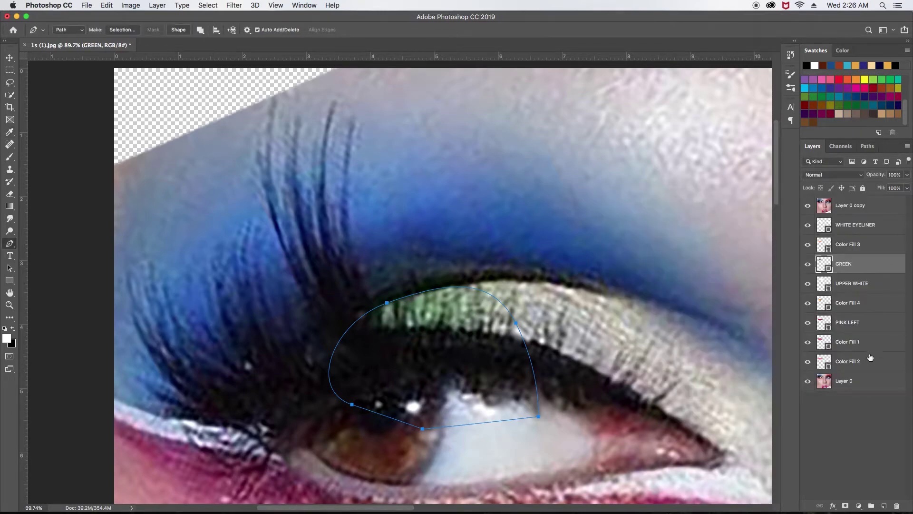
# - Add an empty layer above GREEN and deselect the work path in the Paths panel
pyautogui.click(884, 508)
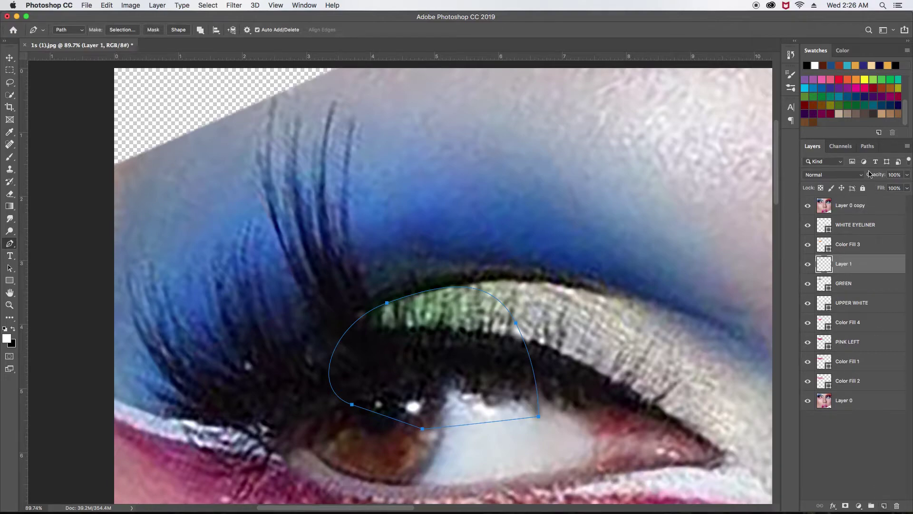
pyautogui.click(868, 147)
pyautogui.click(868, 212)
pyautogui.click(813, 146)
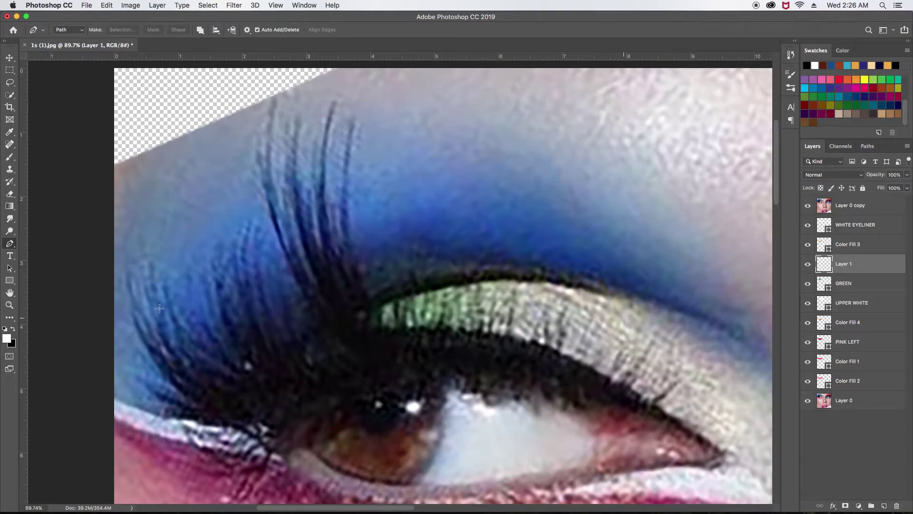
# - Trace a smaller closed path over the inner green lid along the lash line
pyautogui.moveTo(386, 382); pyautogui.dragTo(336, 373)
pyautogui.moveTo(383, 306); pyautogui.dragTo(428, 287)
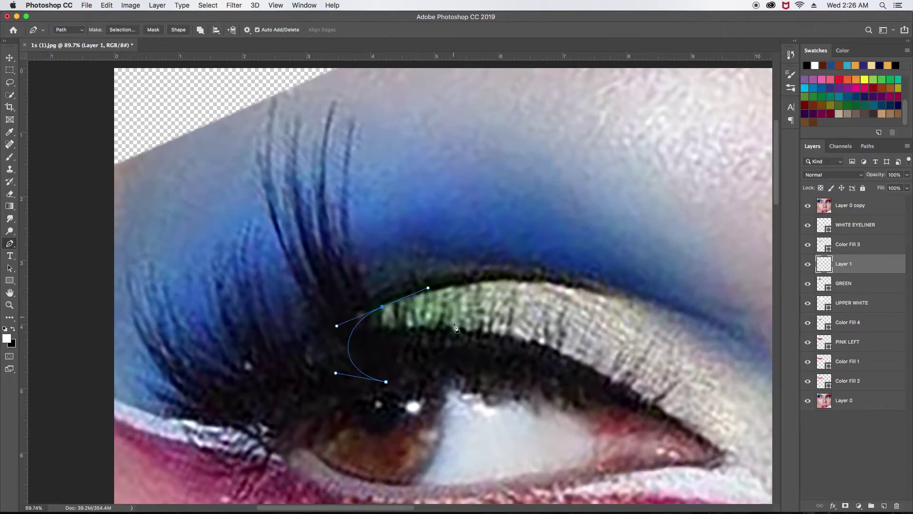
pyautogui.moveTo(454, 330); pyautogui.dragTo(463, 370)
pyautogui.moveTo(456, 332); pyautogui.dragTo(461, 328)
pyautogui.moveTo(469, 366); pyautogui.dragTo(486, 364)
pyautogui.moveTo(461, 328); pyautogui.dragTo(465, 325)
pyautogui.moveTo(457, 389); pyautogui.dragTo(405, 376)
pyautogui.click(387, 382)
pyautogui.click(157, 5)
pyautogui.moveTo(175, 124)
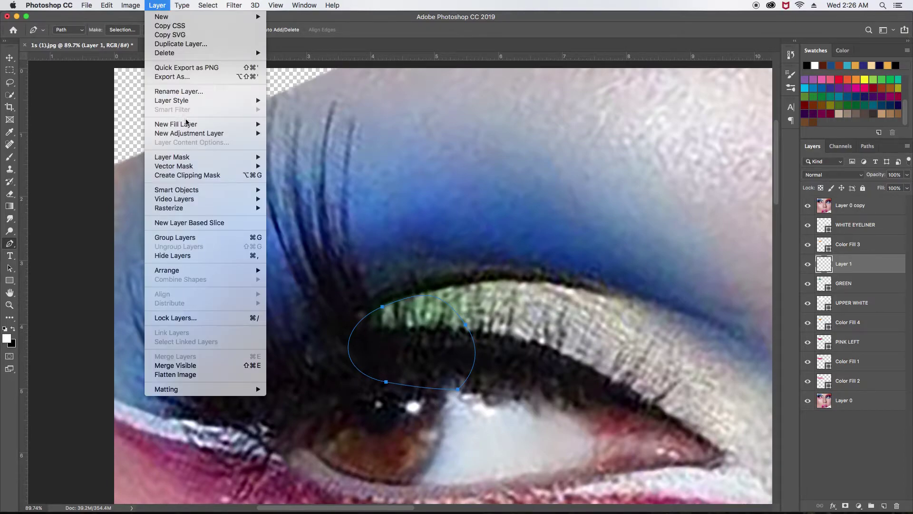
# - Fill the inner-lid path with a dark green solid colour layer named GREEN 2, then deselect the path
pyautogui.click(283, 124)
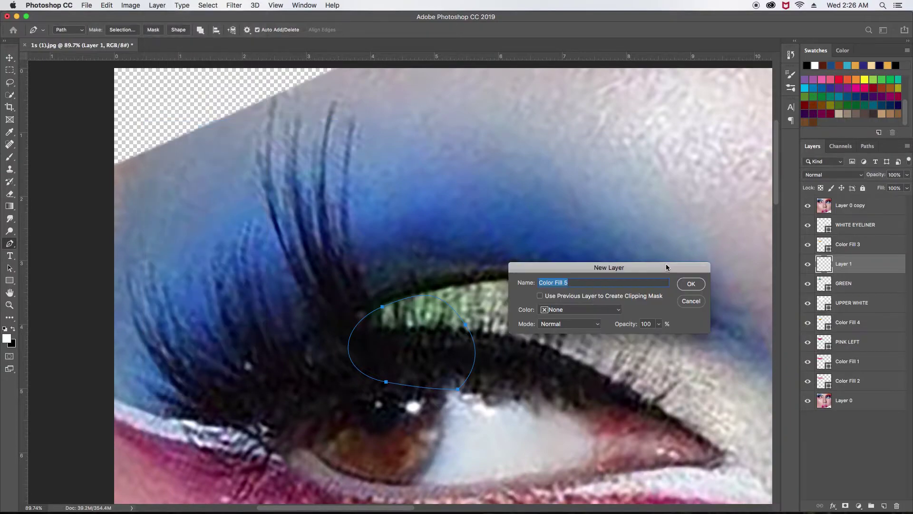
pyautogui.write('G')
pyautogui.press('Return')
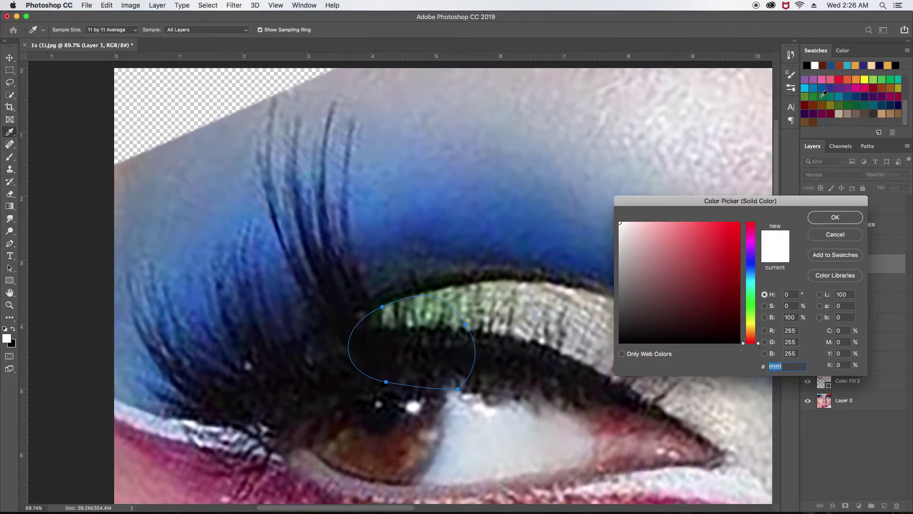
pyautogui.click(826, 95)
pyautogui.moveTo(724, 291); pyautogui.dragTo(713, 293)
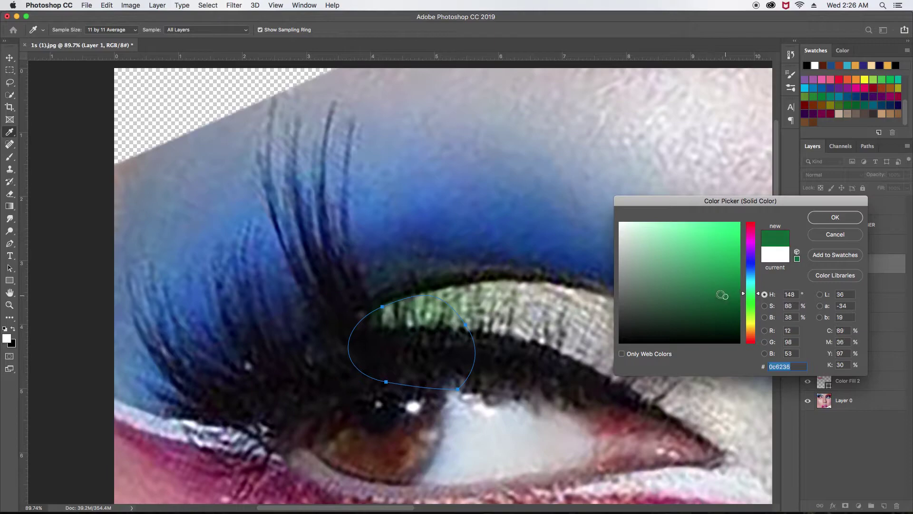
pyautogui.click(814, 219)
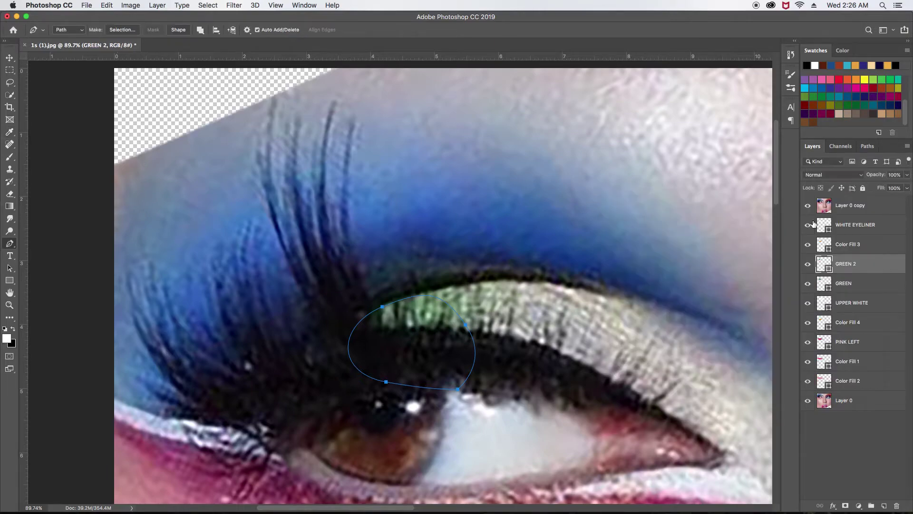
pyautogui.click(867, 146)
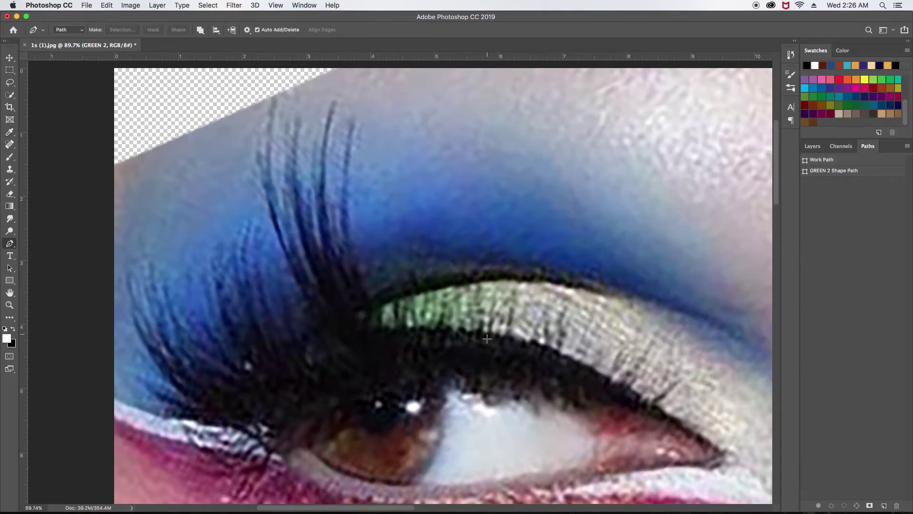
# - Add a new empty layer directly above Color Fill 4
pyautogui.scroll(-2, 487, 341)
pyautogui.hscroll(5, 487, 341)
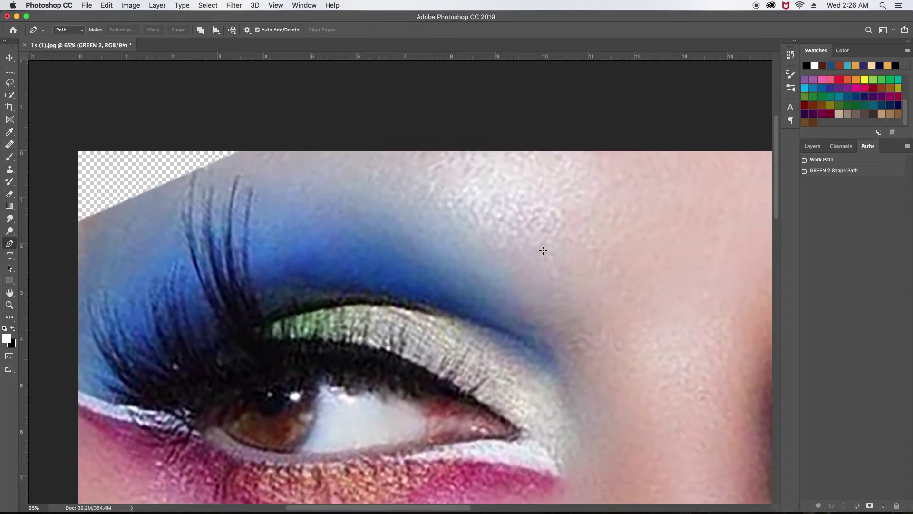
pyautogui.click(812, 146)
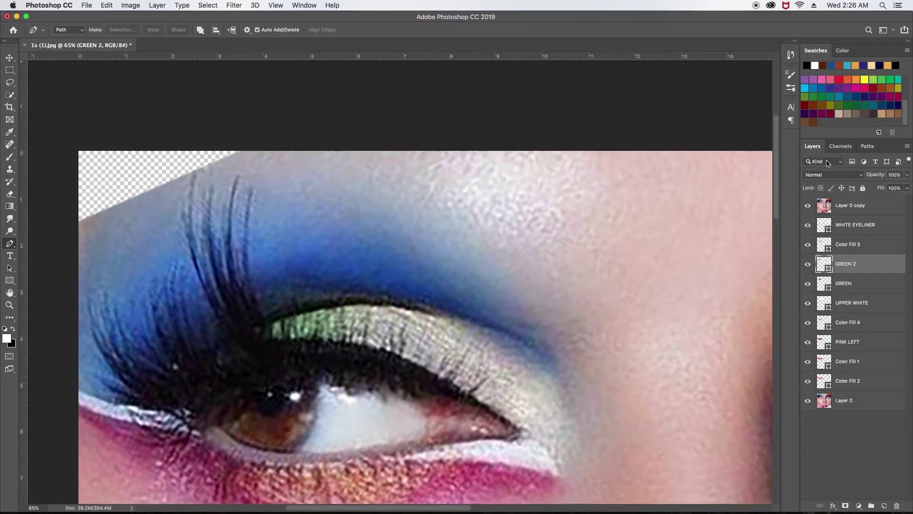
pyautogui.click(856, 307)
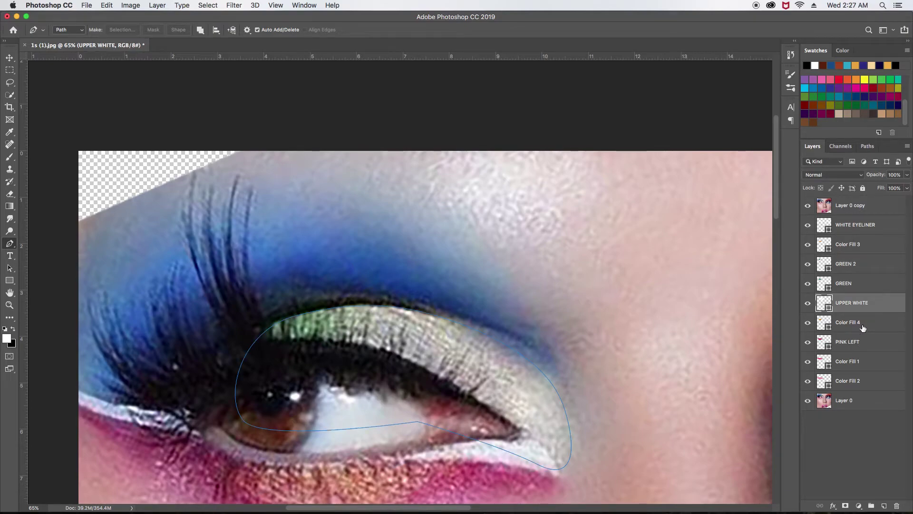
pyautogui.click(864, 328)
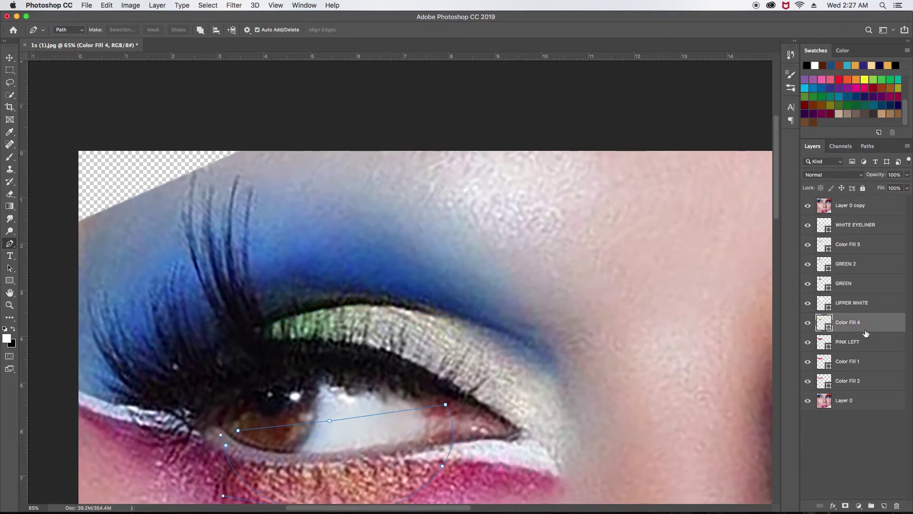
pyautogui.click(884, 507)
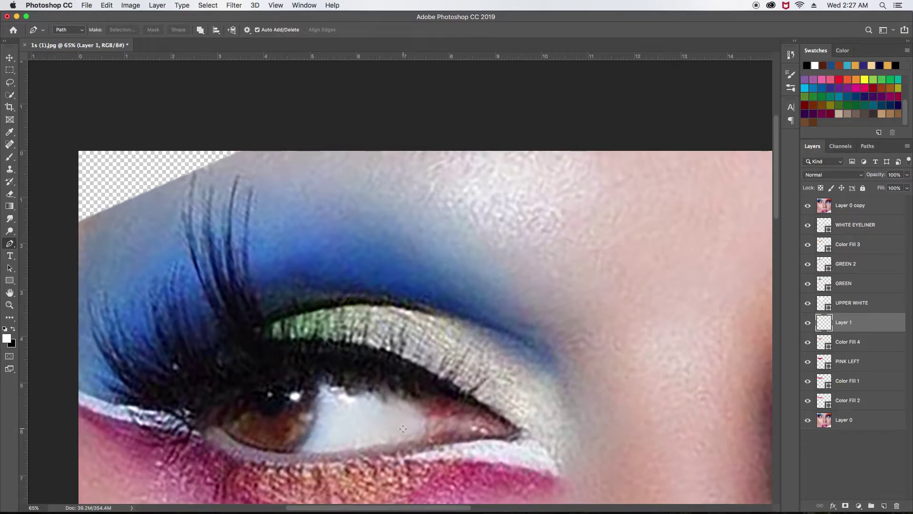
# - Trace a closed pen outline around the whole upper eyelid, from the inner corner around the outer tip
pyautogui.click(267, 376)
pyautogui.moveTo(268, 379); pyautogui.dragTo(314, 383)
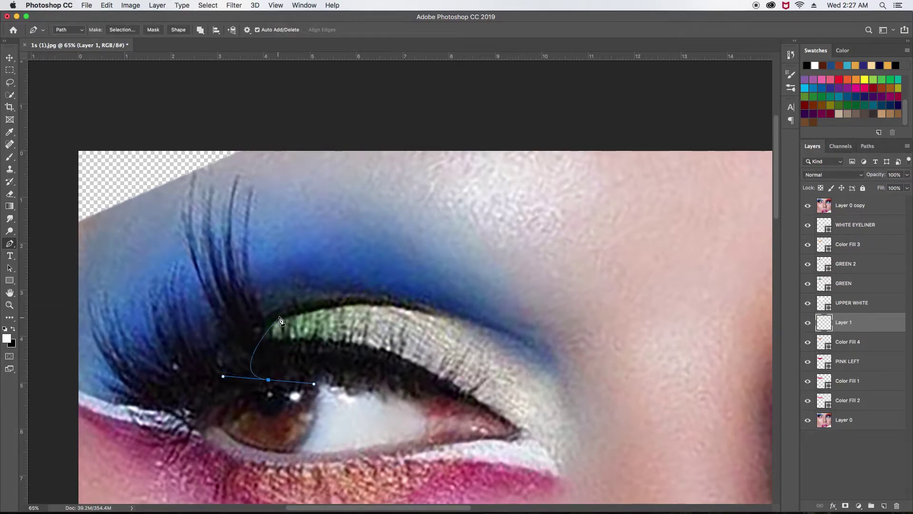
pyautogui.moveTo(283, 316)
pyautogui.mouseDown()
pyautogui.moveTo(330, 303)
pyautogui.moveTo(423, 323)
pyautogui.moveTo(382, 285)
pyautogui.mouseUp()
pyautogui.hscroll(3, 333, 305)
pyautogui.hotkey('ctrl', 'r')
pyautogui.moveTo(441, 353); pyautogui.dragTo(461, 406)
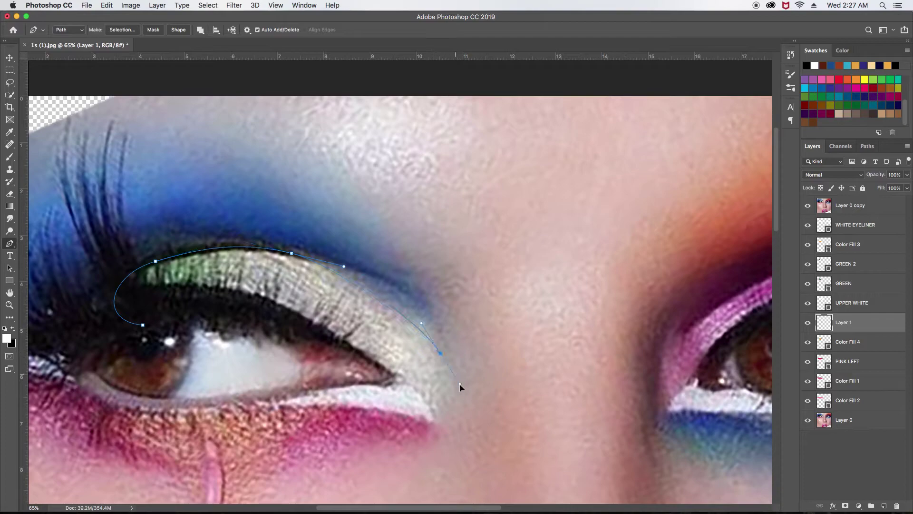
pyautogui.moveTo(429, 416); pyautogui.dragTo(398, 385)
pyautogui.keyDown('alt'); pyautogui.click(428, 416); pyautogui.keyUp('alt')
pyautogui.moveTo(395, 380); pyautogui.dragTo(350, 362)
pyautogui.hscroll(-5, 286, 350)
pyautogui.scroll(2, 286, 350)
pyautogui.click(298, 358)
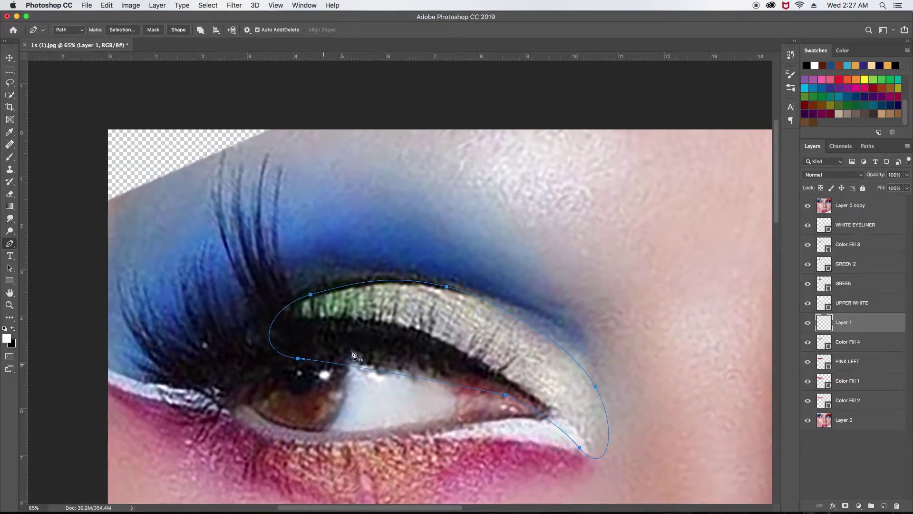
# - Refine the outer-corner anchor while toggling the Layer 0 copy photo overlay to compare shapes
pyautogui.scroll(-3, 366, 324)
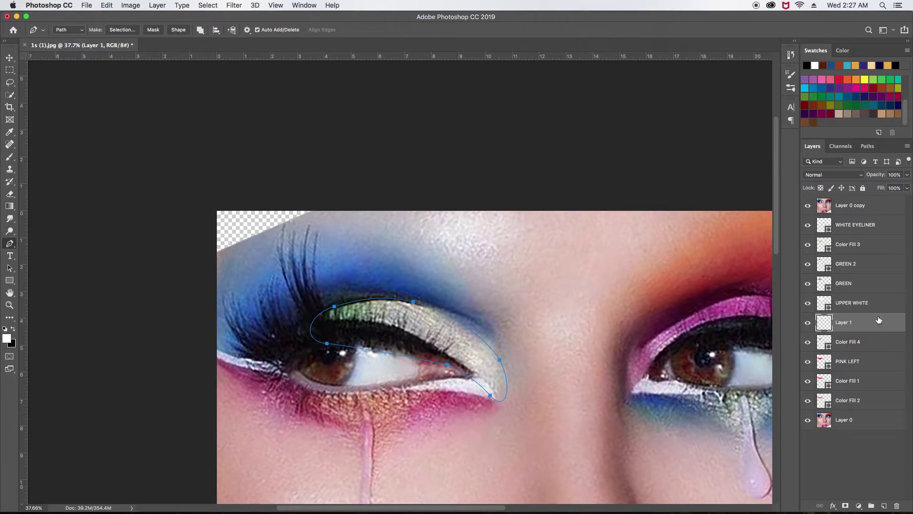
pyautogui.click(809, 208)
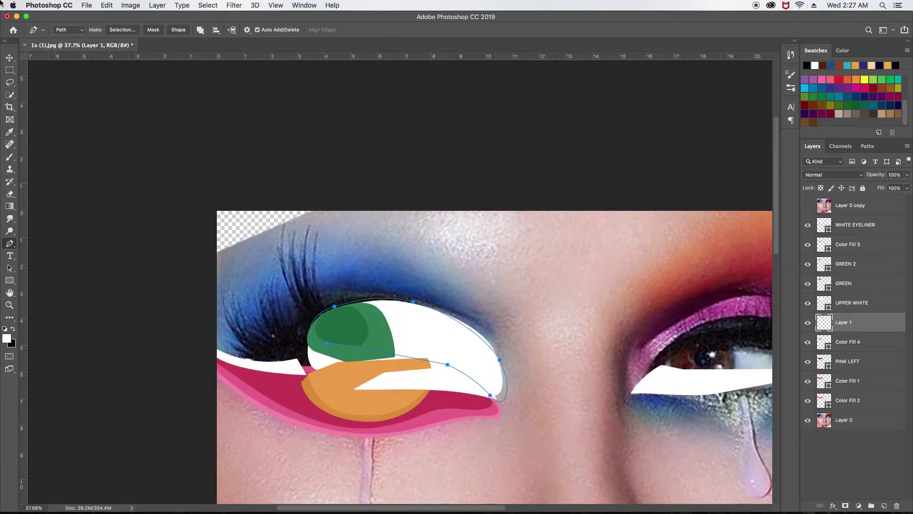
pyautogui.scroll(2, 507, 315)
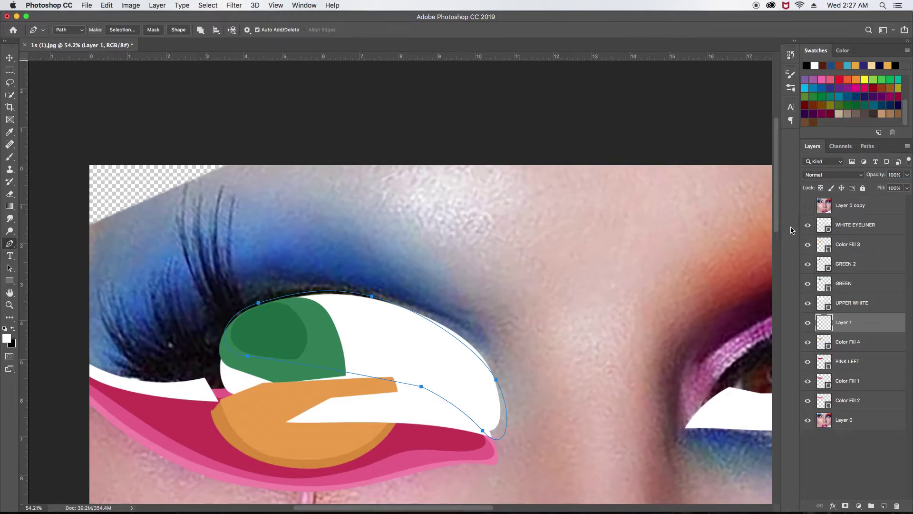
pyautogui.click(809, 206)
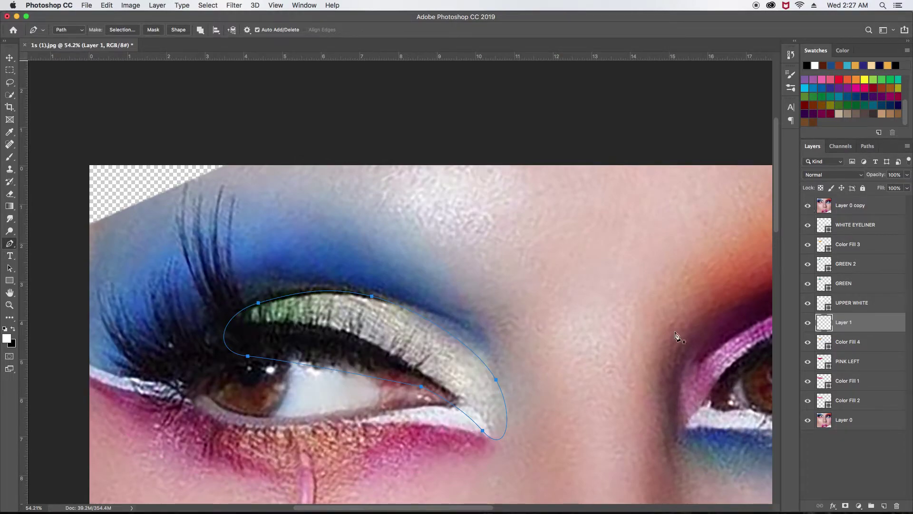
pyautogui.moveTo(497, 381); pyautogui.dragTo(495, 373)
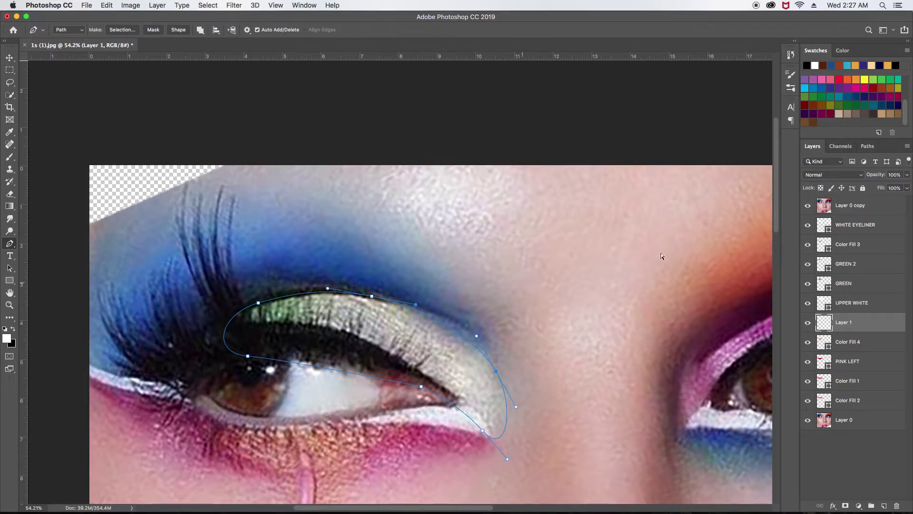
pyautogui.click(808, 206)
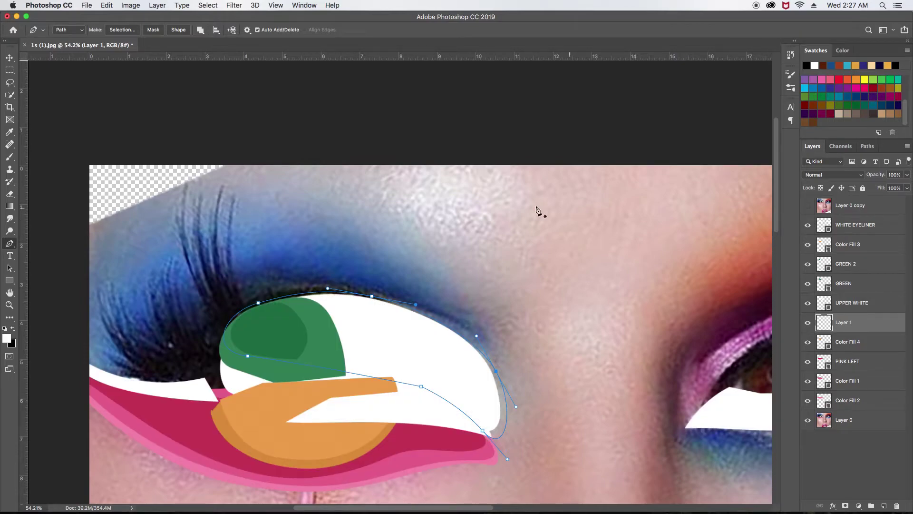
pyautogui.click(162, 7)
pyautogui.moveTo(176, 124)
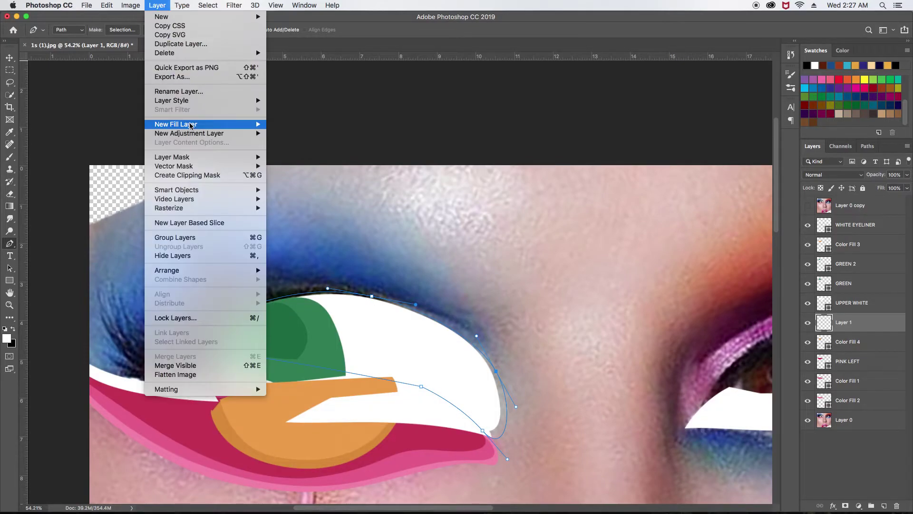
# - Fill the upper-lid outline with white as Color Fill 5 and save the colour as a swatch
pyautogui.click(284, 126)
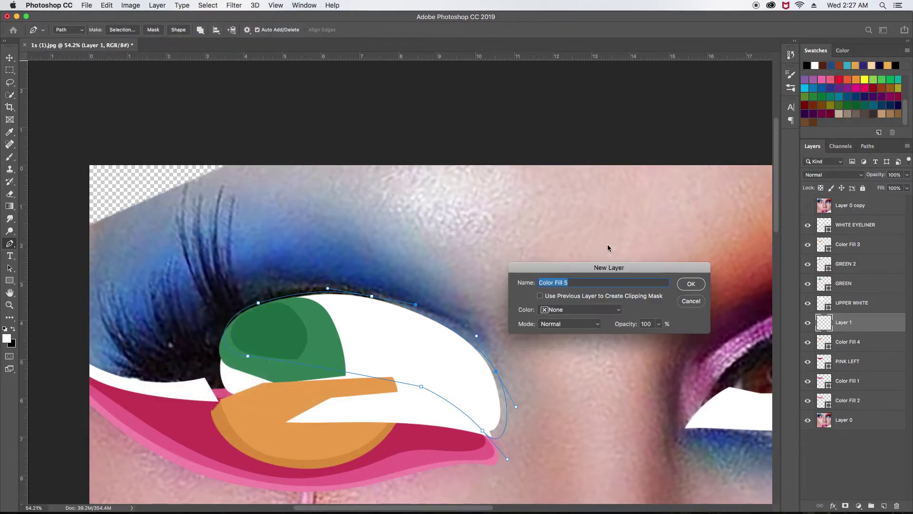
pyautogui.click(692, 284)
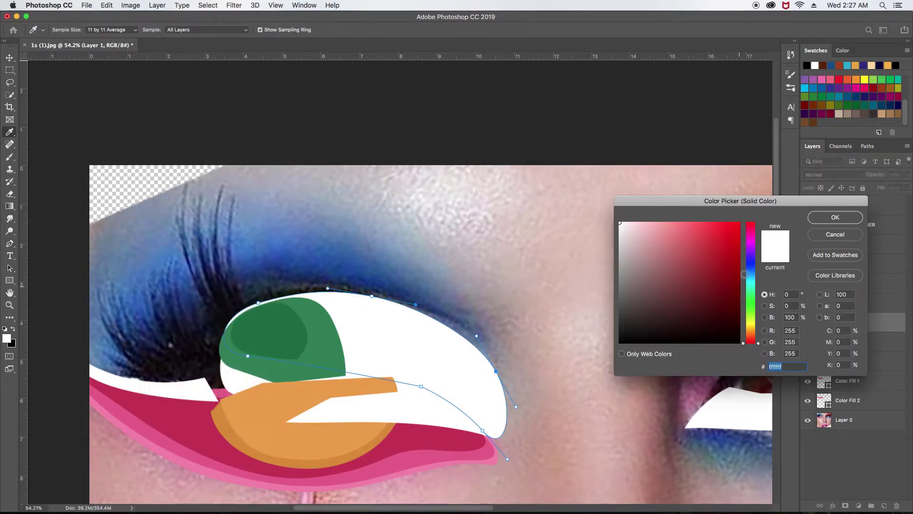
pyautogui.click(835, 218)
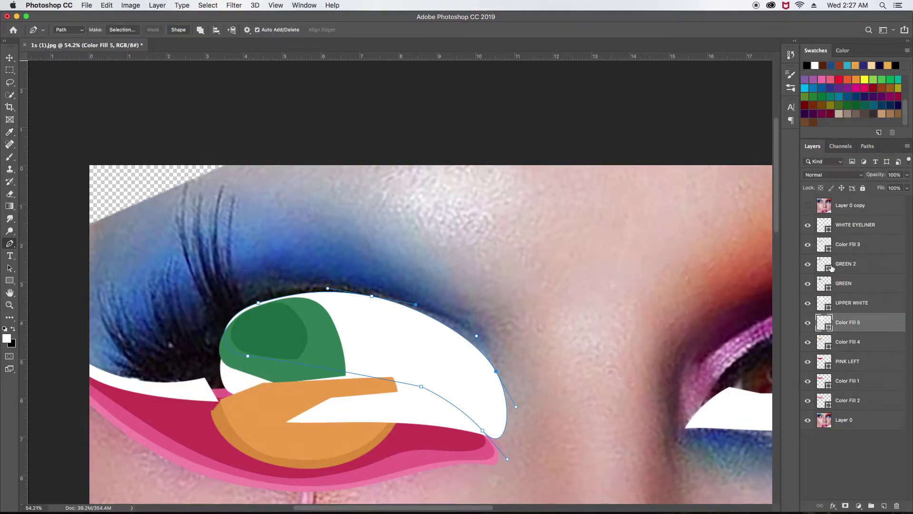
pyautogui.click(828, 343)
pyautogui.click(825, 303)
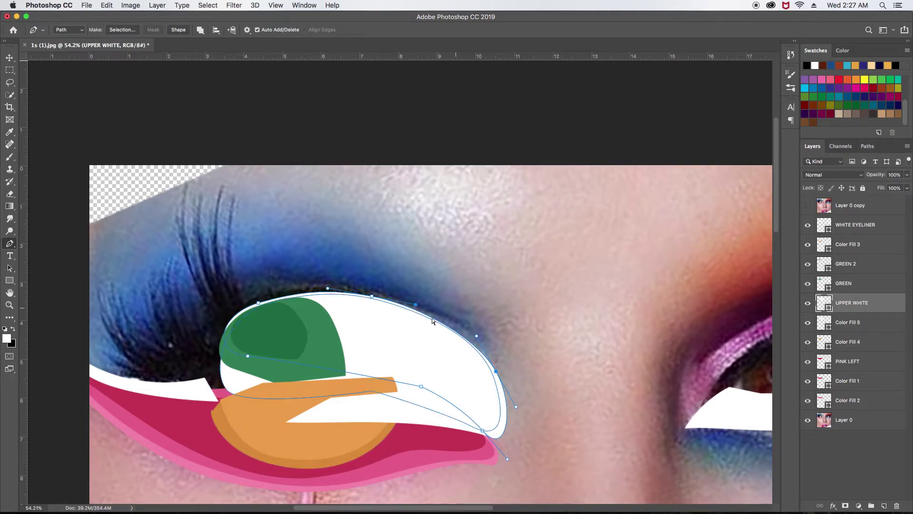
pyautogui.click(878, 133)
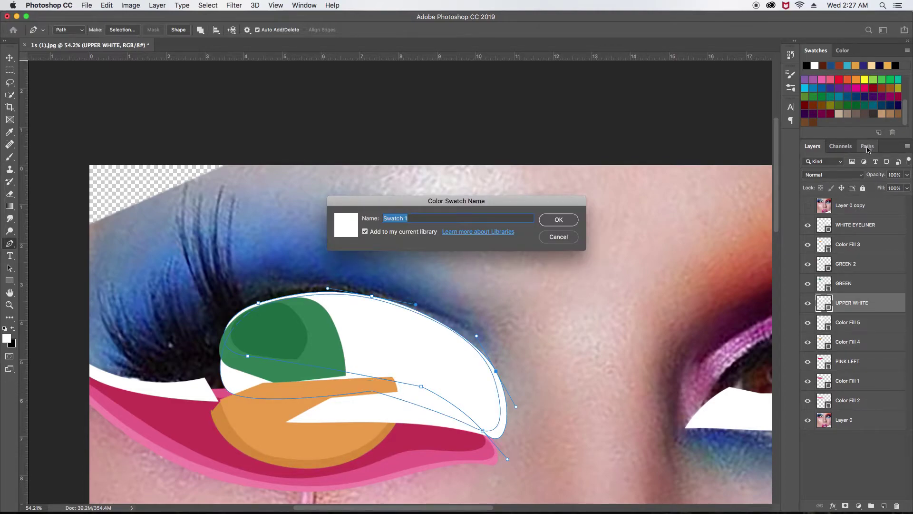
pyautogui.click(557, 236)
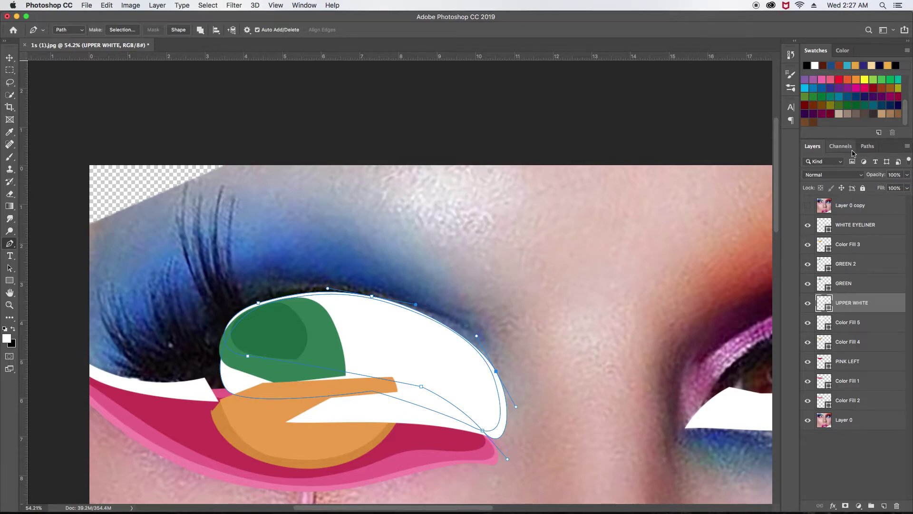
# - Bend the UPPER WHITE path out to the lid edge, deselecting the path afterwards
pyautogui.click(868, 146)
pyautogui.click(850, 203)
pyautogui.click(812, 146)
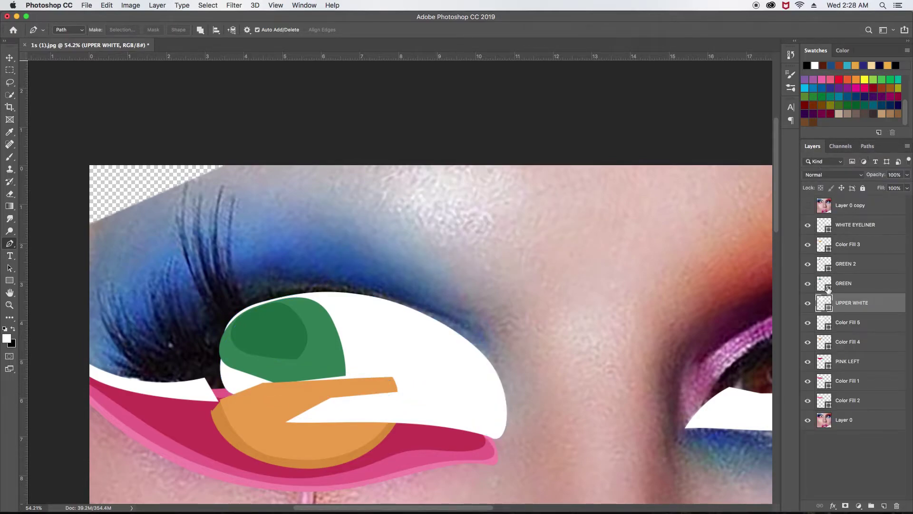
pyautogui.click(824, 327)
pyautogui.click(828, 309)
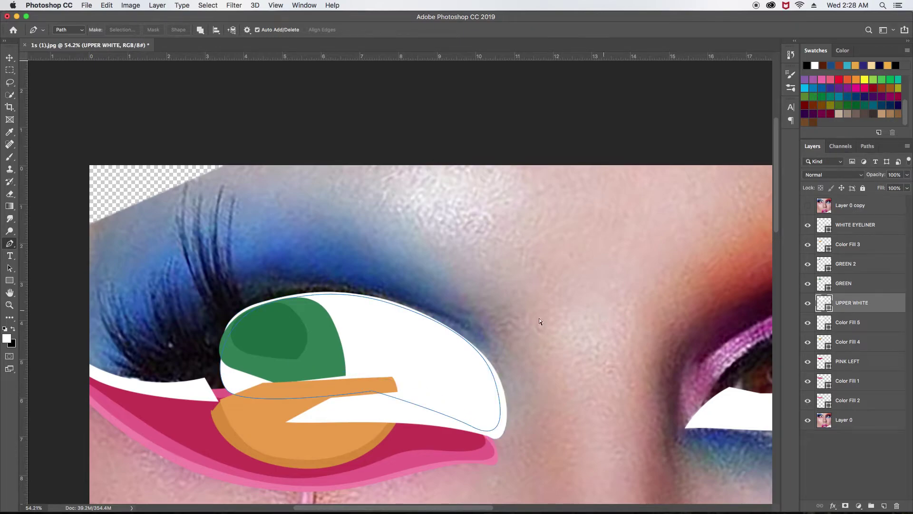
pyautogui.keyDown('ctrl'); pyautogui.click(466, 344); pyautogui.keyUp('ctrl')
pyautogui.moveTo(485, 342); pyautogui.dragTo(485, 351)
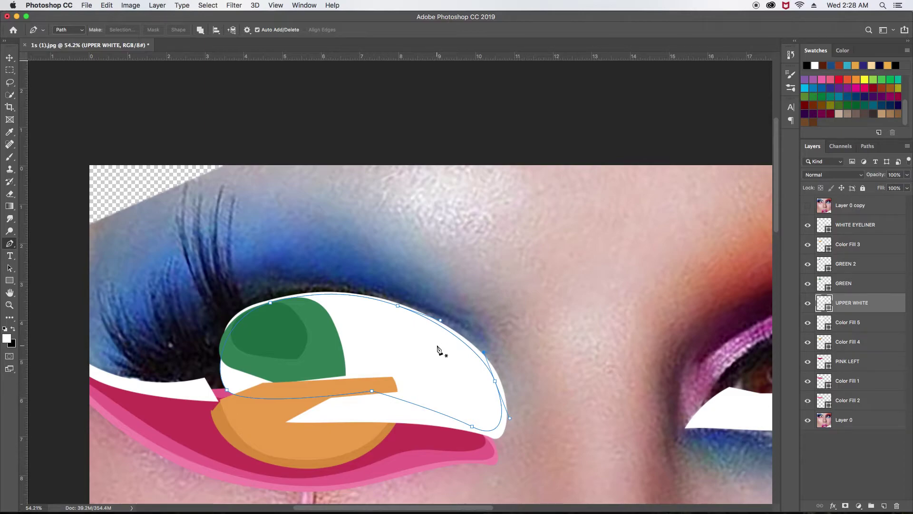
pyautogui.scroll(-1, 438, 350)
pyautogui.scroll(-1, 437, 350)
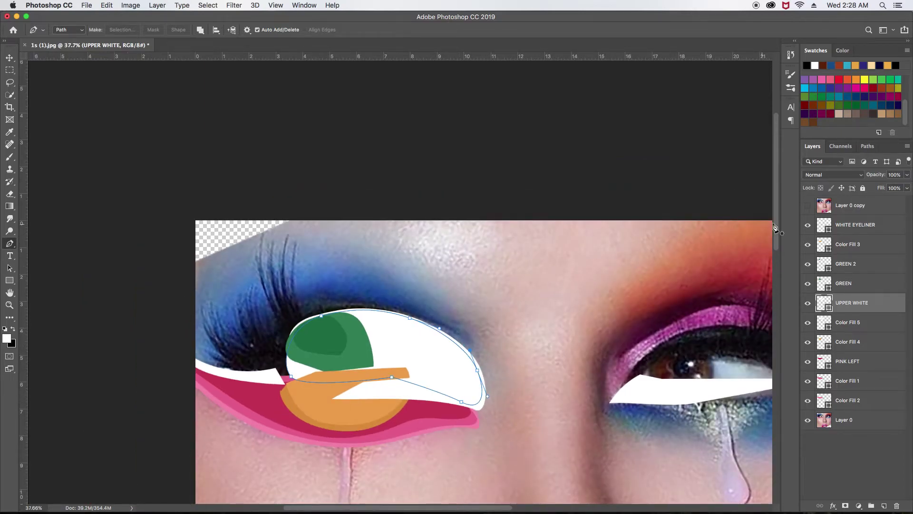
pyautogui.click(869, 146)
pyautogui.click(857, 240)
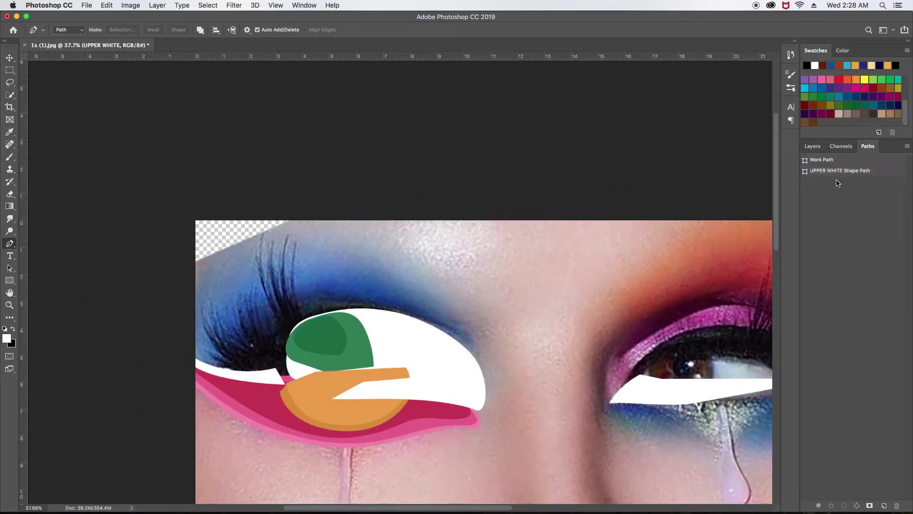
pyautogui.click(813, 146)
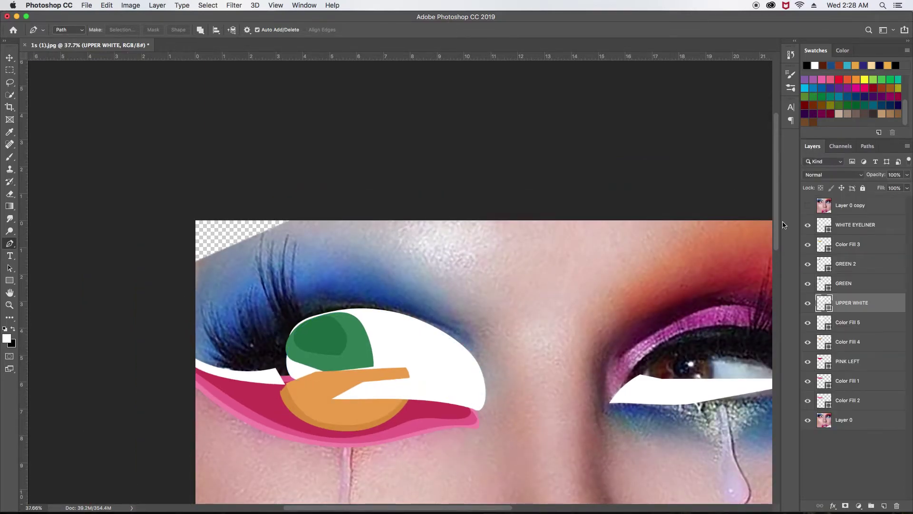
# - Review the WHITE EYELINER, Color Fill 3 and GREEN 2 layers, then add Layer 1 above GREEN 2
pyautogui.click(807, 205)
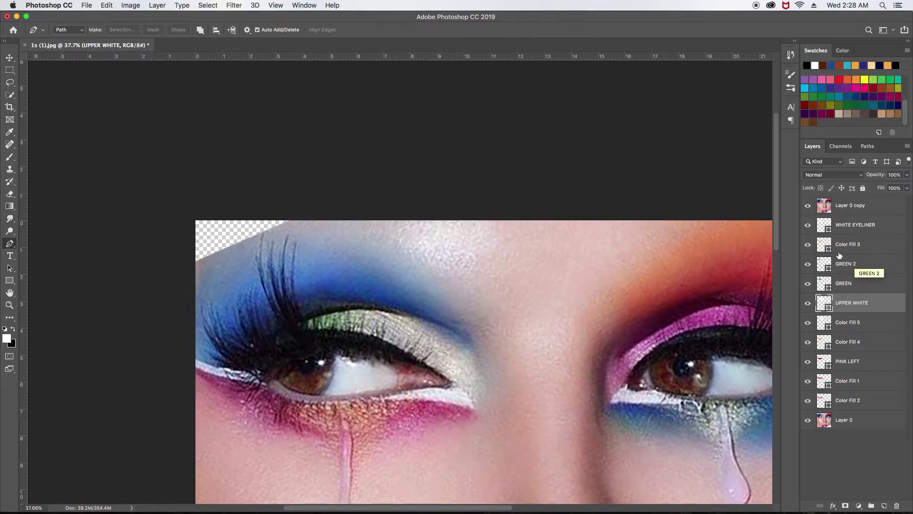
pyautogui.click(823, 245)
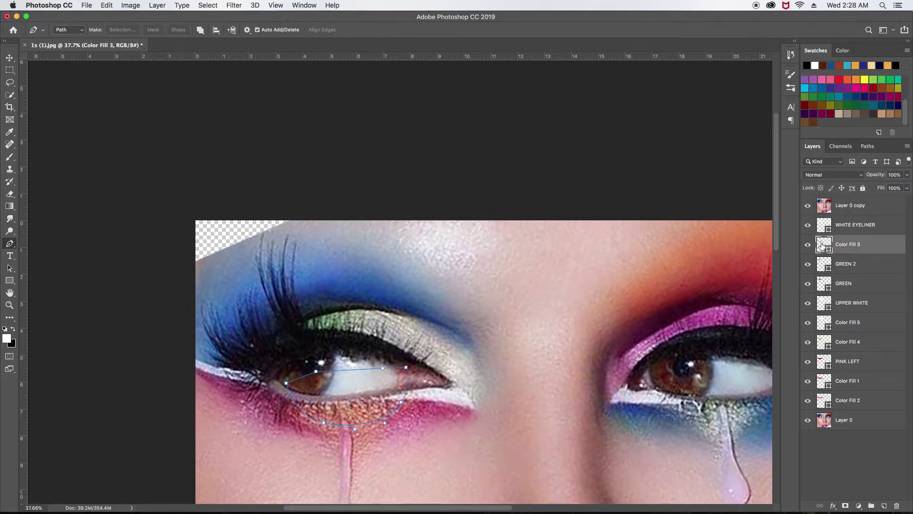
pyautogui.click(827, 231)
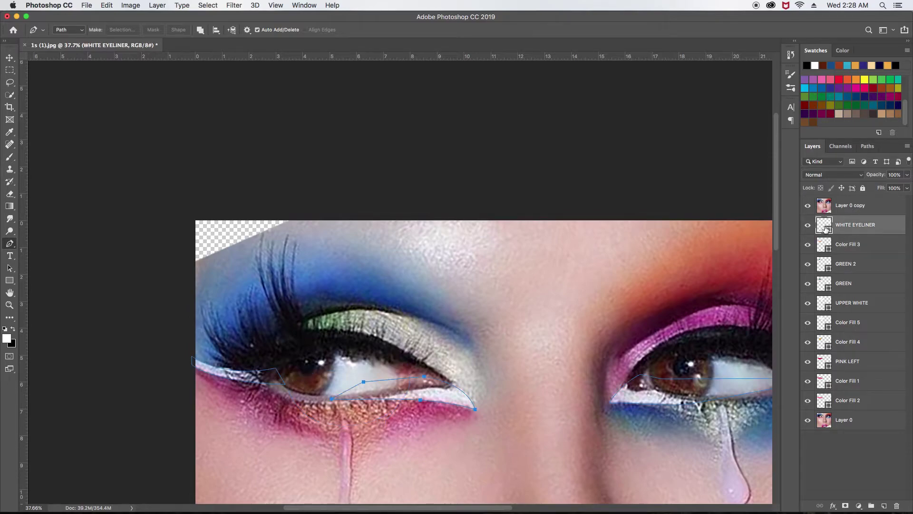
pyautogui.click(827, 245)
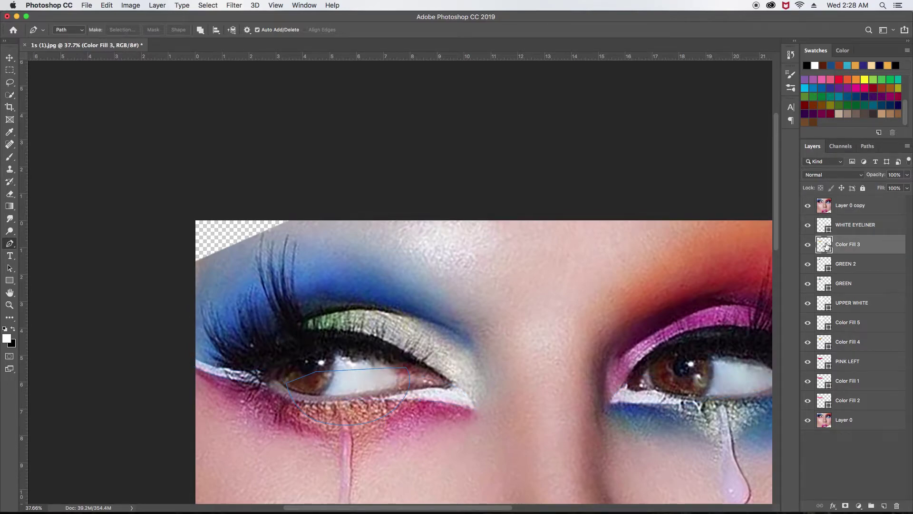
pyautogui.click(827, 264)
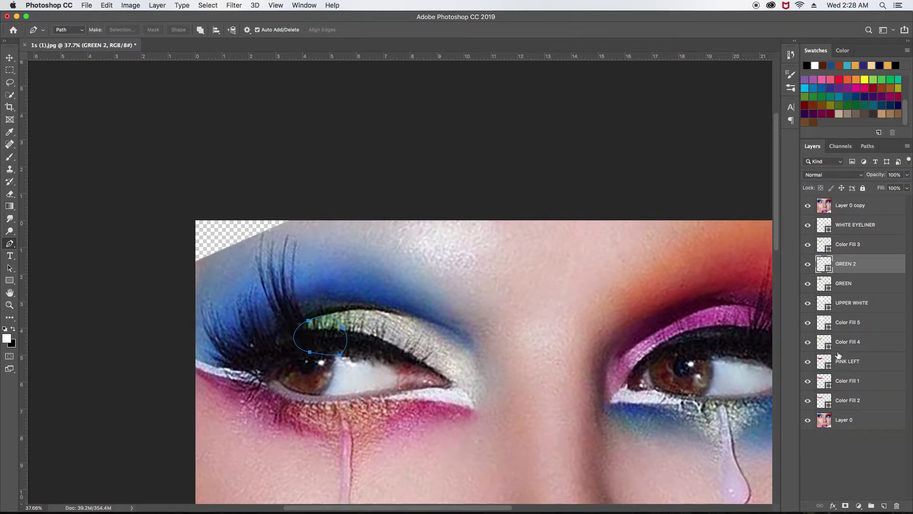
pyautogui.click(885, 506)
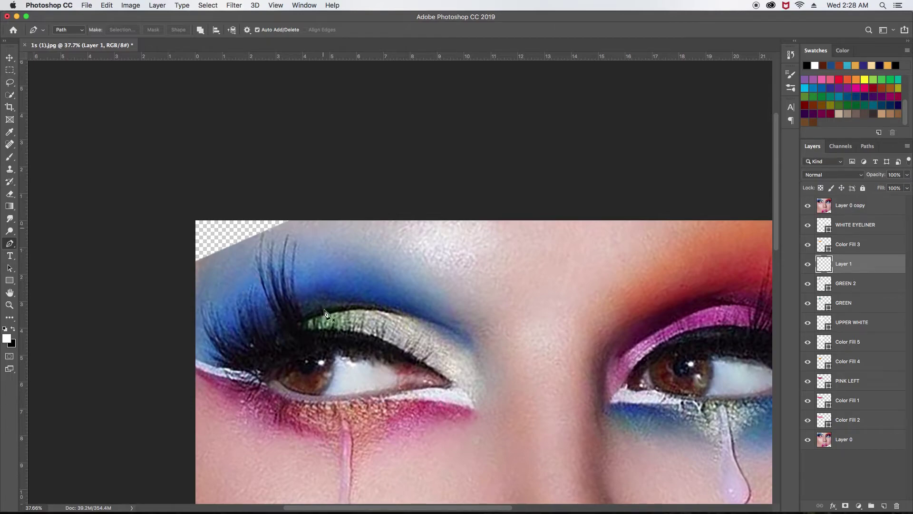
# - Start the blue eyeshadow path at the eye's outer corner, following the white eyeliner and lower lashes
pyautogui.moveTo(518, 275)
pyautogui.mouseDown()
pyautogui.moveTo(373, 274)
pyautogui.moveTo(513, 271)
pyautogui.mouseUp()
pyautogui.hotkey('ctrl', 'r')
pyautogui.scroll(2, 201, 360)
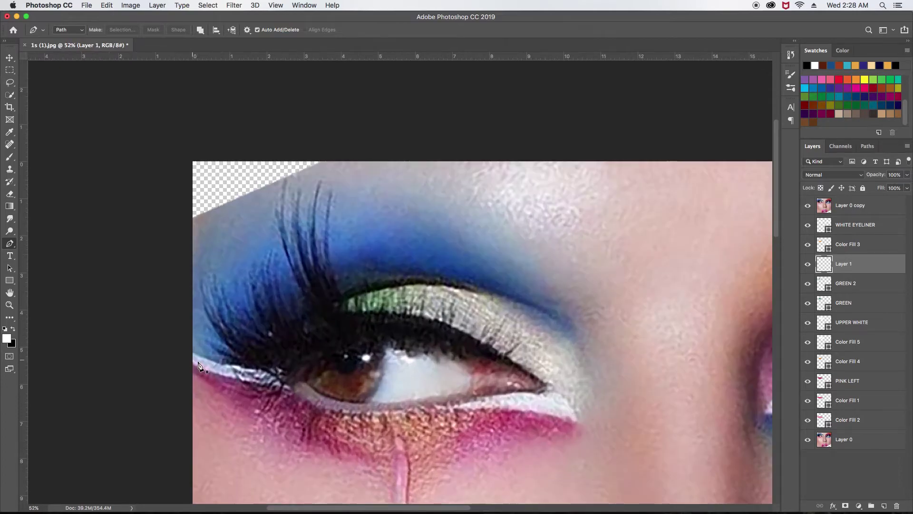
pyautogui.scroll(2, 201, 360)
pyautogui.click(178, 346)
pyautogui.moveTo(234, 370); pyautogui.dragTo(283, 386)
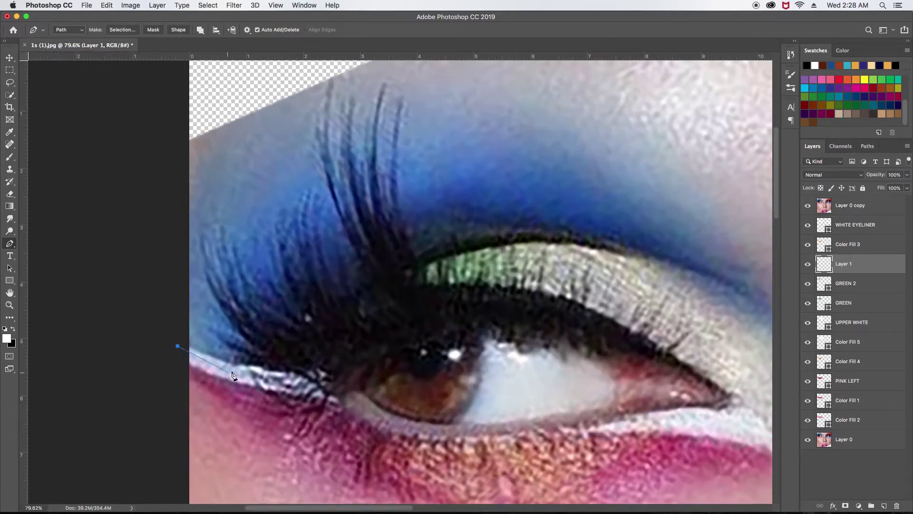
pyautogui.click(278, 386)
pyautogui.click(391, 396)
pyautogui.moveTo(537, 360); pyautogui.dragTo(376, 342)
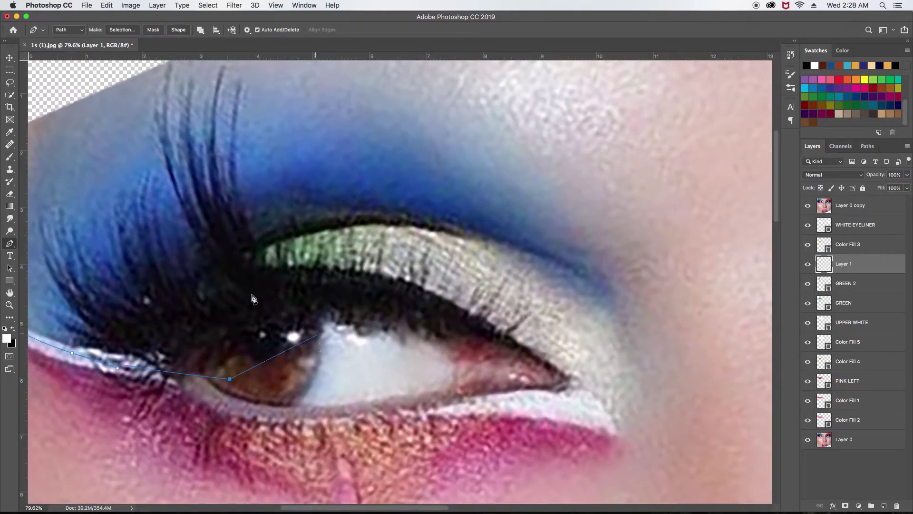
pyautogui.click(254, 304)
pyautogui.moveTo(251, 248)
pyautogui.mouseDown()
pyautogui.moveTo(293, 228)
pyautogui.moveTo(246, 248)
pyautogui.mouseUp()
# - Extend the eyeshadow path along the green lid toward the shadow's outer end
pyautogui.moveTo(266, 296); pyautogui.dragTo(423, 310)
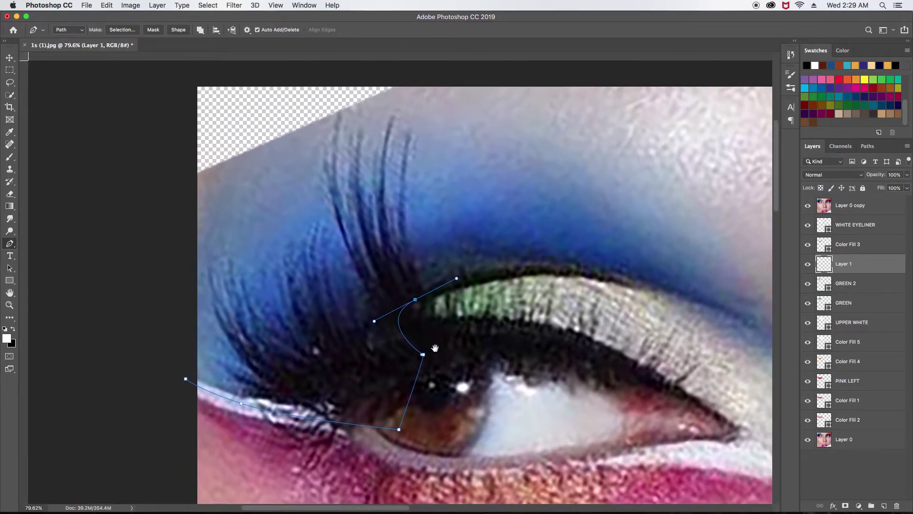
pyautogui.moveTo(422, 309); pyautogui.dragTo(421, 369)
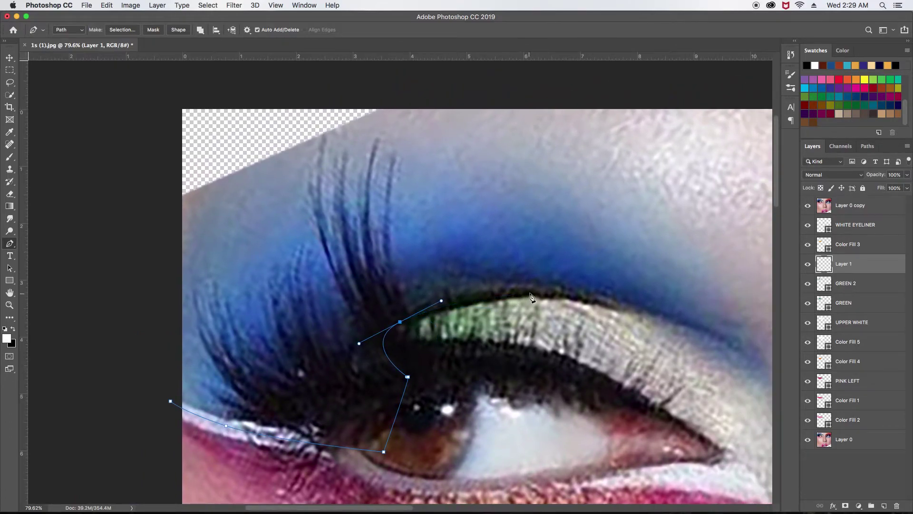
pyautogui.moveTo(535, 292); pyautogui.dragTo(580, 296)
pyautogui.moveTo(648, 320)
pyautogui.mouseDown()
pyautogui.moveTo(450, 280)
pyautogui.moveTo(520, 315)
pyautogui.mouseUp()
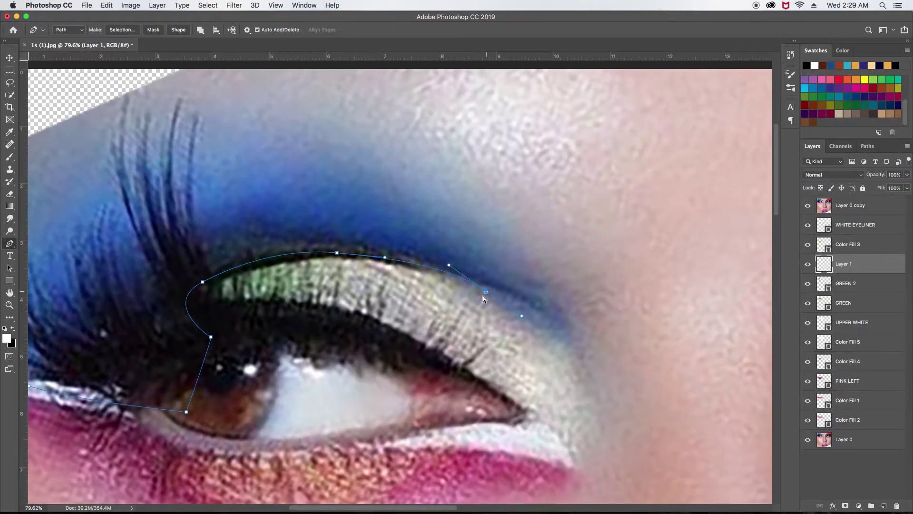
pyautogui.moveTo(487, 295)
pyautogui.mouseDown()
pyautogui.moveTo(477, 305)
pyautogui.moveTo(480, 296)
pyautogui.mouseUp()
pyautogui.hotkey('ctrl', 'z')
pyautogui.scroll(-3, 569, 349)
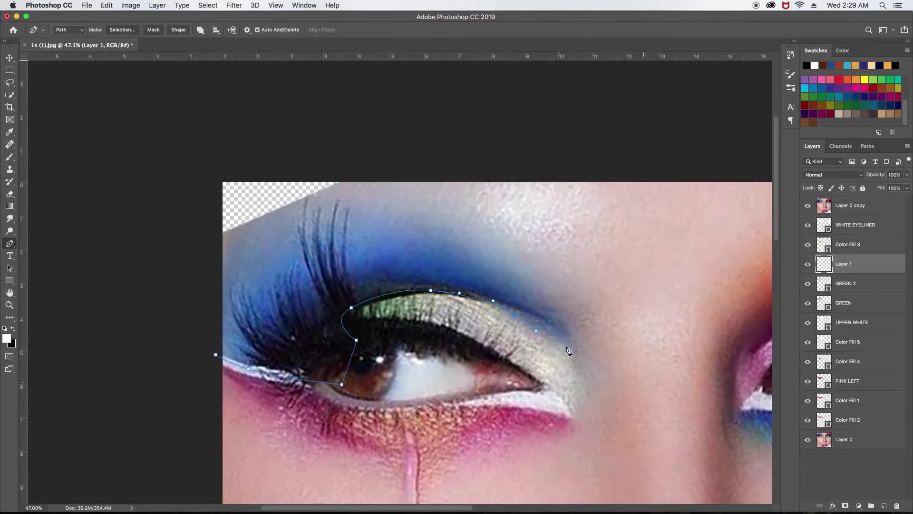
pyautogui.moveTo(568, 342)
pyautogui.mouseDown()
pyautogui.moveTo(580, 370)
pyautogui.moveTo(576, 345)
pyautogui.mouseUp()
pyautogui.scroll(2, 504, 260)
pyautogui.hscroll(-1, 503, 260)
# - Arc the path over the top of the blue shadow and back to its far left edge
pyautogui.moveTo(458, 253); pyautogui.dragTo(360, 218)
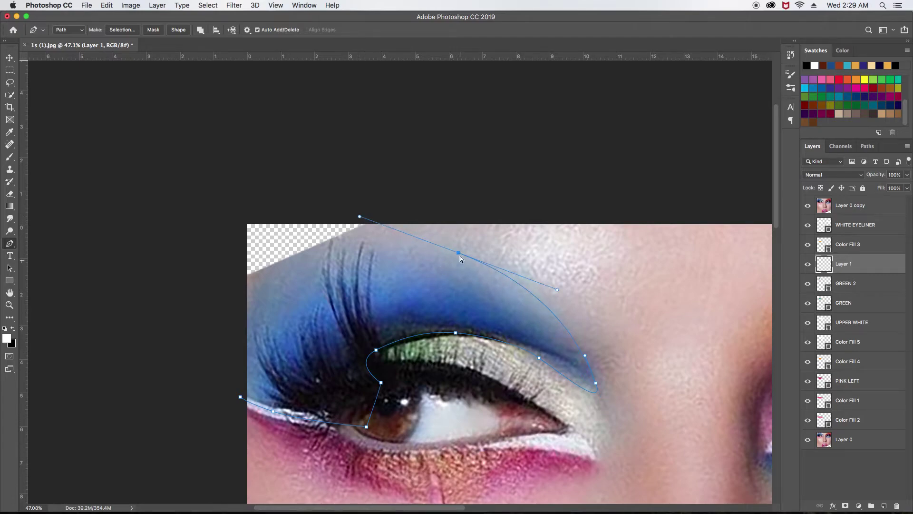
pyautogui.moveTo(458, 253); pyautogui.dragTo(451, 241)
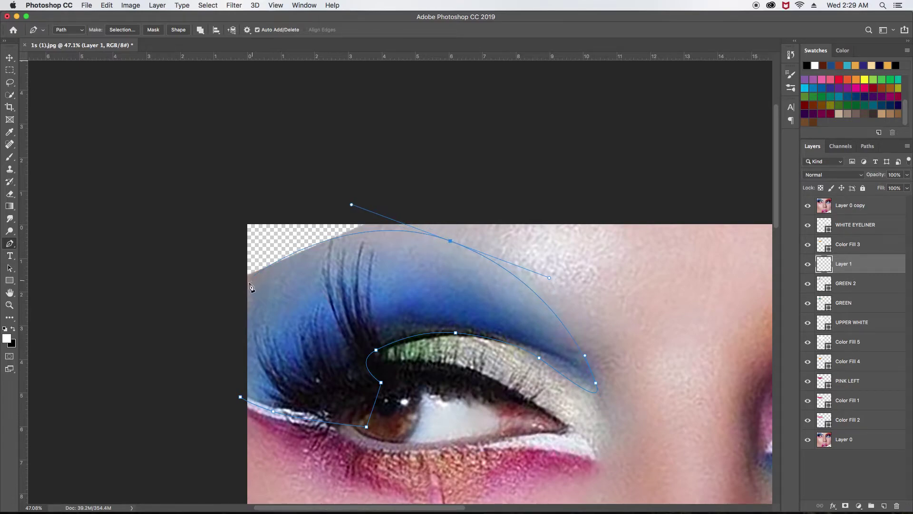
pyautogui.moveTo(244, 288); pyautogui.dragTo(211, 357)
pyautogui.scroll(-5, 428, 296)
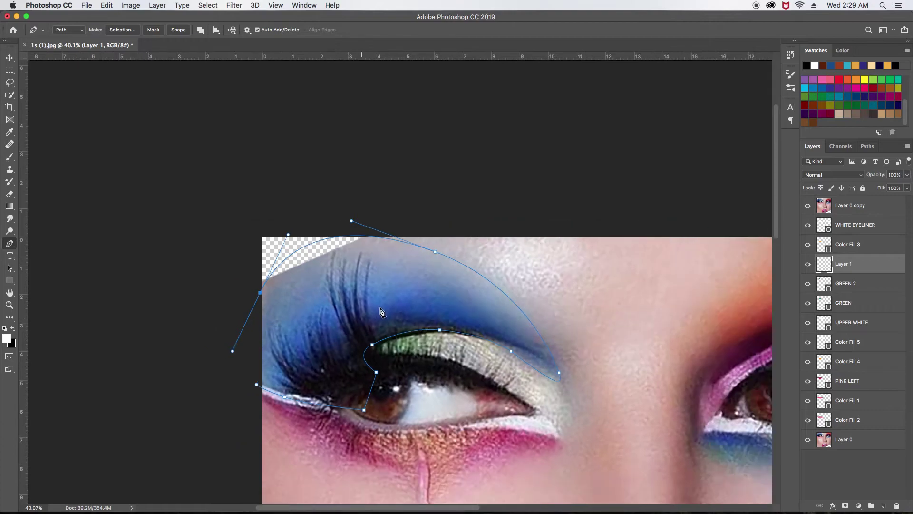
pyautogui.moveTo(396, 295); pyautogui.dragTo(389, 178)
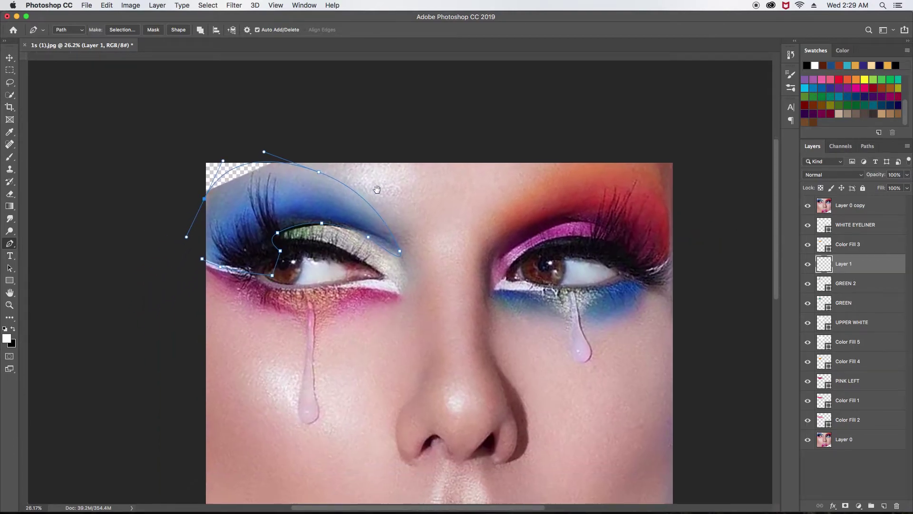
pyautogui.hotkey('ctrl', 'r')
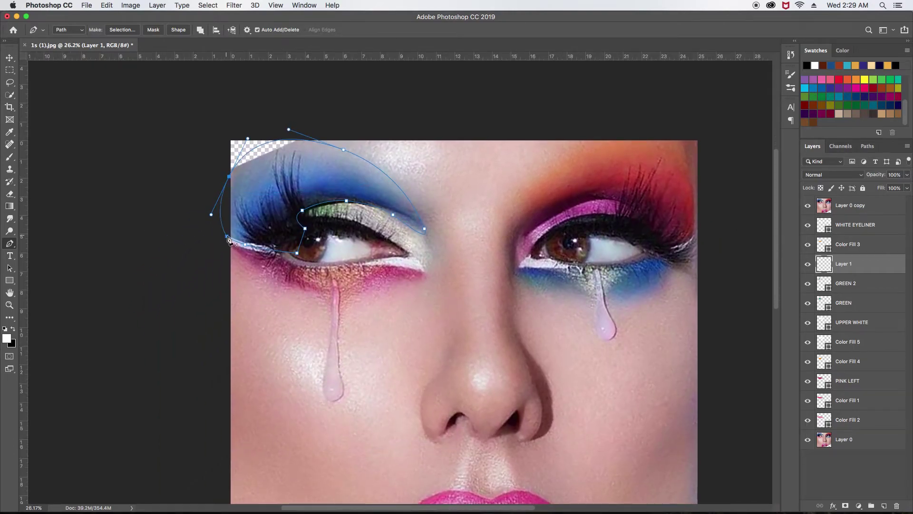
pyautogui.scroll(2, 251, 244)
pyautogui.scroll(2, 250, 244)
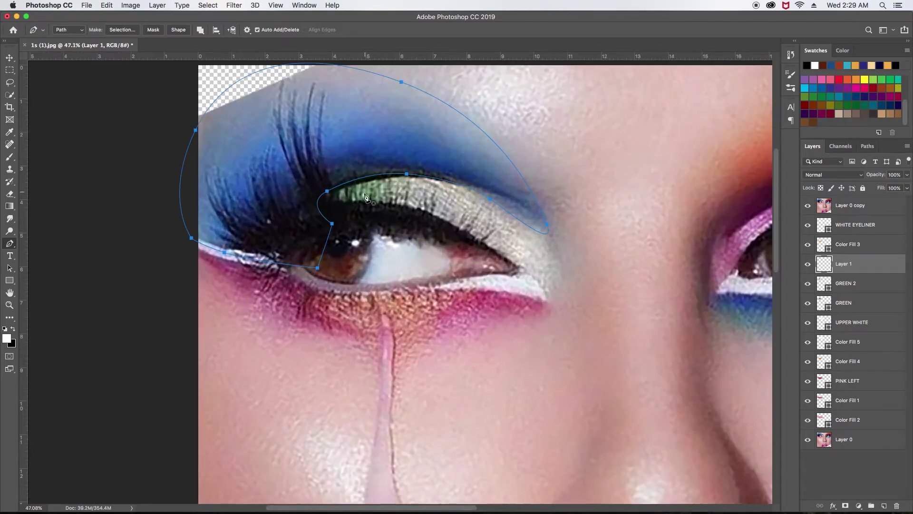
pyautogui.scroll(1, 363, 195)
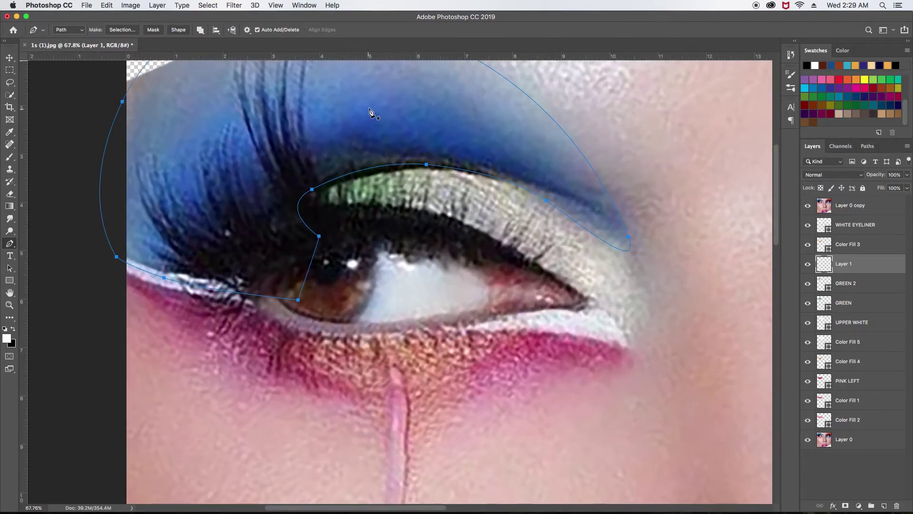
pyautogui.click(159, 5)
pyautogui.moveTo(176, 124)
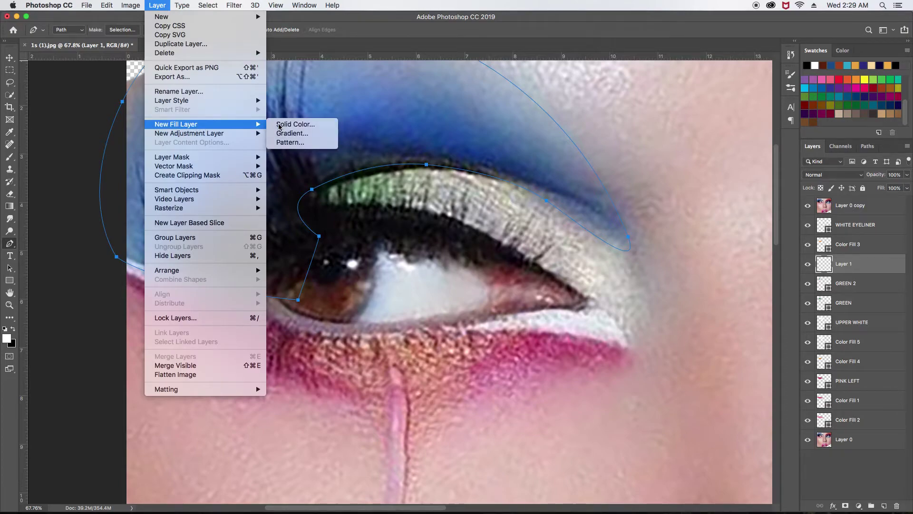
# - Fill the eyeshadow path with a solid colour layer named BLUE in light blue #74a5dd
pyautogui.click(291, 124)
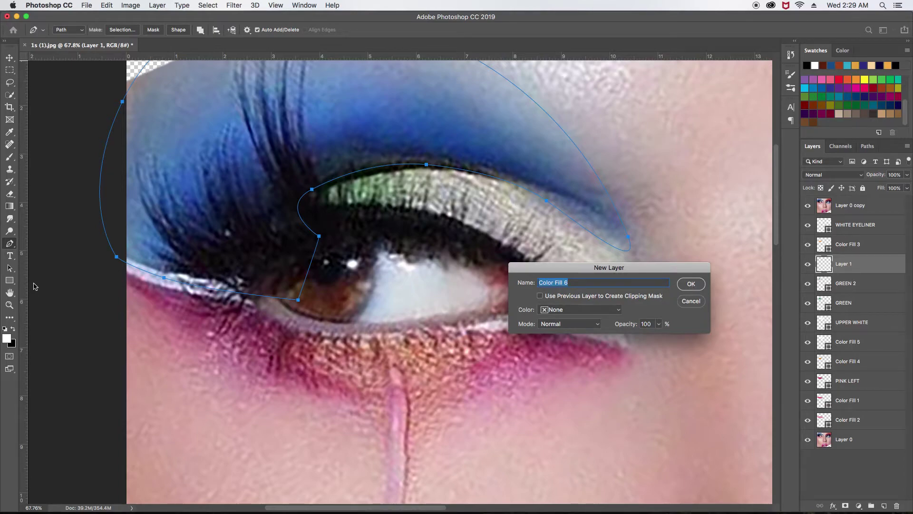
pyautogui.write('BLUE')
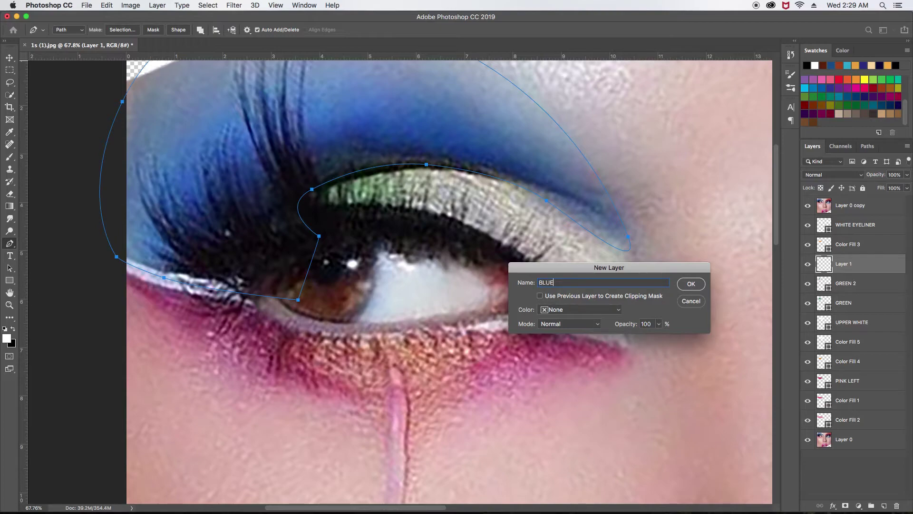
pyautogui.press('Return')
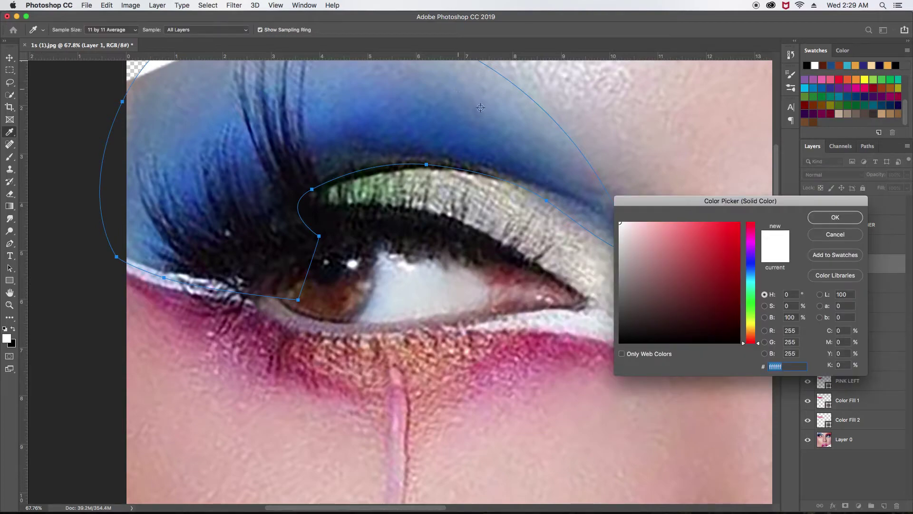
pyautogui.click(547, 119)
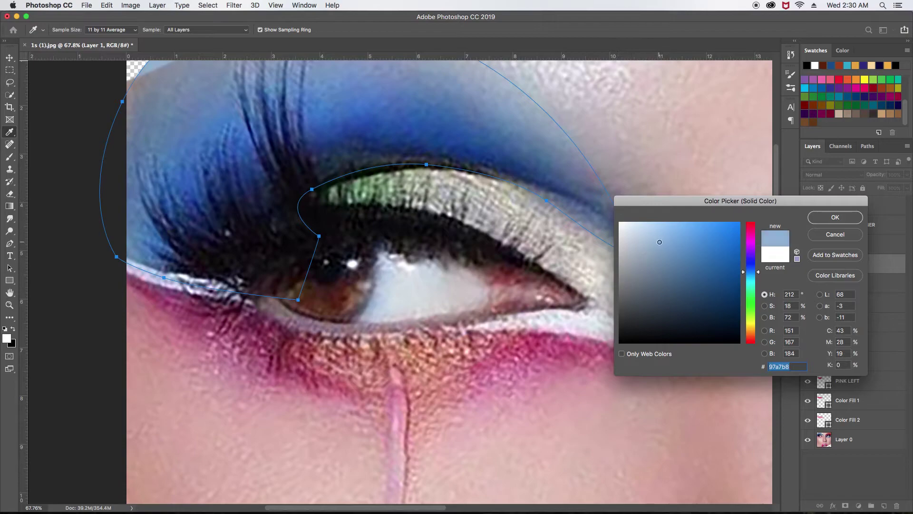
pyautogui.click(659, 242)
pyautogui.moveTo(665, 239); pyautogui.dragTo(677, 238)
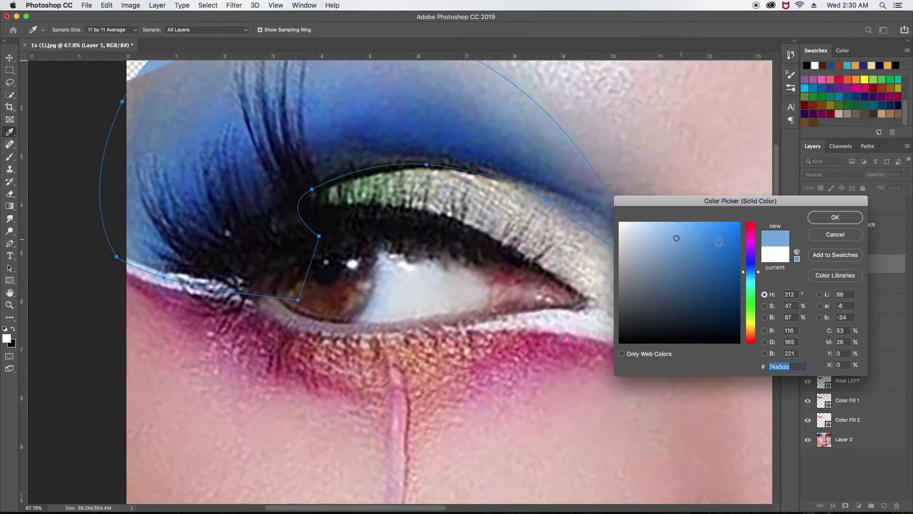
pyautogui.click(830, 235)
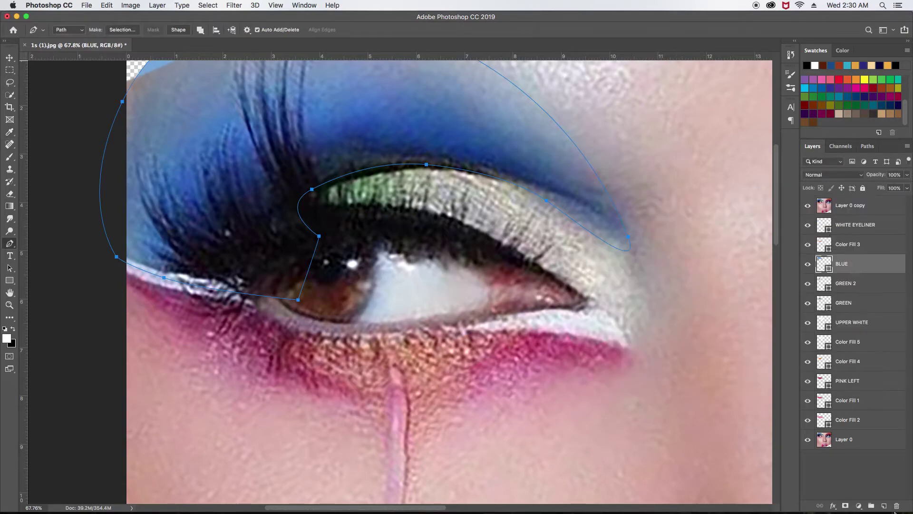
# - Add an empty layer above BLUE and deselect the work path
pyautogui.click(884, 505)
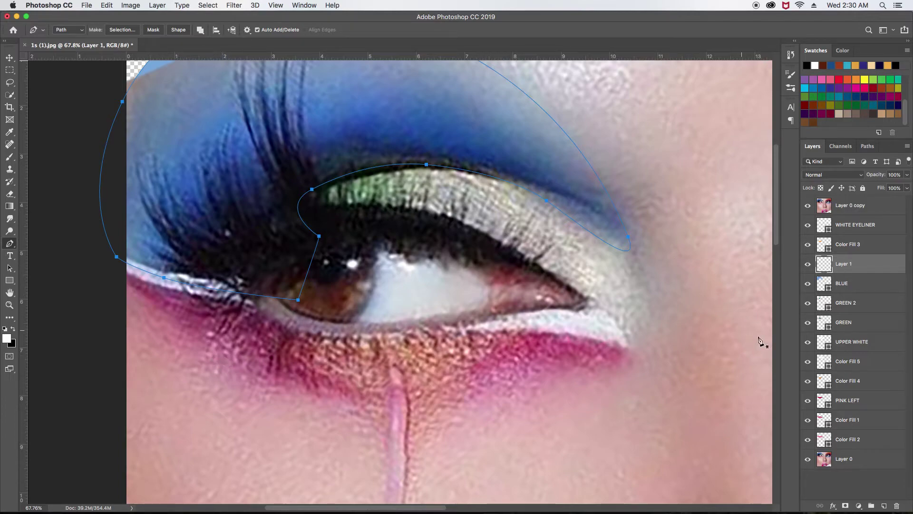
pyautogui.click(867, 146)
pyautogui.click(838, 200)
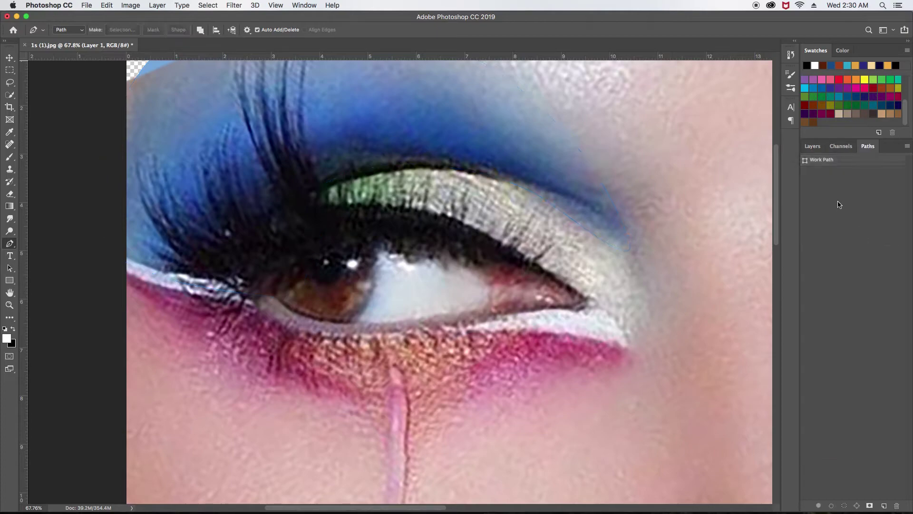
pyautogui.click(812, 146)
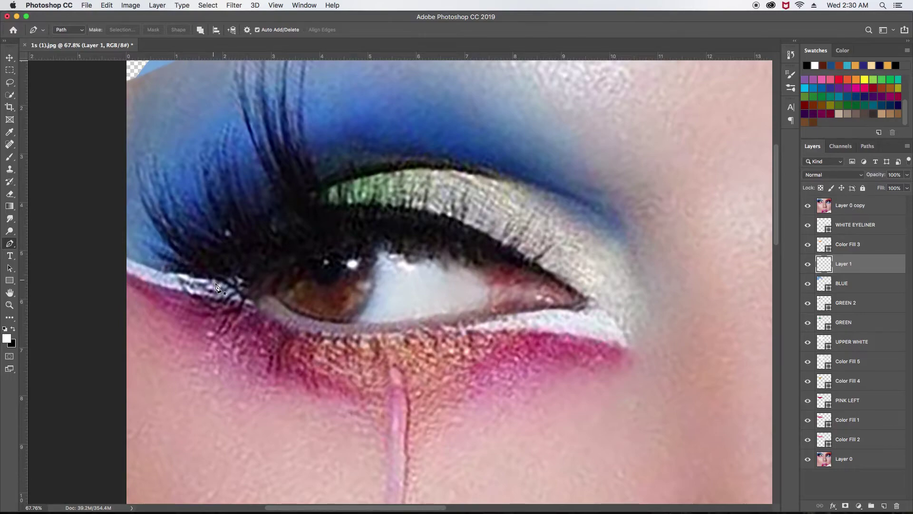
# - Outline the blue eyeshadow along the lower lash line and up its outer edge with the Pen tool
pyautogui.click(286, 297)
pyautogui.click(245, 295)
pyautogui.click(143, 271)
pyautogui.moveTo(191, 282); pyautogui.dragTo(177, 287)
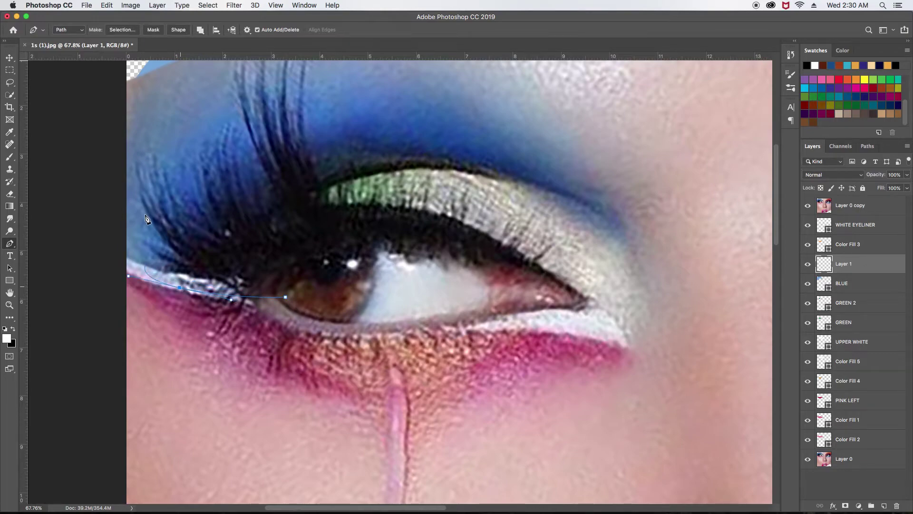
pyautogui.moveTo(173, 169); pyautogui.dragTo(218, 249)
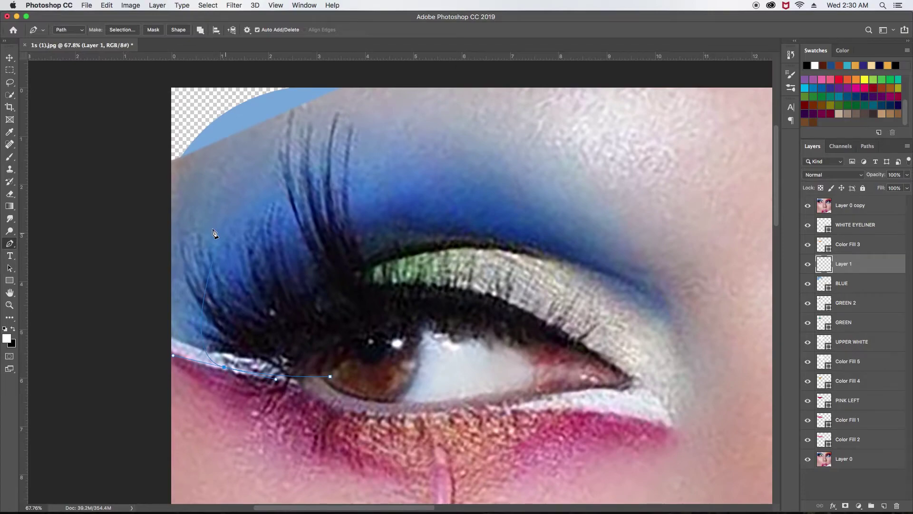
pyautogui.moveTo(293, 156); pyautogui.dragTo(207, 309)
pyautogui.moveTo(173, 356); pyautogui.dragTo(130, 348)
# - Continue the outline across the top of the blue shadow and close it beside the inner eye
pyautogui.moveTo(356, 183); pyautogui.dragTo(249, 210)
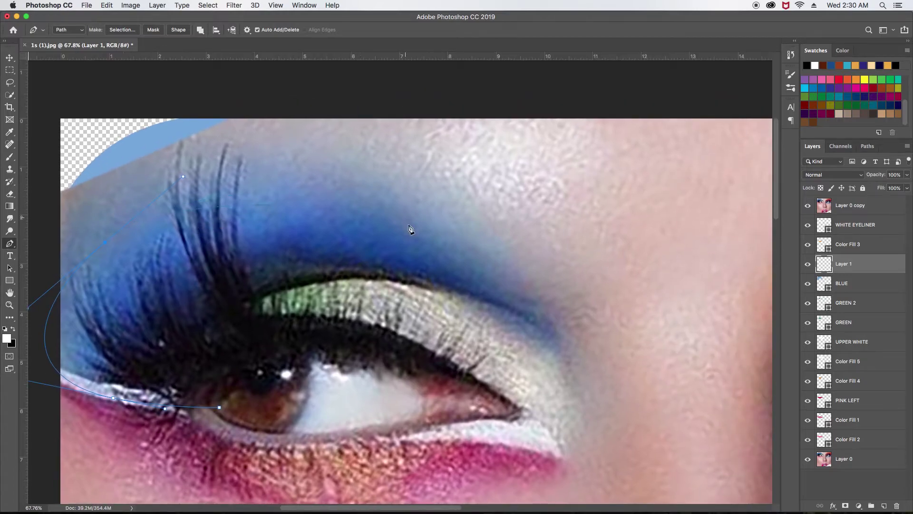
pyautogui.moveTo(409, 218)
pyautogui.mouseDown()
pyautogui.moveTo(460, 247)
pyautogui.moveTo(413, 222)
pyautogui.mouseUp()
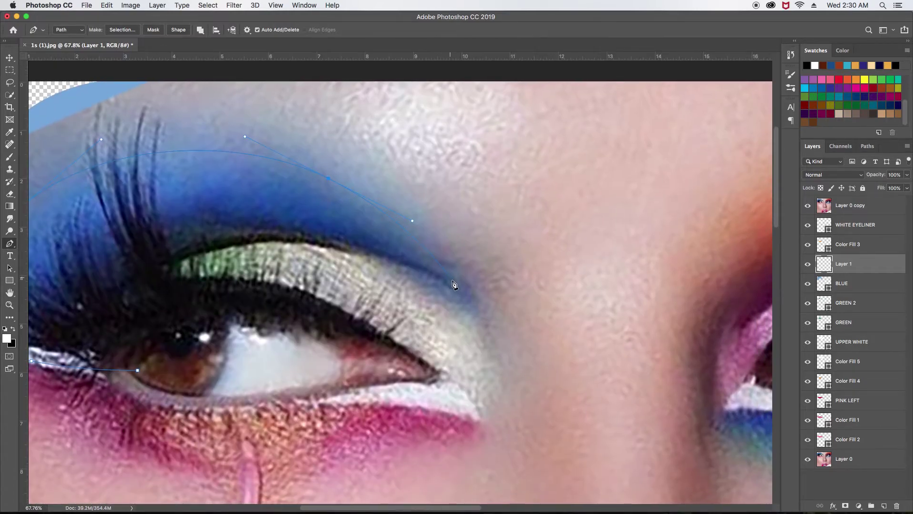
pyautogui.moveTo(457, 284)
pyautogui.mouseDown()
pyautogui.moveTo(471, 303)
pyautogui.moveTo(418, 275)
pyautogui.mouseUp()
pyautogui.hscroll(-5, 397, 264)
pyautogui.scroll(1, 398, 264)
pyautogui.moveTo(387, 249)
pyautogui.mouseDown()
pyautogui.moveTo(355, 245)
pyautogui.moveTo(320, 256)
pyautogui.mouseUp()
pyautogui.hscroll(-5, 356, 246)
pyautogui.scroll(-1, 356, 247)
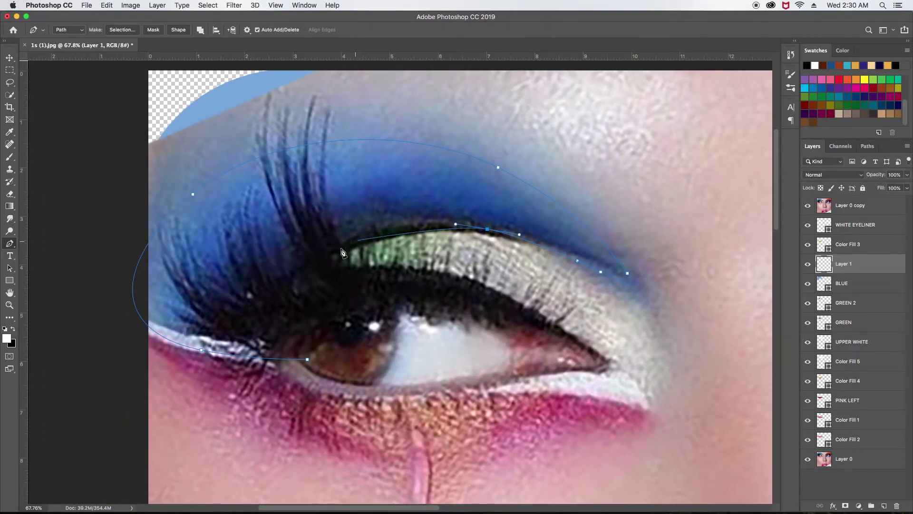
pyautogui.moveTo(317, 309); pyautogui.dragTo(320, 323)
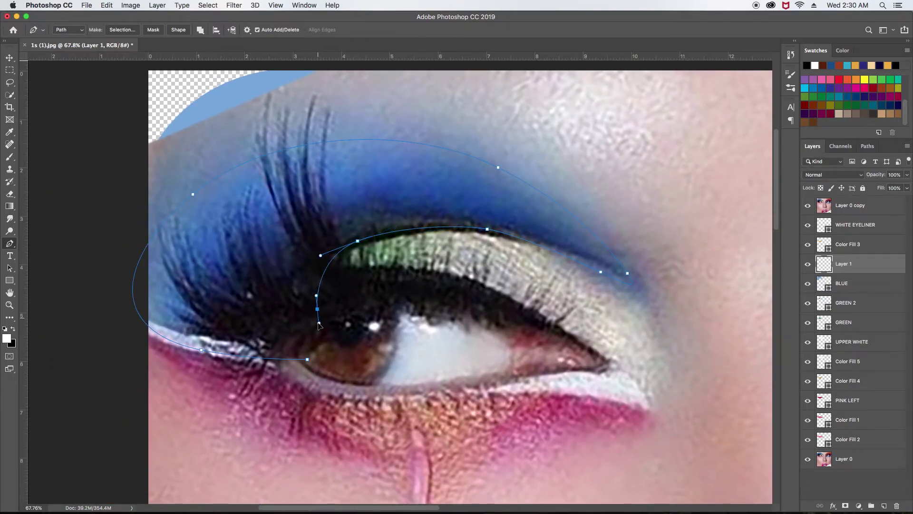
pyautogui.click(308, 357)
# - Fill the traced shape with a solid colour layer of sampled blue 416bad, then add an empty layer
pyautogui.click(156, 7)
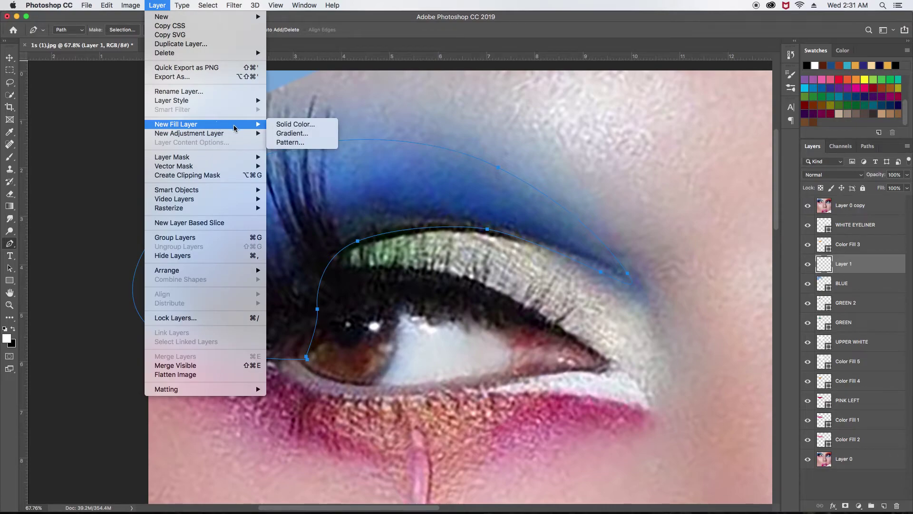
pyautogui.click(280, 126)
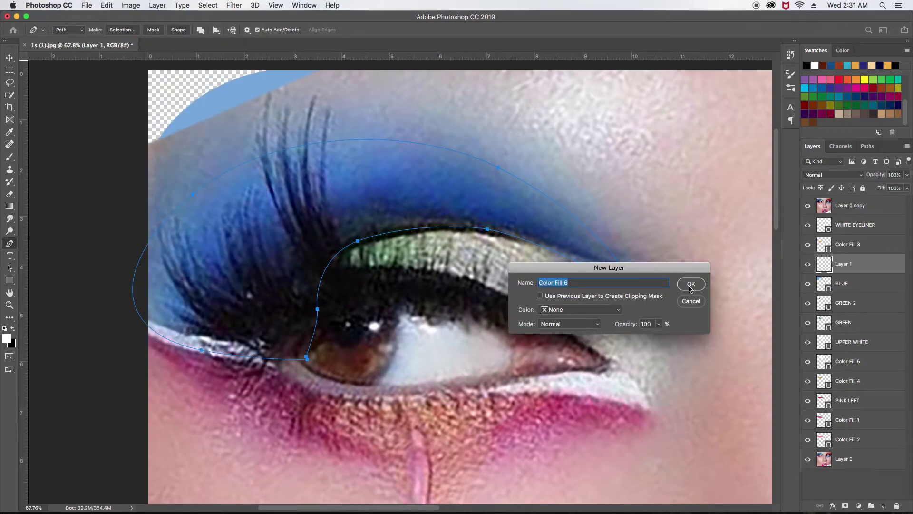
pyautogui.click(691, 284)
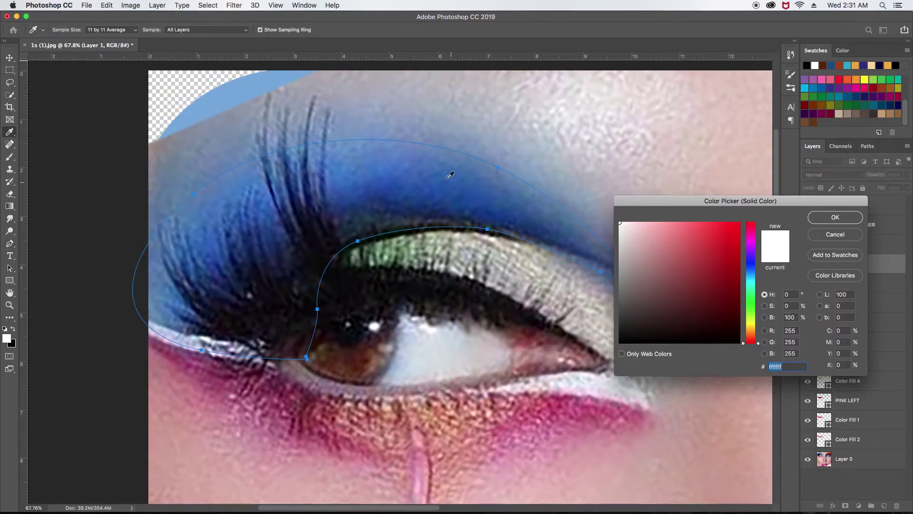
pyautogui.click(460, 166)
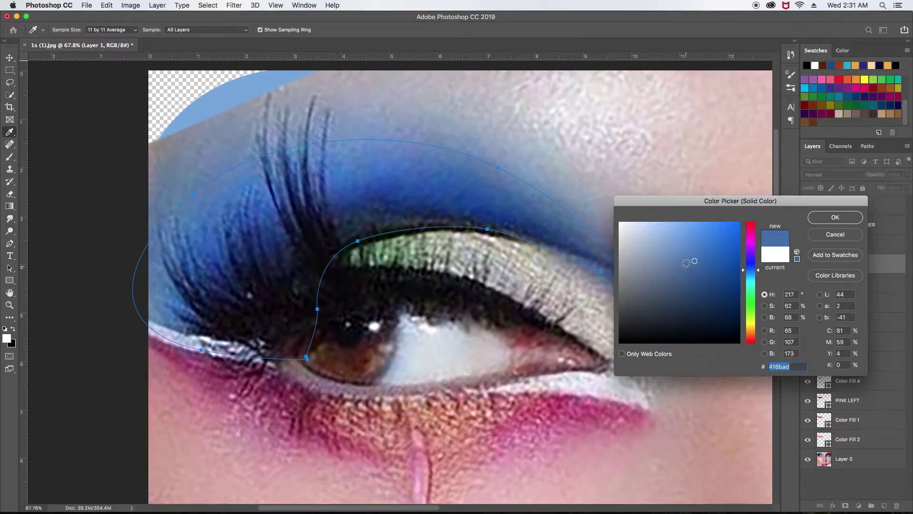
pyautogui.click(840, 219)
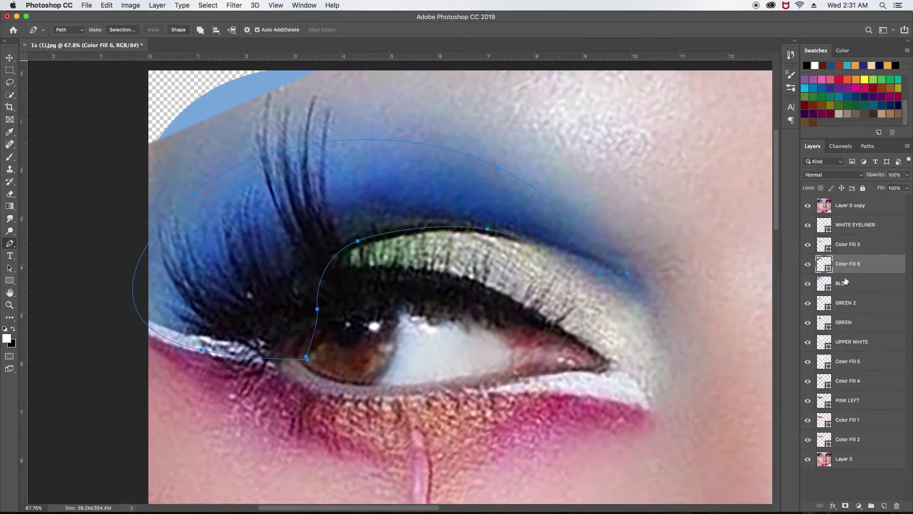
pyautogui.click(885, 507)
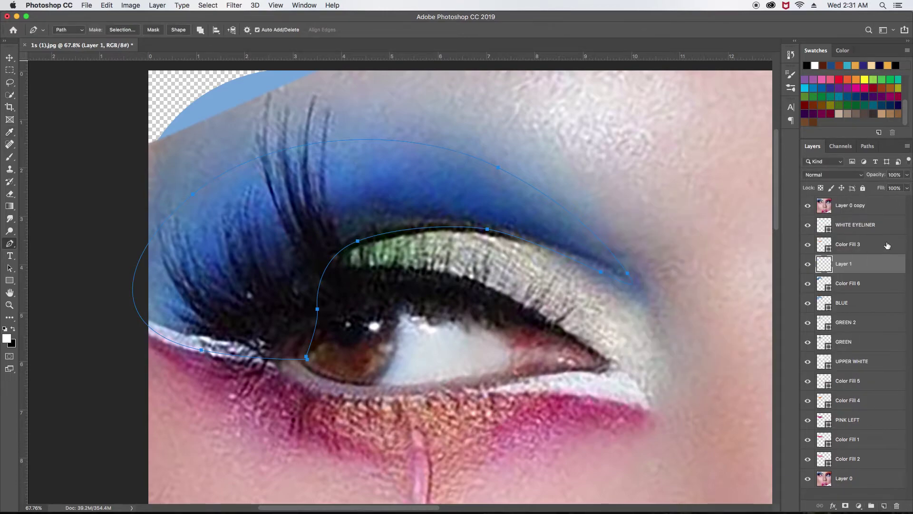
pyautogui.click(868, 146)
pyautogui.click(809, 147)
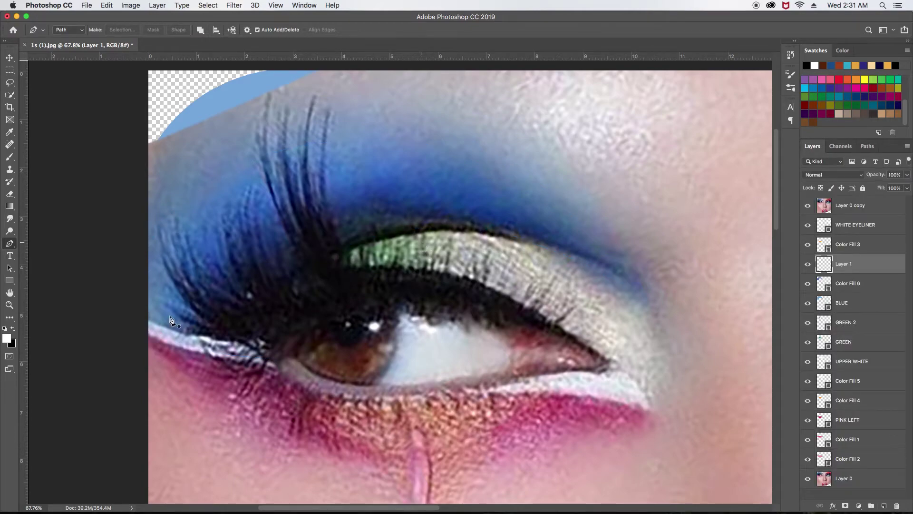
# - Outline the deep blue crease from the lower lash line, up the outer edge and across its top
pyautogui.click(310, 357)
pyautogui.click(249, 355)
pyautogui.click(216, 348)
pyautogui.click(185, 341)
pyautogui.moveTo(199, 264); pyautogui.dragTo(242, 210)
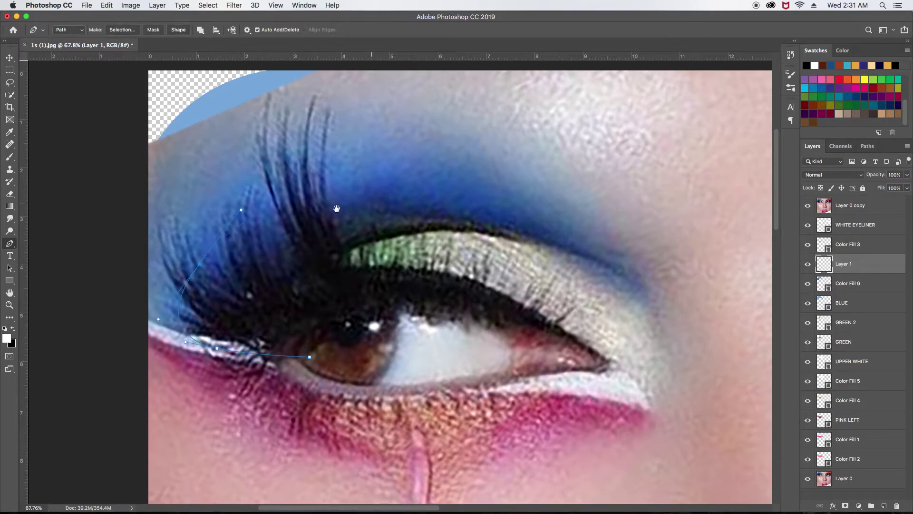
pyautogui.moveTo(337, 208); pyautogui.dragTo(273, 224)
pyautogui.moveTo(373, 209); pyautogui.dragTo(476, 235)
# - Bring the crease outline down to the inner corner and close it
pyautogui.hscroll(5, 475, 235)
pyautogui.scroll(-2, 475, 235)
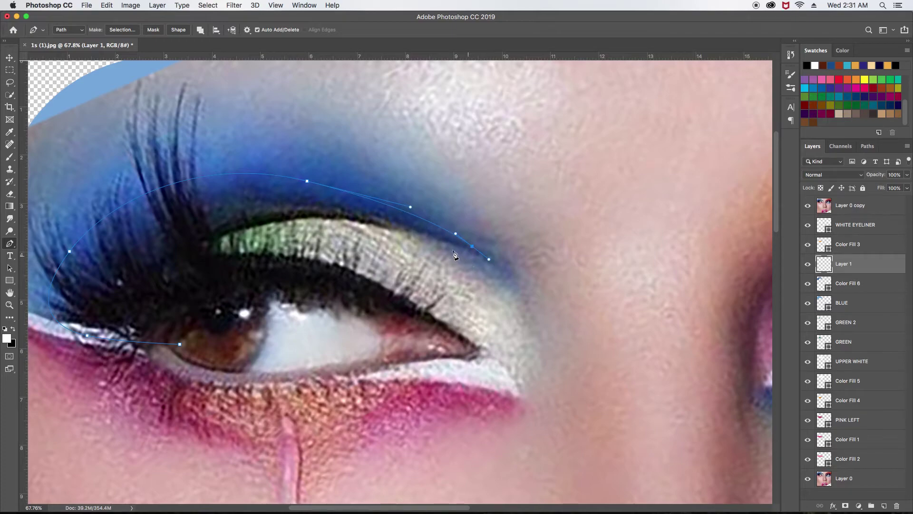
pyautogui.moveTo(325, 210)
pyautogui.mouseDown()
pyautogui.moveTo(407, 227)
pyautogui.moveTo(314, 236)
pyautogui.mouseUp()
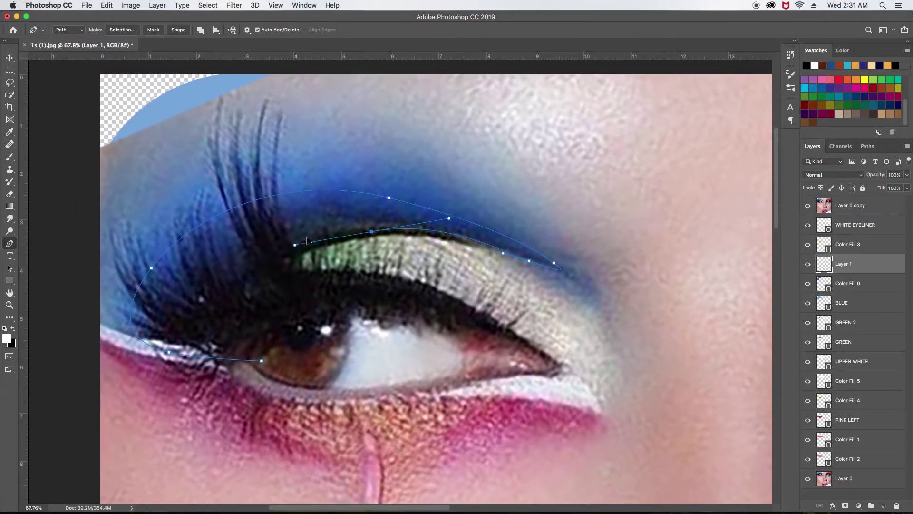
pyautogui.moveTo(265, 274); pyautogui.dragTo(258, 290)
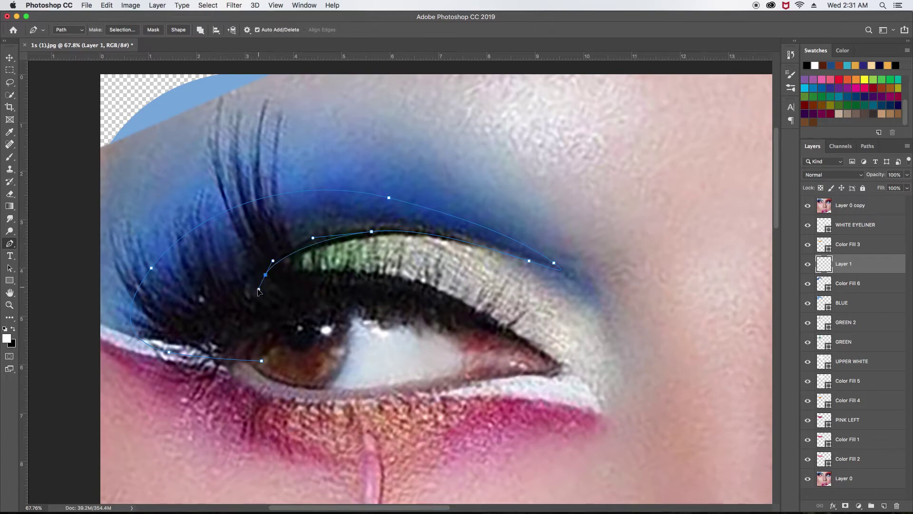
pyautogui.click(285, 324)
pyautogui.click(261, 361)
# - Fill the crease outline with a solid dark blue 143172 Color Fill 7 layer
pyautogui.click(163, 4)
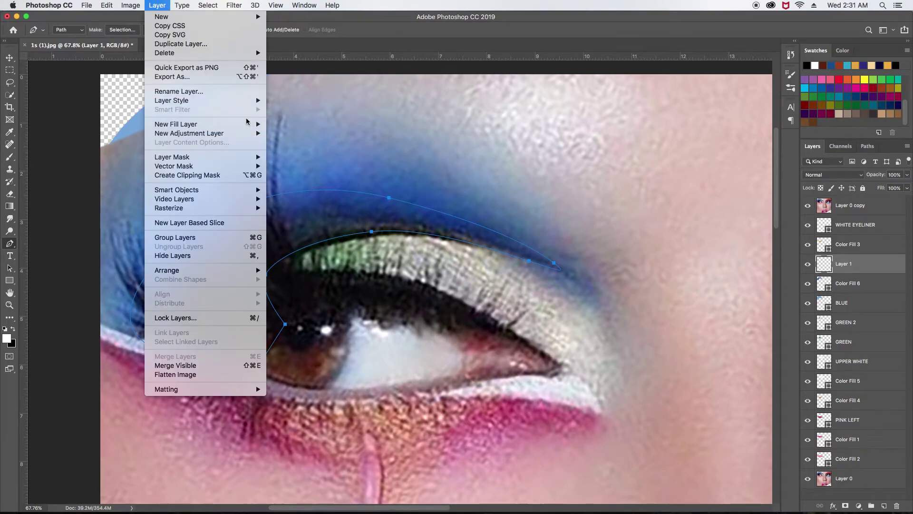
pyautogui.click(286, 124)
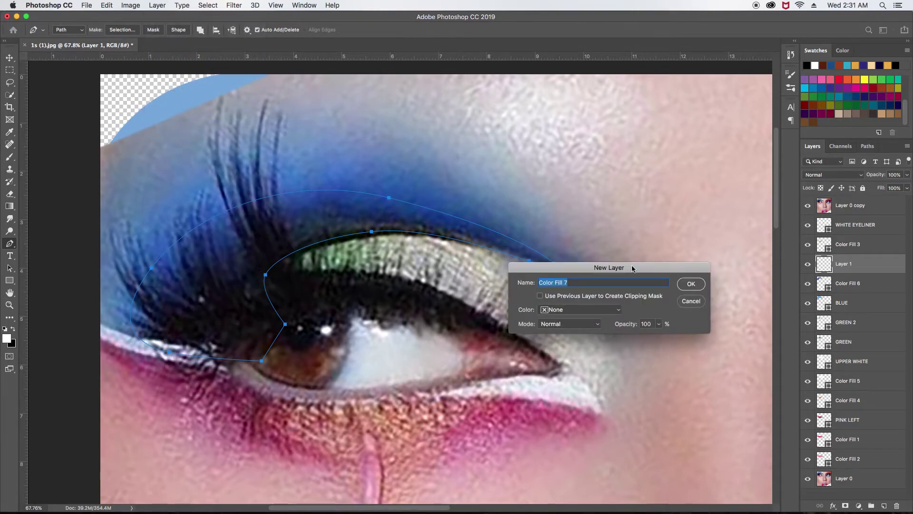
pyautogui.click(684, 288)
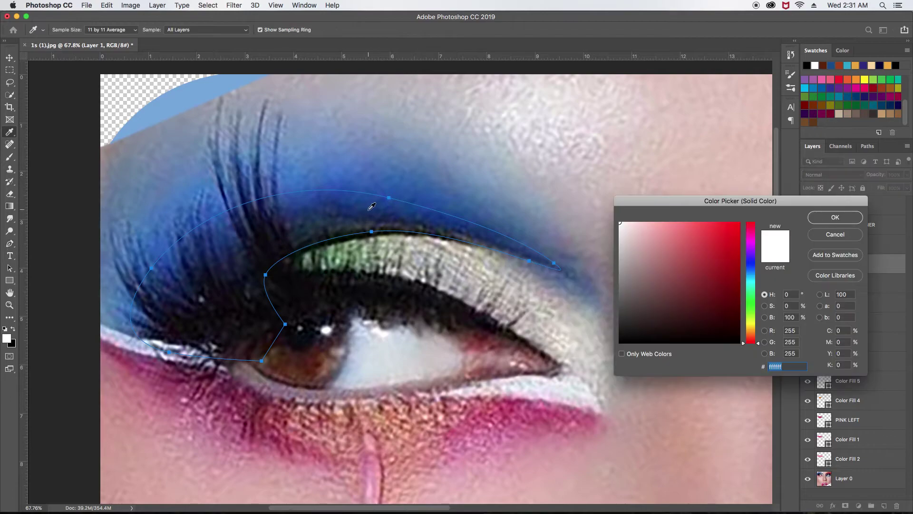
pyautogui.click(373, 205)
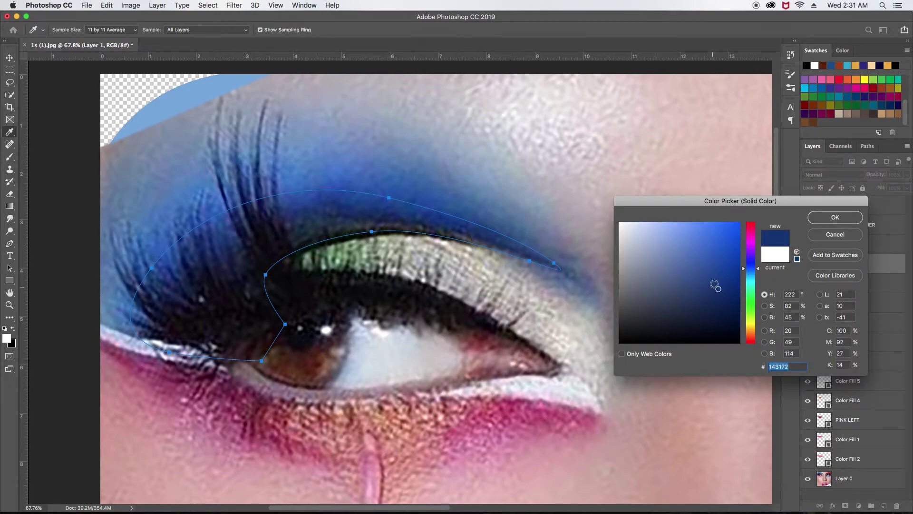
pyautogui.click(820, 220)
pyautogui.scroll(-1, 496, 289)
pyautogui.scroll(-3, 497, 289)
pyautogui.moveTo(583, 278); pyautogui.dragTo(395, 253)
pyautogui.hotkey('ctrl', 'r')
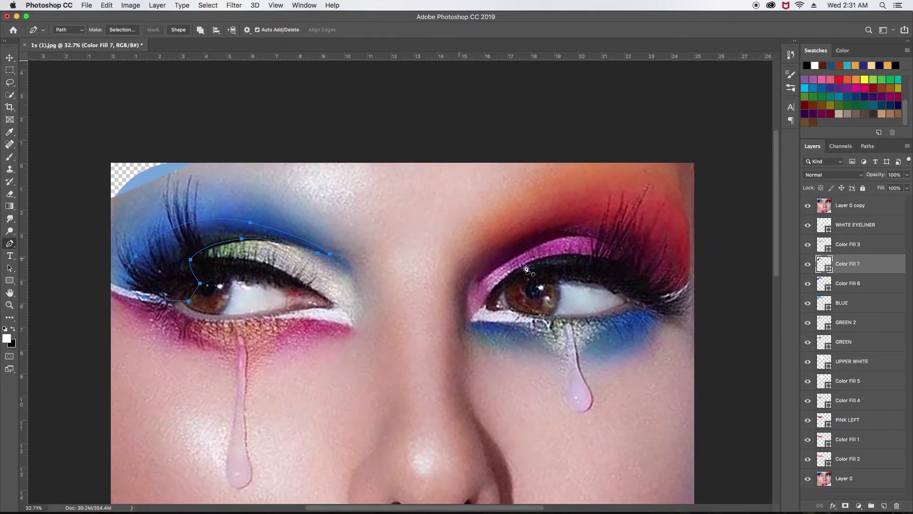
# - Deselect the work path and briefly hide the photo layer to preview the fill shapes
pyautogui.click(867, 146)
pyautogui.click(855, 217)
pyautogui.click(812, 146)
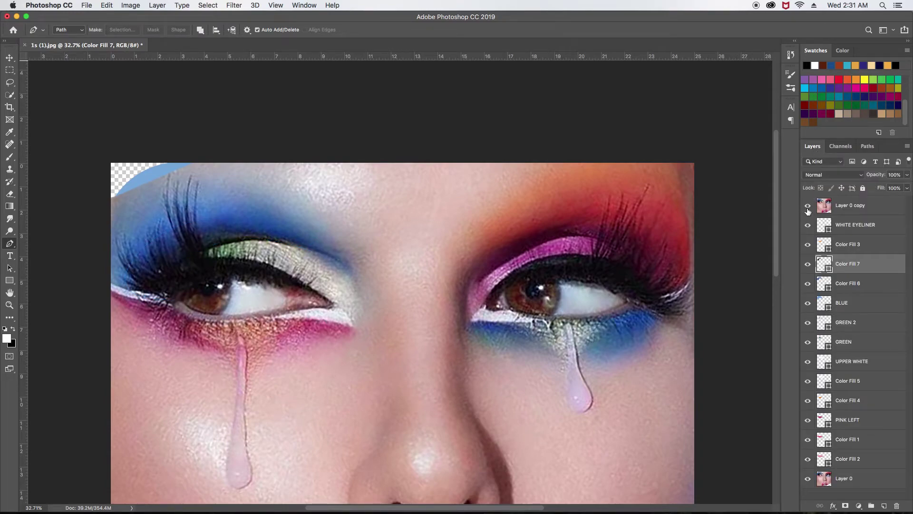
pyautogui.click(808, 206)
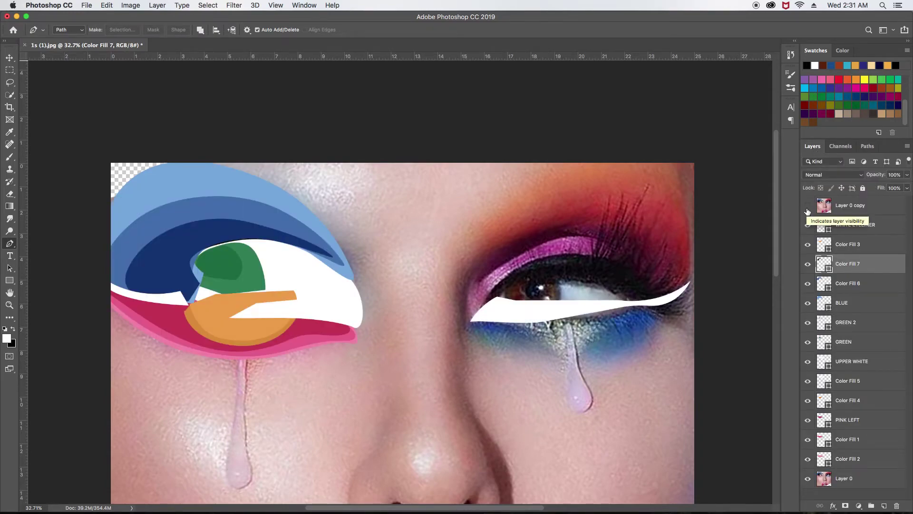
pyautogui.click(808, 206)
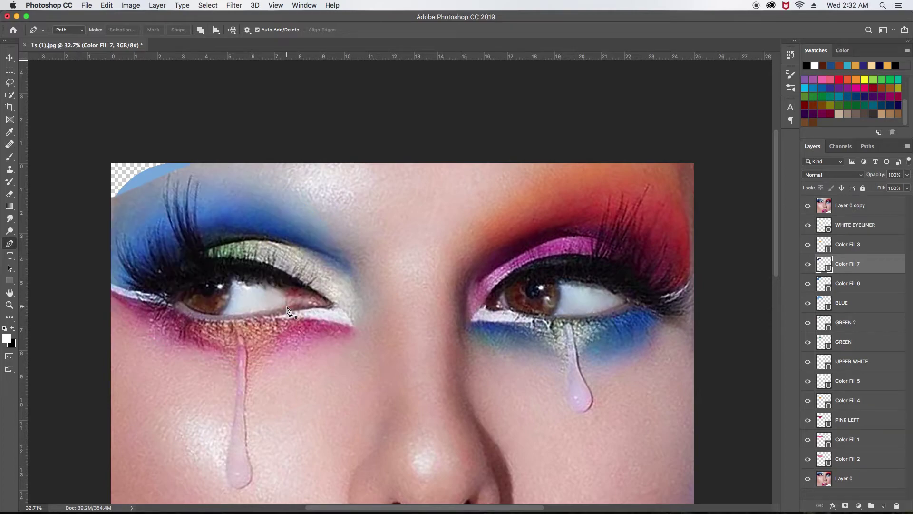
# - Zoom in on the left eye and inspect the Color Fill 3 and WHITE EYELINER shapes
pyautogui.scroll(3, 289, 312)
pyautogui.moveTo(289, 312); pyautogui.dragTo(535, 352)
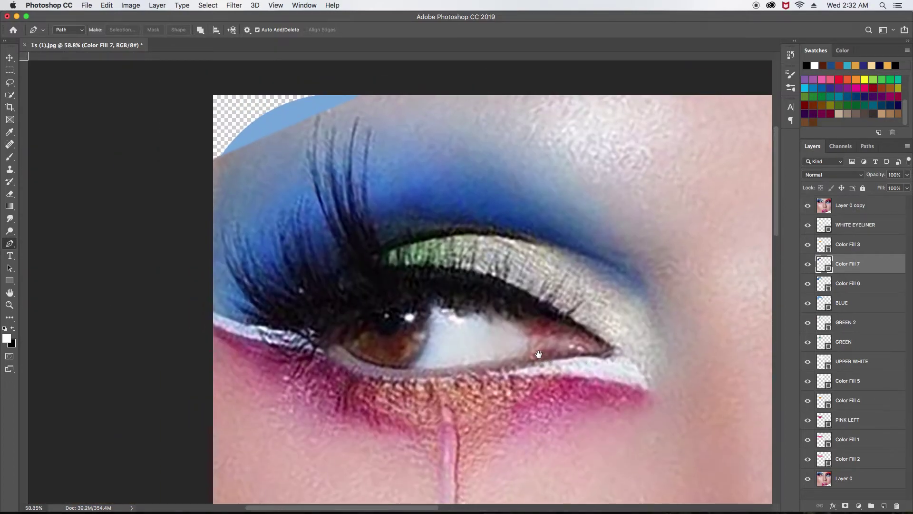
pyautogui.hscroll(5, 535, 352)
pyautogui.hscroll(4, 537, 342)
pyautogui.hscroll(4, 544, 328)
pyautogui.hscroll(2, 552, 317)
pyautogui.hscroll(3, 552, 312)
pyautogui.hscroll(-5, 514, 295)
pyautogui.hscroll(-5, 475, 276)
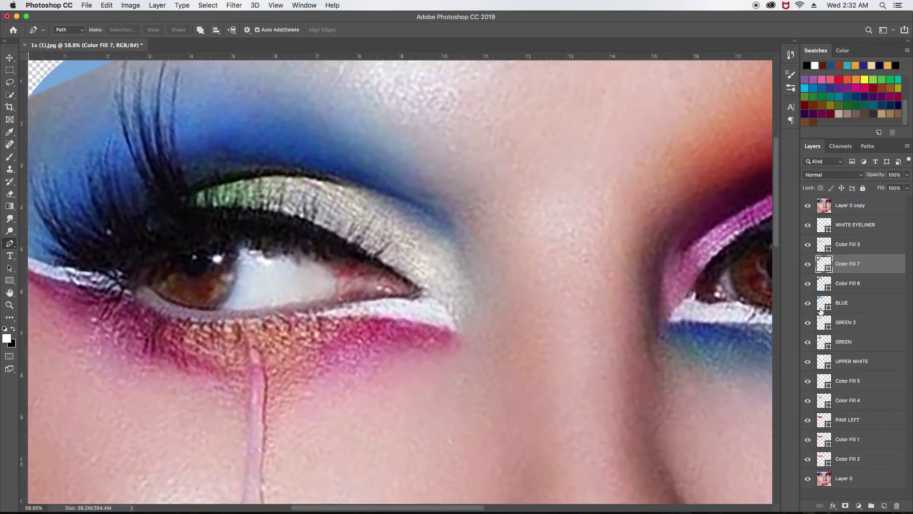
pyautogui.hscroll(-5, 462, 264)
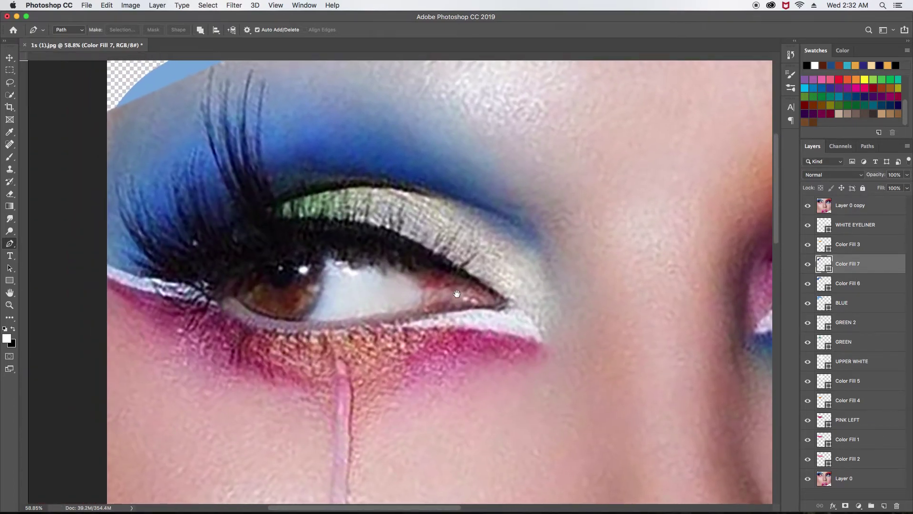
pyautogui.scroll(4, 463, 333)
pyautogui.hotkey('ctrl', 'r')
pyautogui.moveTo(465, 362); pyautogui.dragTo(452, 307)
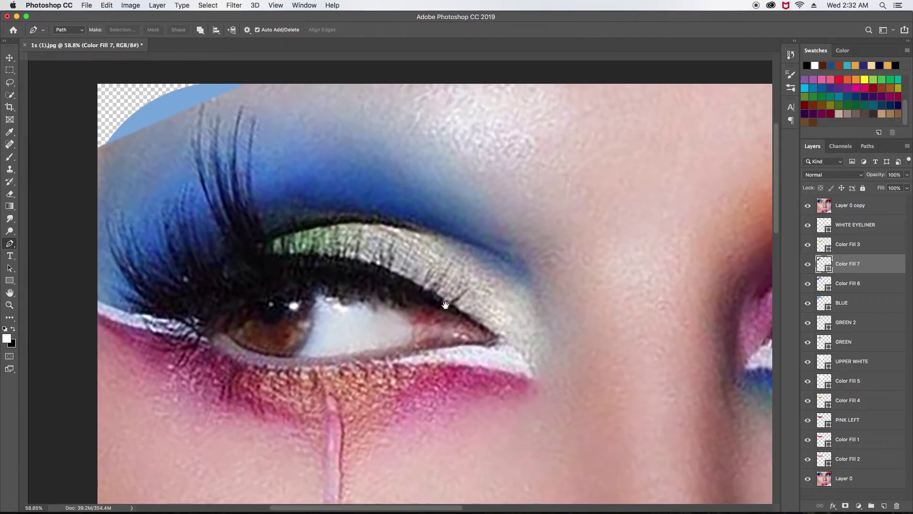
pyautogui.scroll(-1, 494, 300)
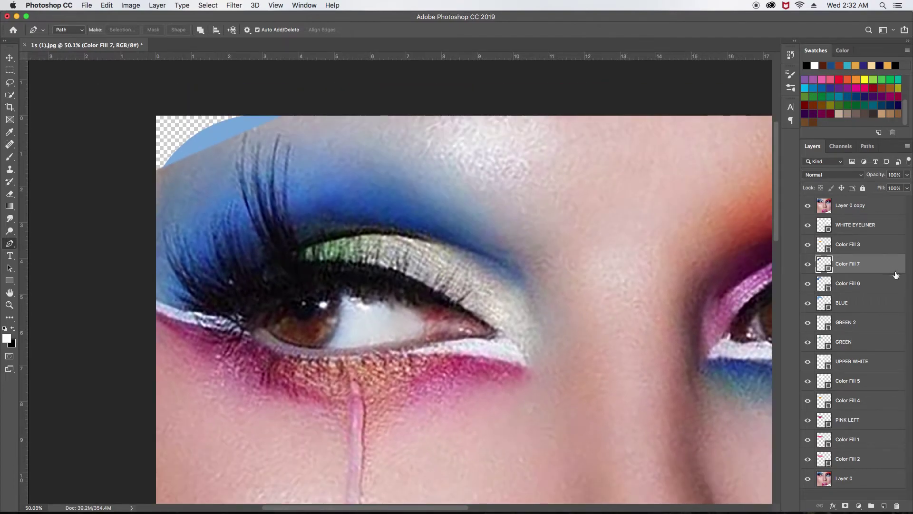
pyautogui.click(821, 245)
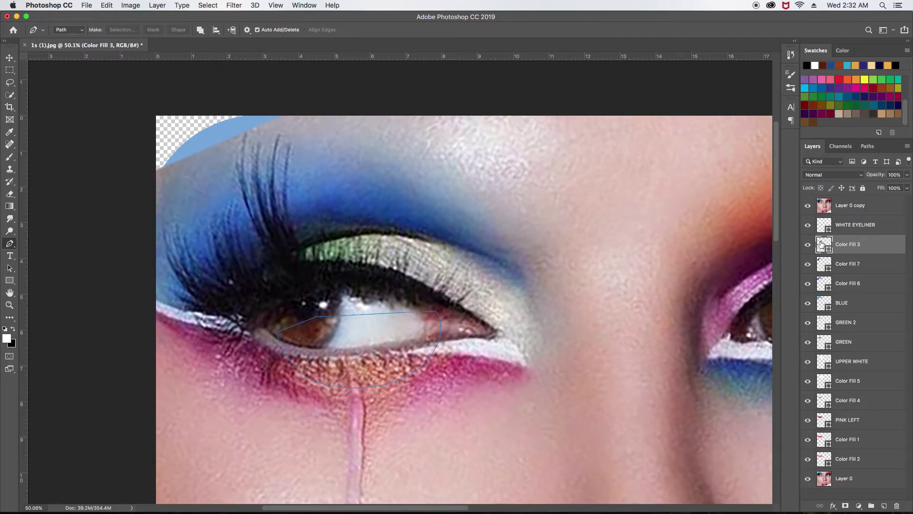
pyautogui.click(827, 225)
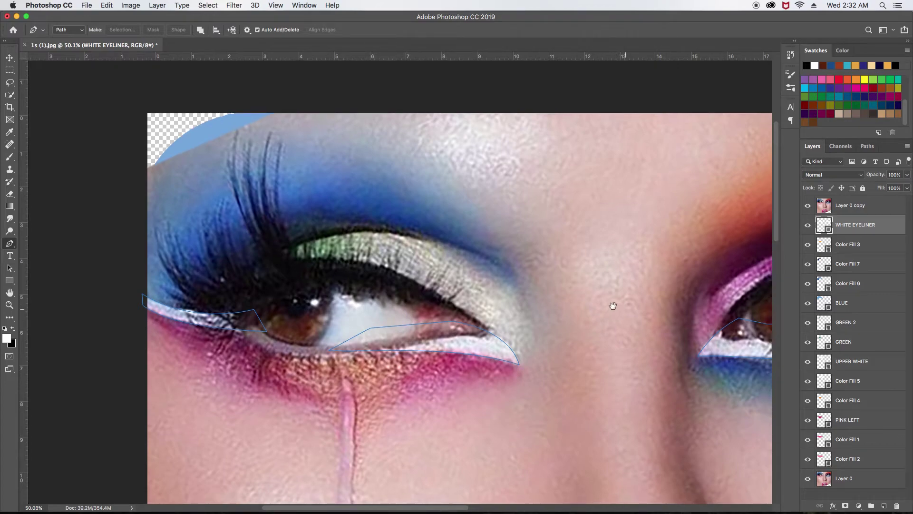
pyautogui.hscroll(5, 612, 306)
pyautogui.scroll(-1, 611, 306)
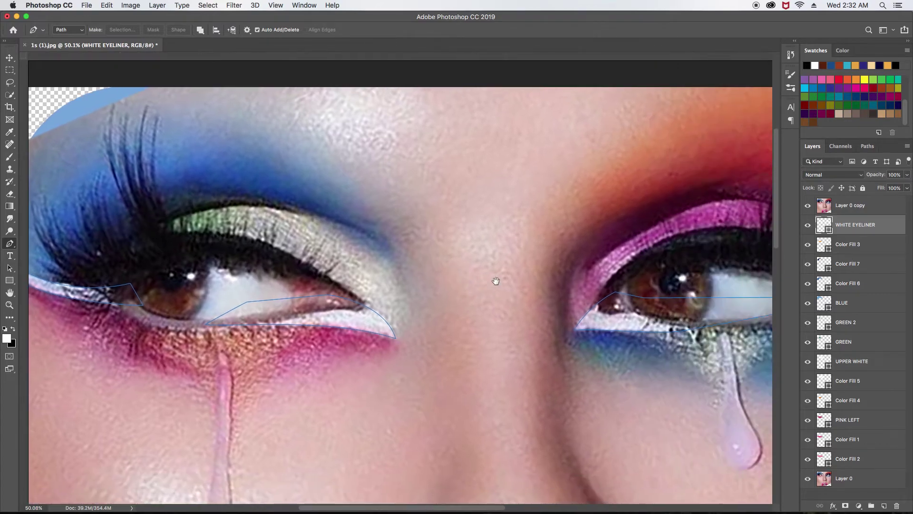
# - Select every left-eye fill layer from Color Fill 3 down to Color Fill 2
pyautogui.click(824, 246)
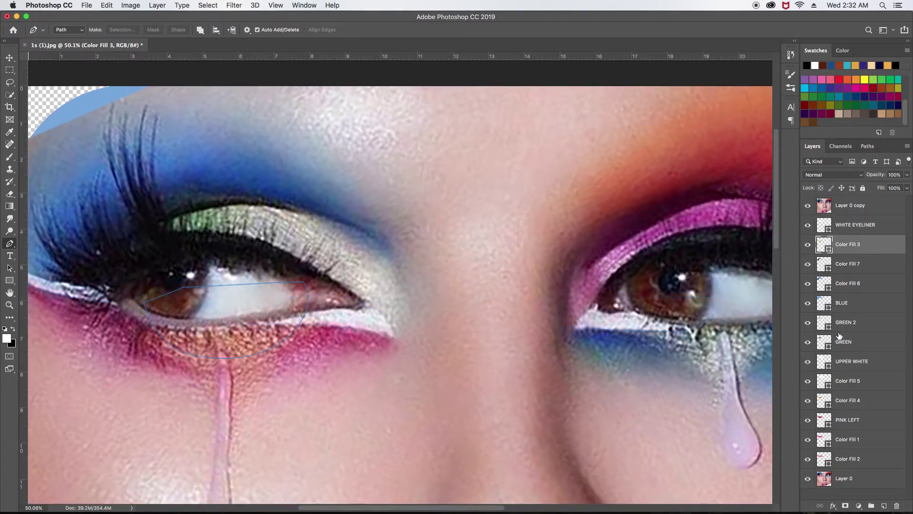
pyautogui.click(825, 459)
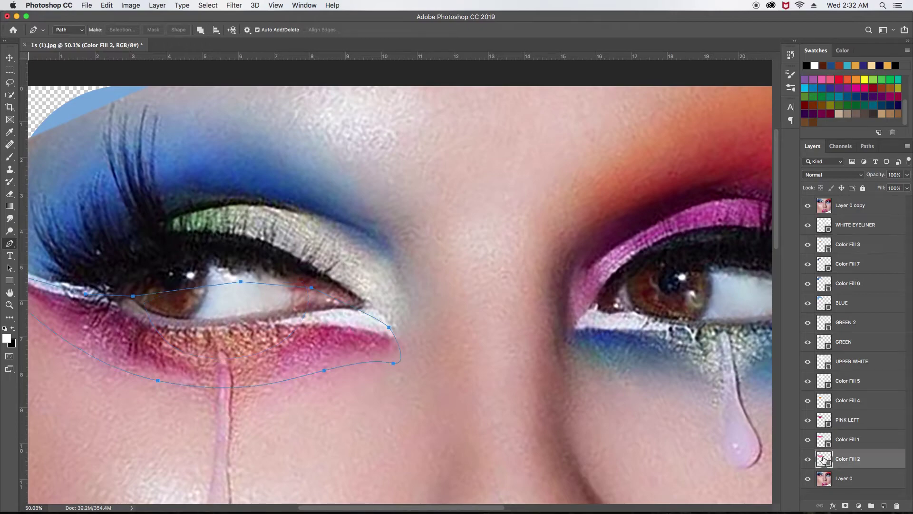
pyautogui.click(824, 246)
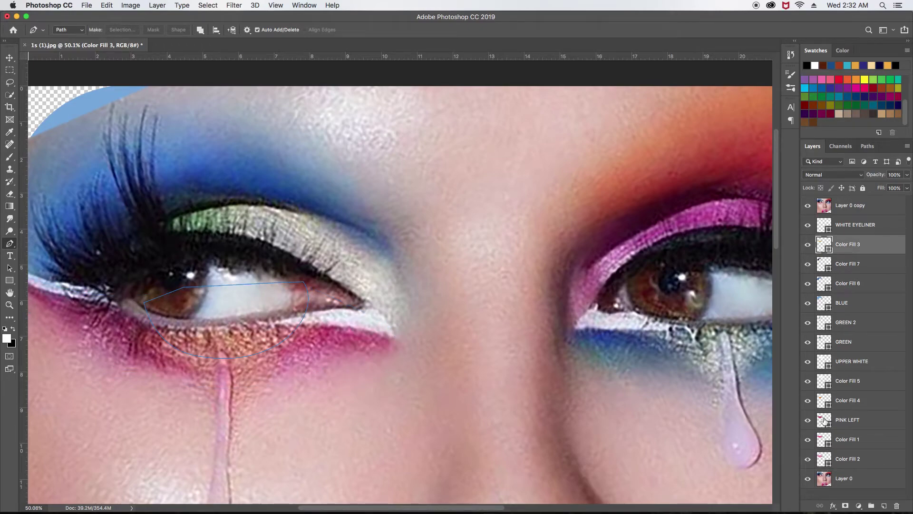
pyautogui.keyDown('shift'); pyautogui.click(828, 459); pyautogui.keyUp('shift')
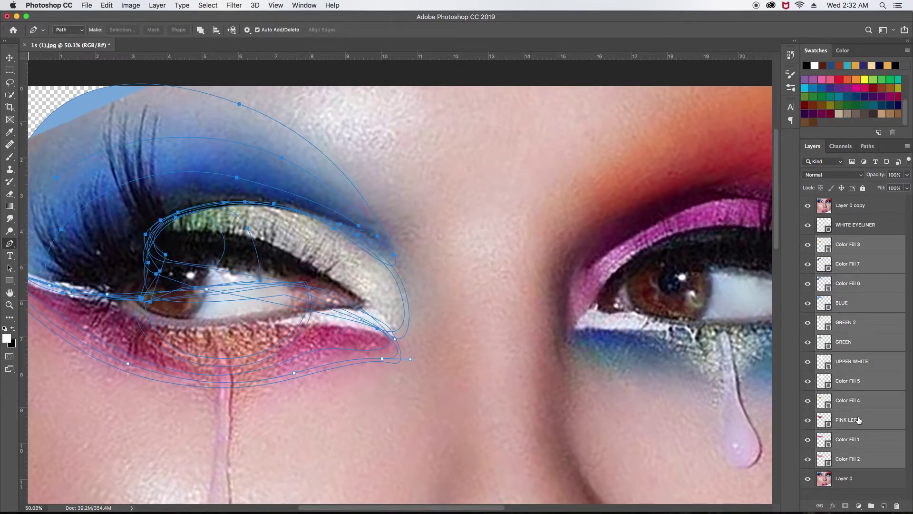
# - Group the selected fill layers with Cmd+G and name the group LEFT SHADOWS
pyautogui.press('super+g')
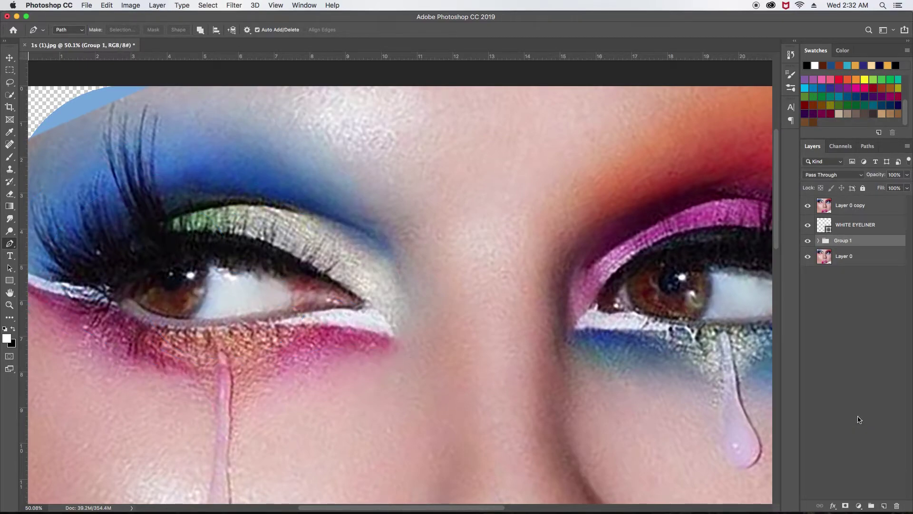
pyautogui.doubleClick(841, 240)
pyautogui.write('LEFT SHADOWS')
pyautogui.press('Return')
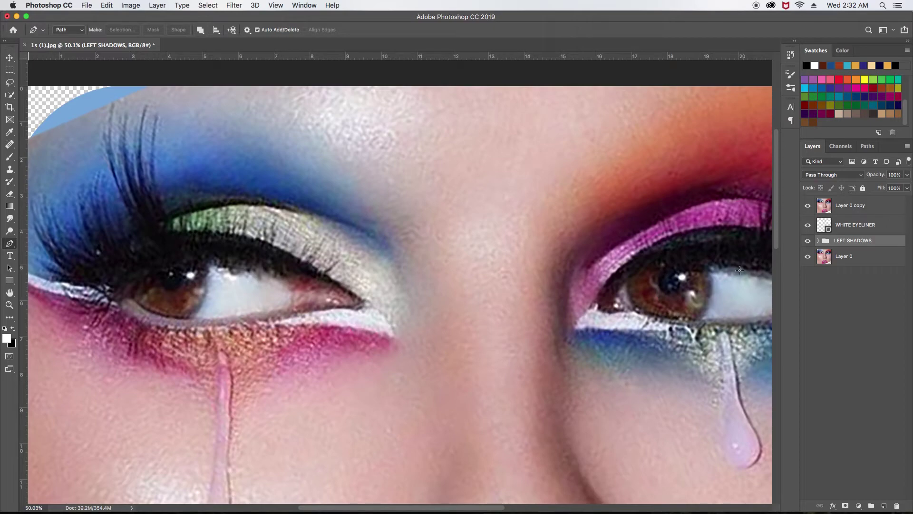
# - Pan to the right eye, add an empty layer, and place the first anchor at its inner corner
pyautogui.scroll(3, 611, 277)
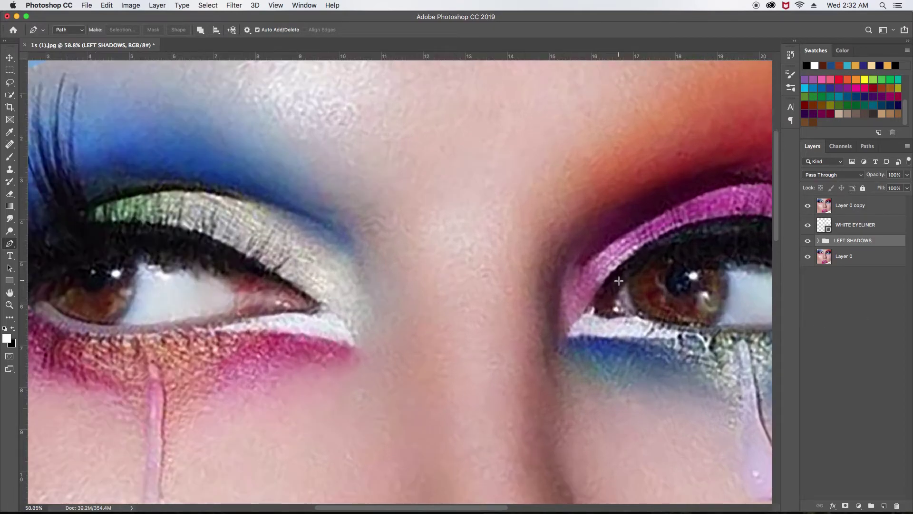
pyautogui.hscroll(5, 611, 277)
pyautogui.scroll(-2, 399, 280)
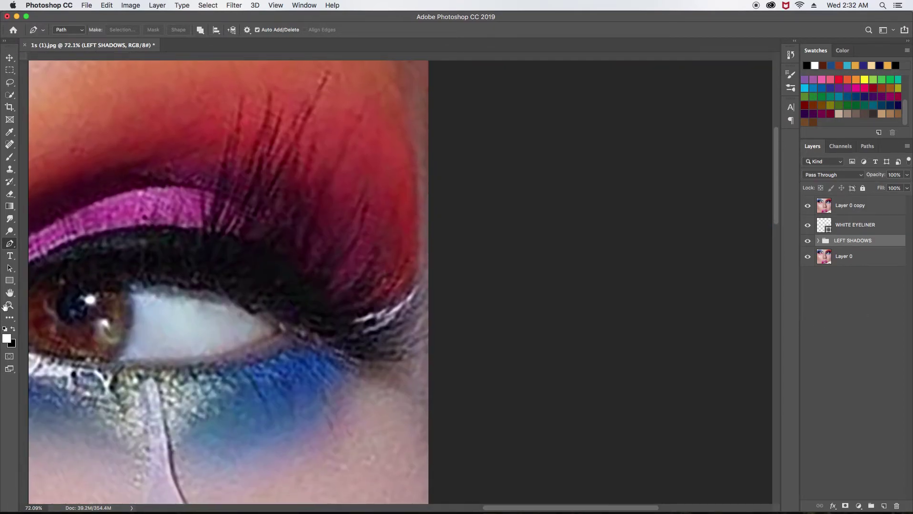
pyautogui.hscroll(-10, 400, 280)
pyautogui.scroll(-5, 399, 281)
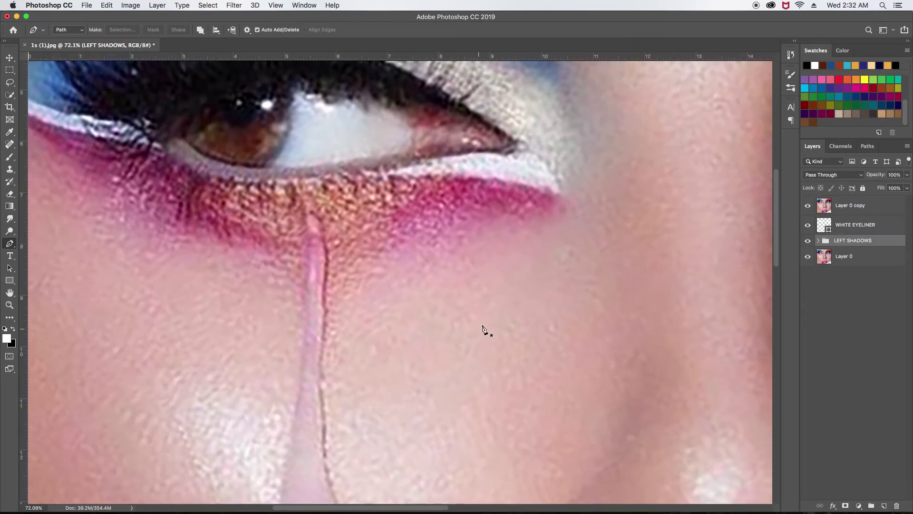
pyautogui.scroll(-1, 492, 319)
pyautogui.hscroll(3, 531, 289)
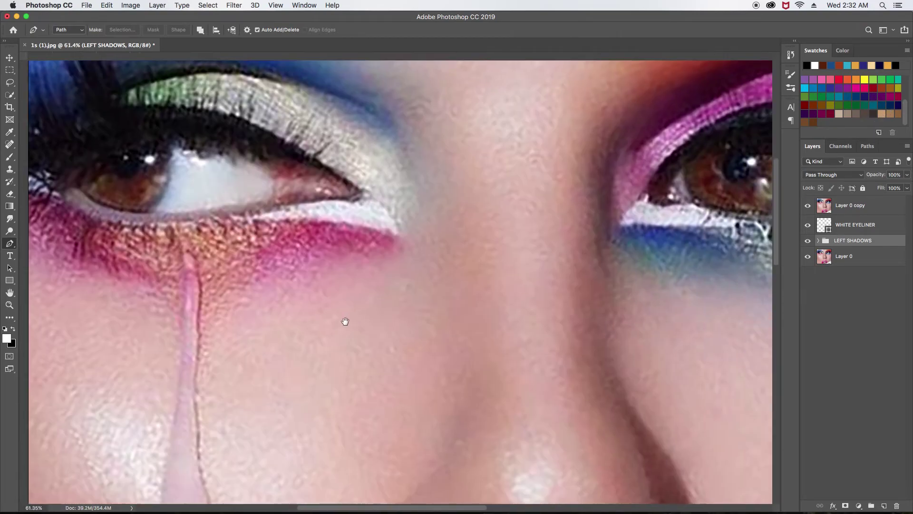
pyautogui.hscroll(3, 344, 320)
pyautogui.hscroll(2, 393, 309)
pyautogui.hscroll(2, 515, 290)
pyautogui.hscroll(3, 439, 300)
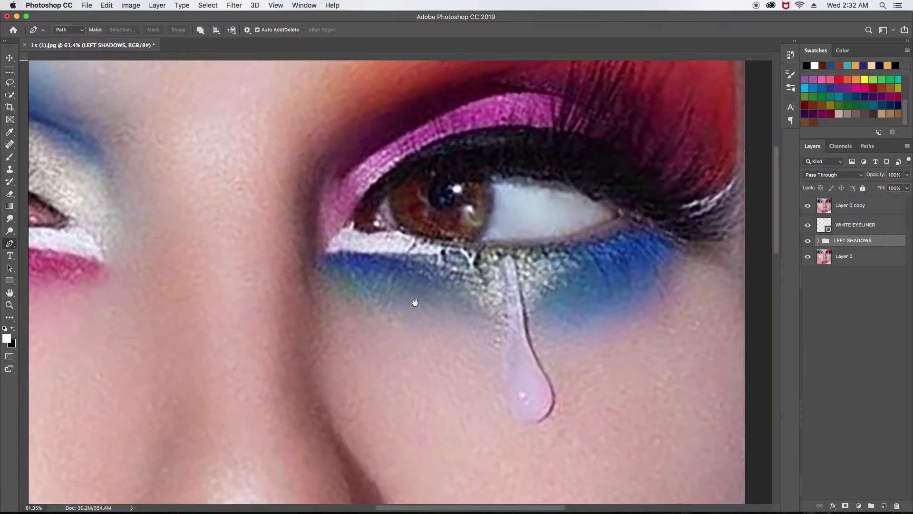
pyautogui.hscroll(2, 414, 302)
pyautogui.hotkey('ctrl', 'r')
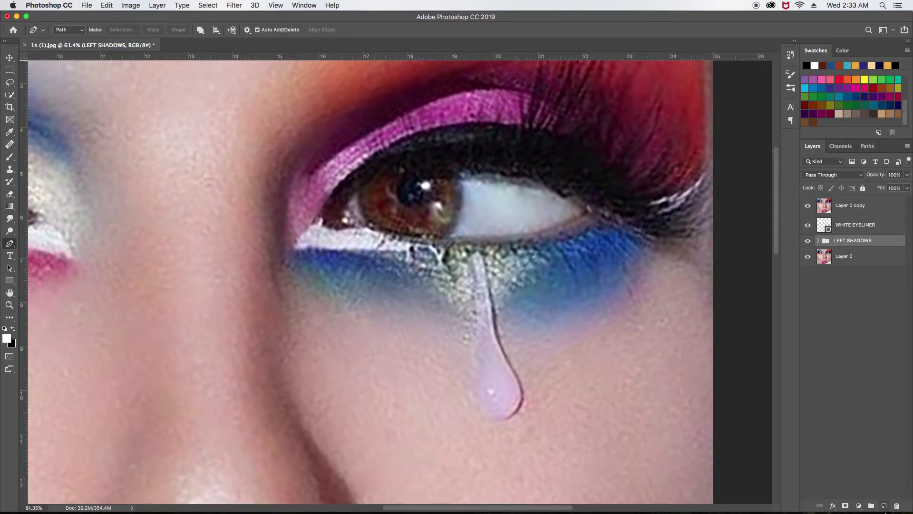
pyautogui.click(885, 506)
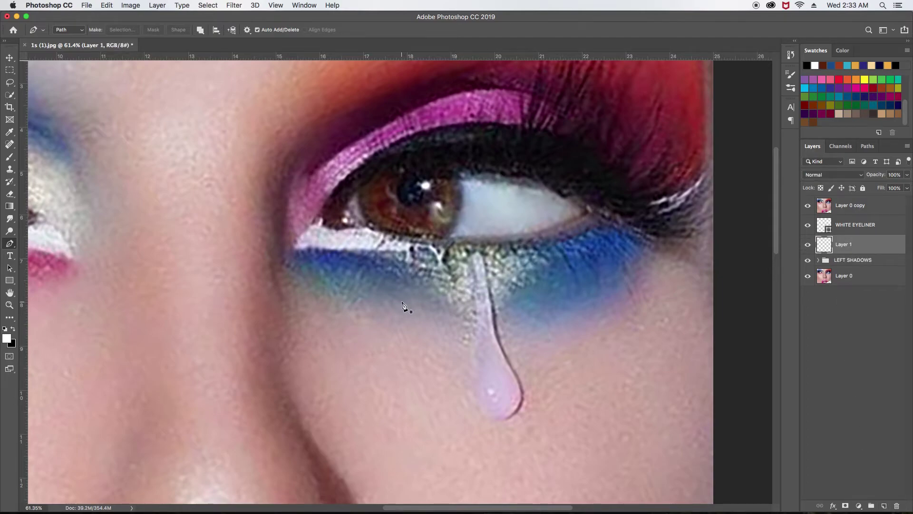
pyautogui.moveTo(283, 255); pyautogui.dragTo(280, 260)
# - Trace the blue shadow under the right eye and close the outline at the inner corner
pyautogui.hscroll(5, 455, 329)
pyautogui.moveTo(459, 324); pyautogui.dragTo(540, 303)
pyautogui.scroll(2, 553, 281)
pyautogui.hscroll(1, 553, 282)
pyautogui.moveTo(538, 264); pyautogui.dragTo(514, 250)
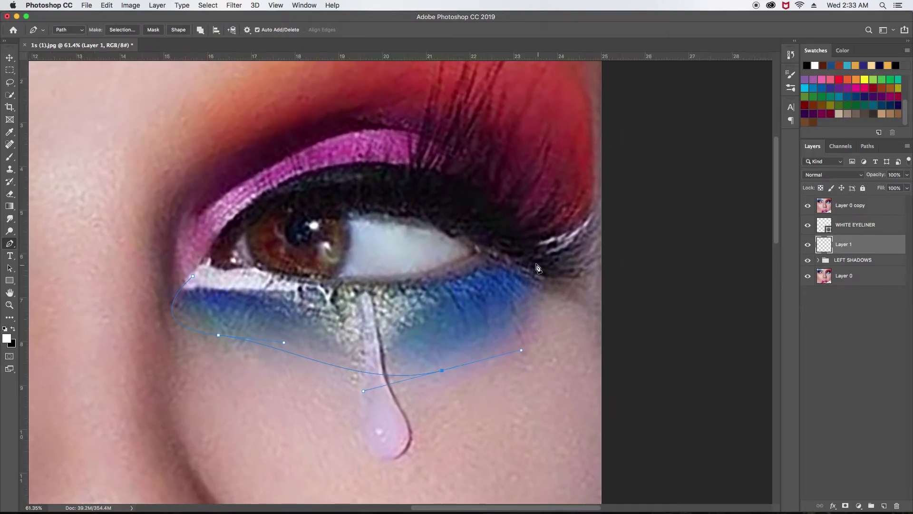
pyautogui.click(450, 241)
pyautogui.moveTo(251, 257); pyautogui.dragTo(228, 259)
pyautogui.click(193, 276)
# - Fill the outline with a solid colour layer in saturated blue #6279df sampled from the eyeshadow
pyautogui.click(158, 6)
pyautogui.moveTo(175, 124)
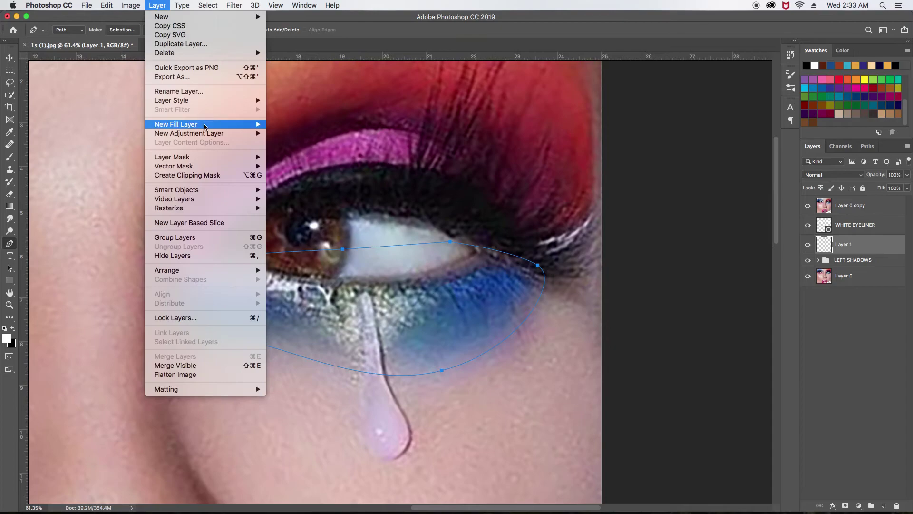
pyautogui.click(278, 124)
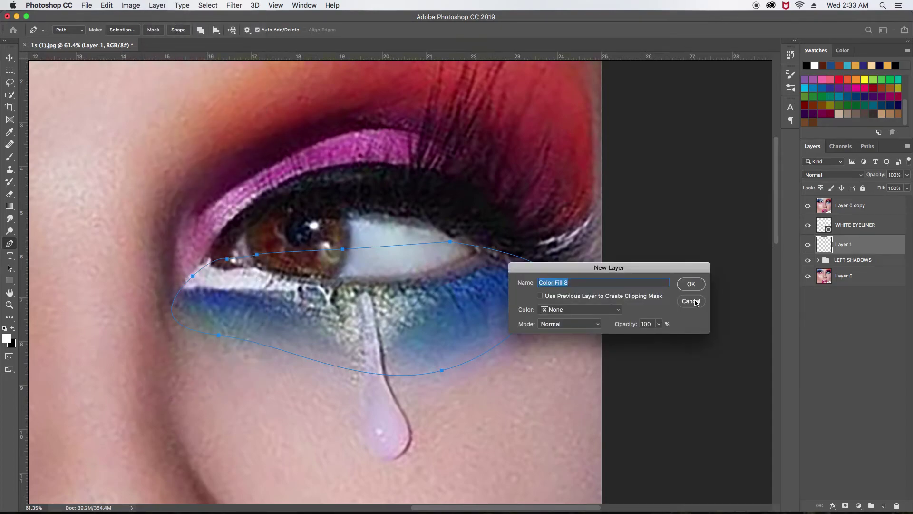
pyautogui.click(692, 284)
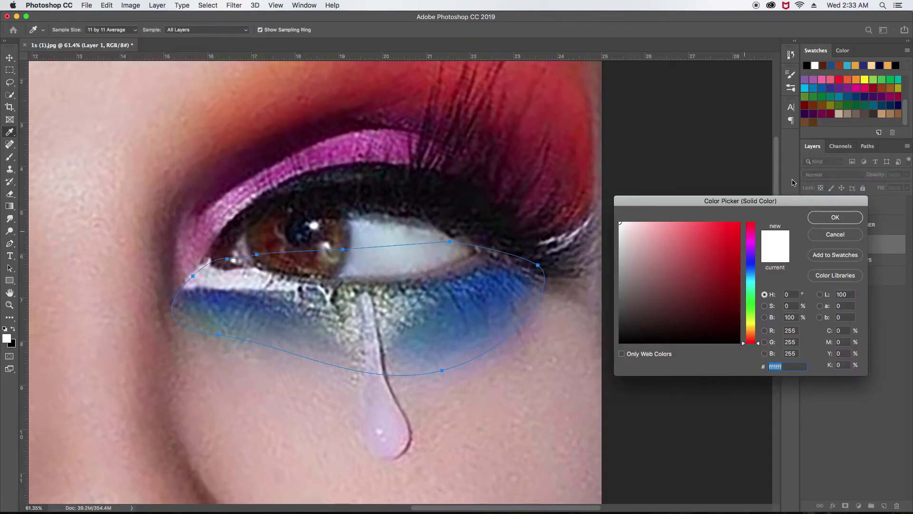
pyautogui.click(463, 346)
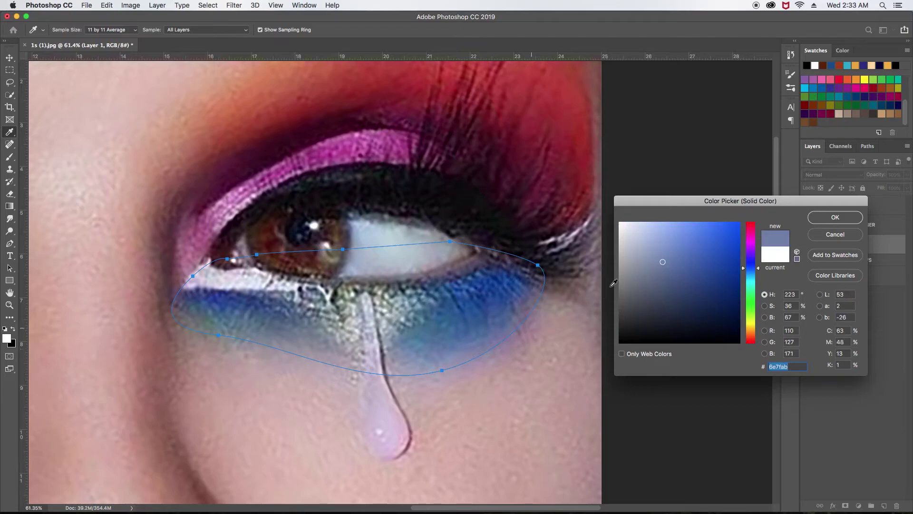
pyautogui.click(678, 241)
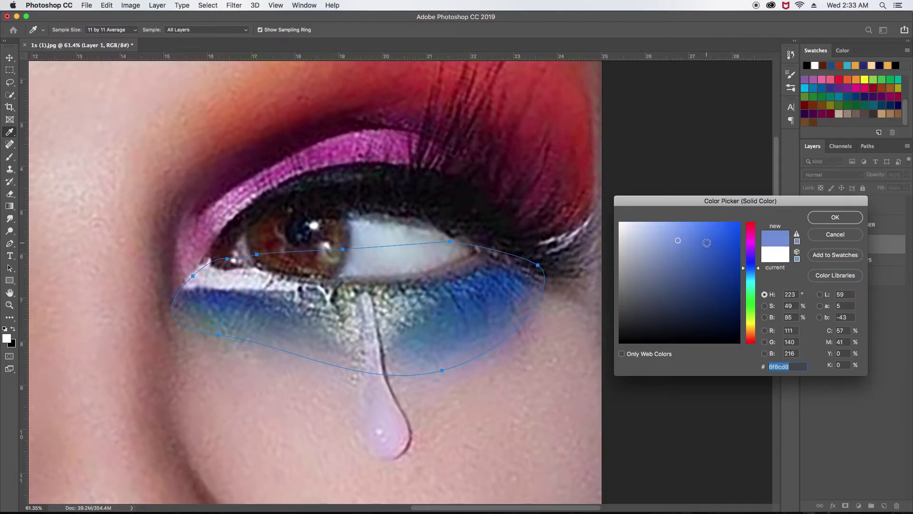
pyautogui.click(695, 237)
pyautogui.click(840, 219)
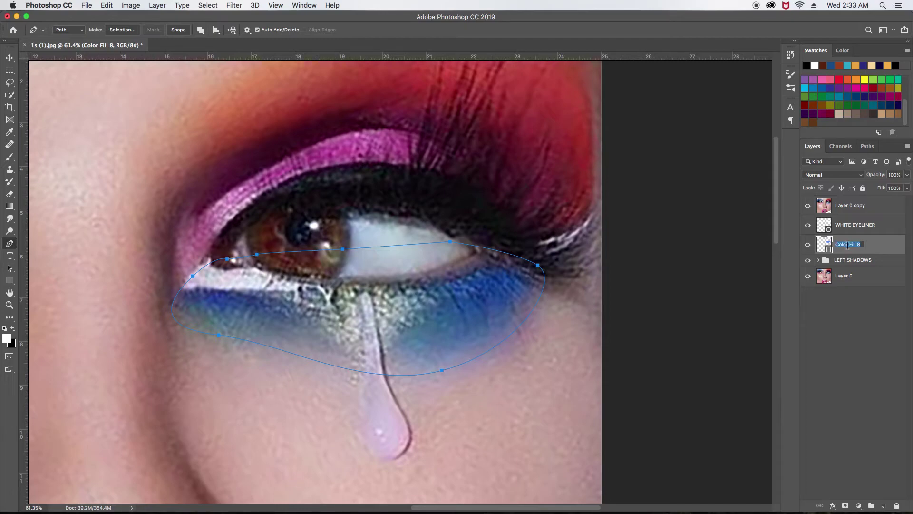
# - Rename the fill layer BLUE and add an empty layer above it
pyautogui.write('A')
pyautogui.press('Return')
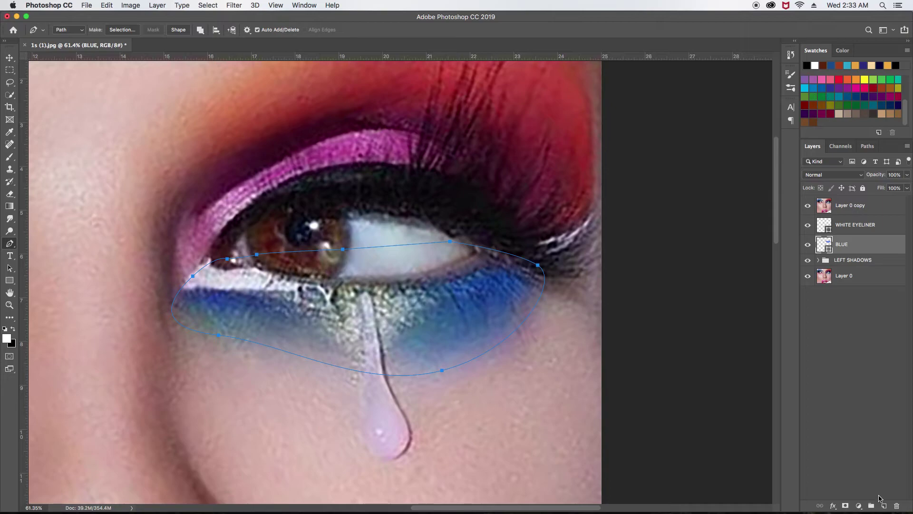
pyautogui.click(883, 506)
# - Trace a closed Pen outline around the inner blue band under the right eye
pyautogui.click(869, 147)
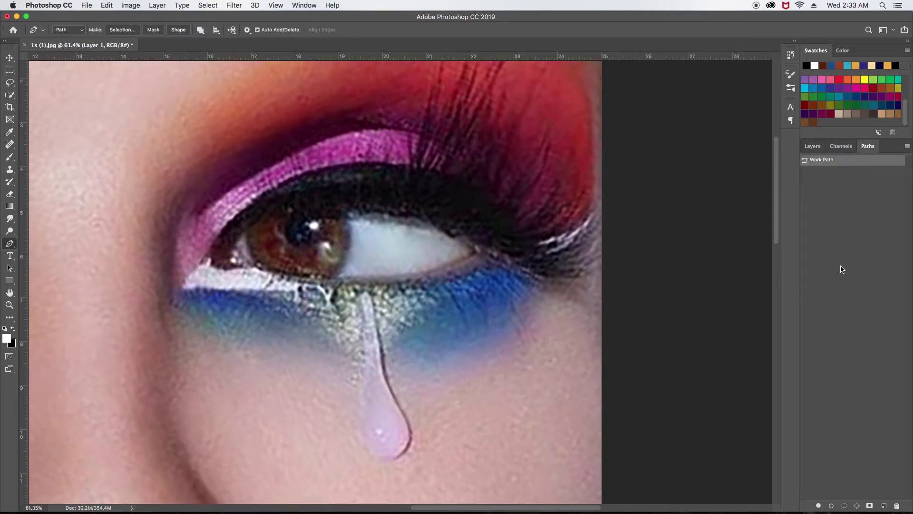
pyautogui.click(812, 147)
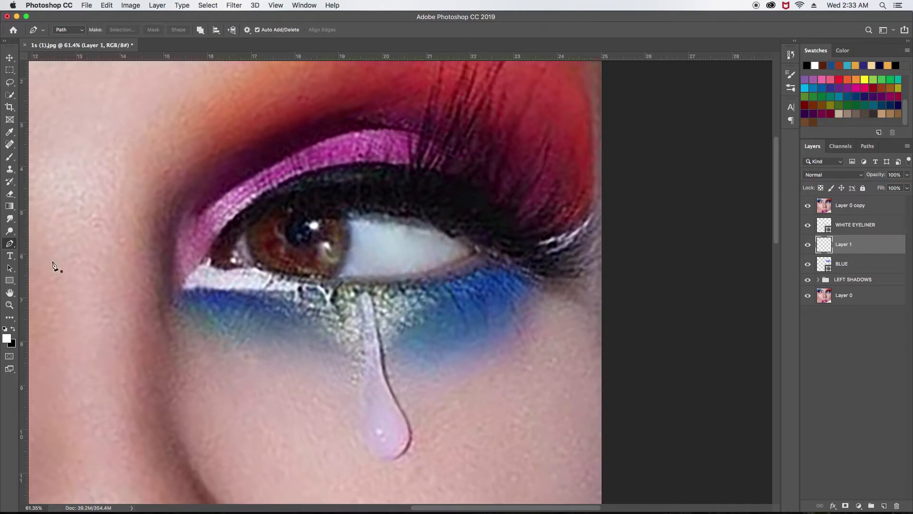
pyautogui.moveTo(196, 276)
pyautogui.mouseDown()
pyautogui.moveTo(177, 293)
pyautogui.moveTo(232, 310)
pyautogui.mouseUp()
pyautogui.moveTo(314, 344); pyautogui.dragTo(276, 339)
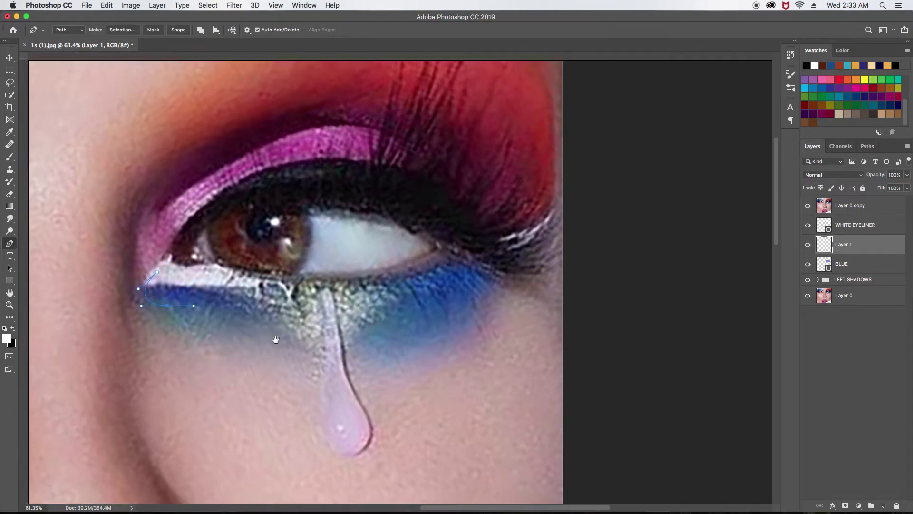
pyautogui.hotkey('ctrl', 'r')
pyautogui.moveTo(354, 336); pyautogui.dragTo(417, 331)
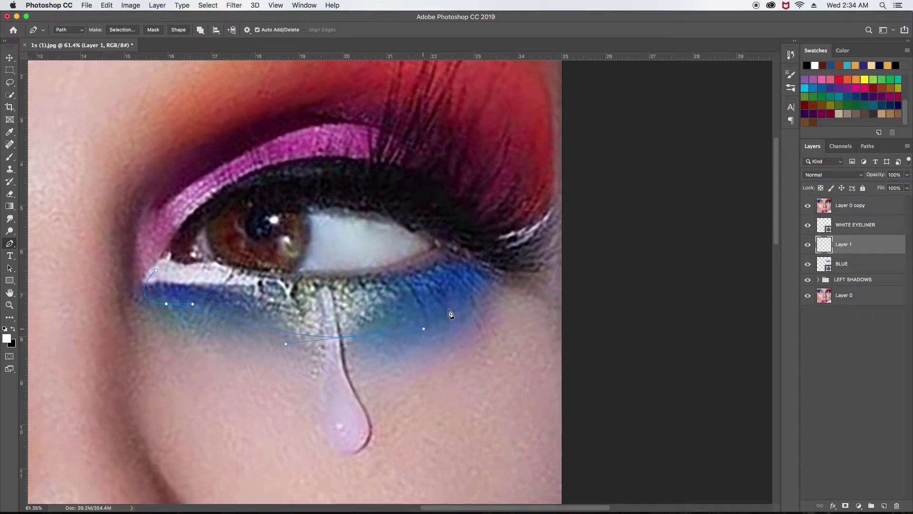
pyautogui.moveTo(481, 274); pyautogui.dragTo(484, 252)
pyautogui.click(411, 237)
pyautogui.moveTo(482, 277); pyautogui.dragTo(491, 270)
pyautogui.click(279, 248)
pyautogui.click(225, 248)
pyautogui.click(156, 270)
# - Bring both eyes into view and hide Layer 0 copy to reveal the flat shapes
pyautogui.scroll(-2, 336, 285)
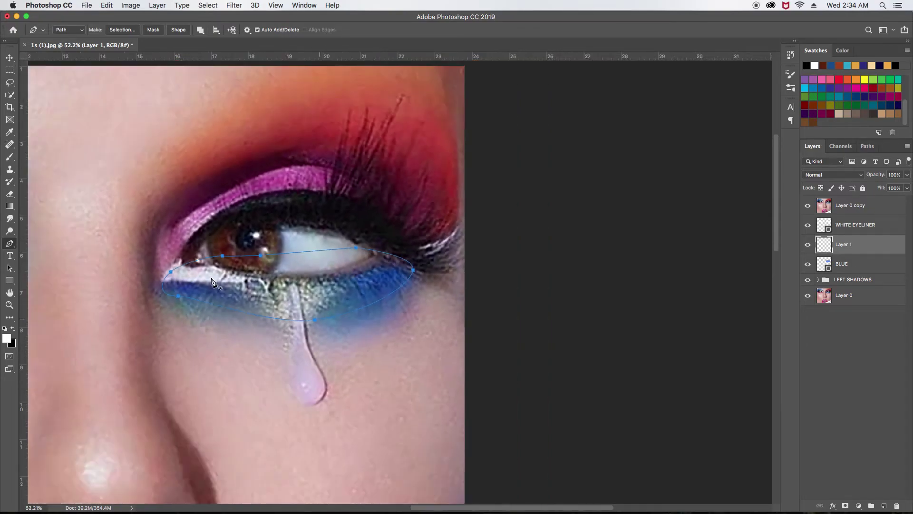
pyautogui.scroll(-3, 337, 284)
pyautogui.scroll(1, 336, 285)
pyautogui.scroll(1, 336, 285)
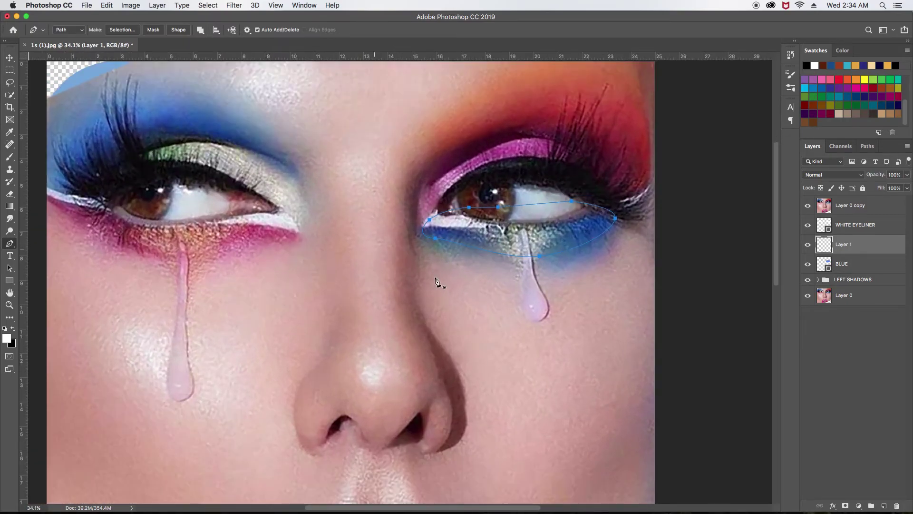
pyautogui.scroll(2, 437, 281)
pyautogui.moveTo(438, 271); pyautogui.dragTo(542, 287)
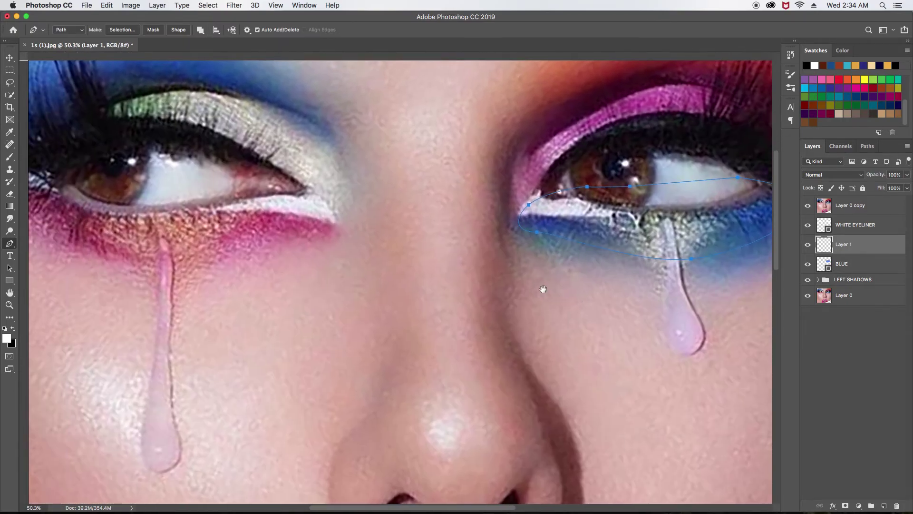
pyautogui.scroll(-3, 521, 290)
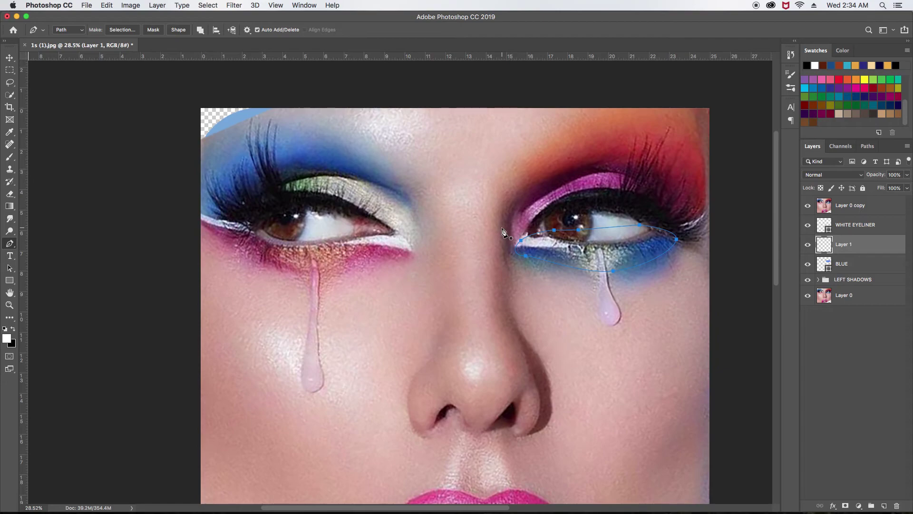
pyautogui.scroll(1, 503, 233)
pyautogui.moveTo(481, 229)
pyautogui.mouseDown()
pyautogui.moveTo(452, 261)
pyautogui.moveTo(422, 262)
pyautogui.mouseUp()
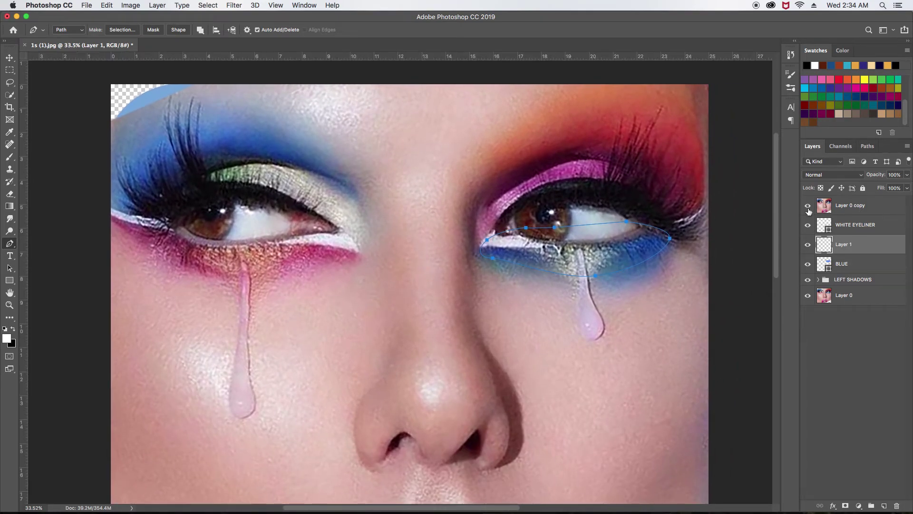
pyautogui.click(808, 206)
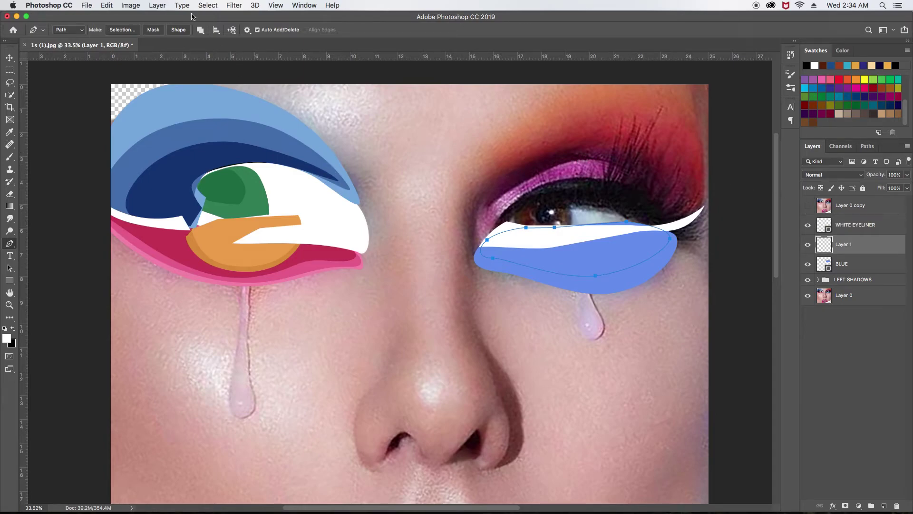
# - Fill the outline with a dark blue #2550bf solid colour layer (Color Fill 8)
pyautogui.click(157, 6)
pyautogui.moveTo(175, 124)
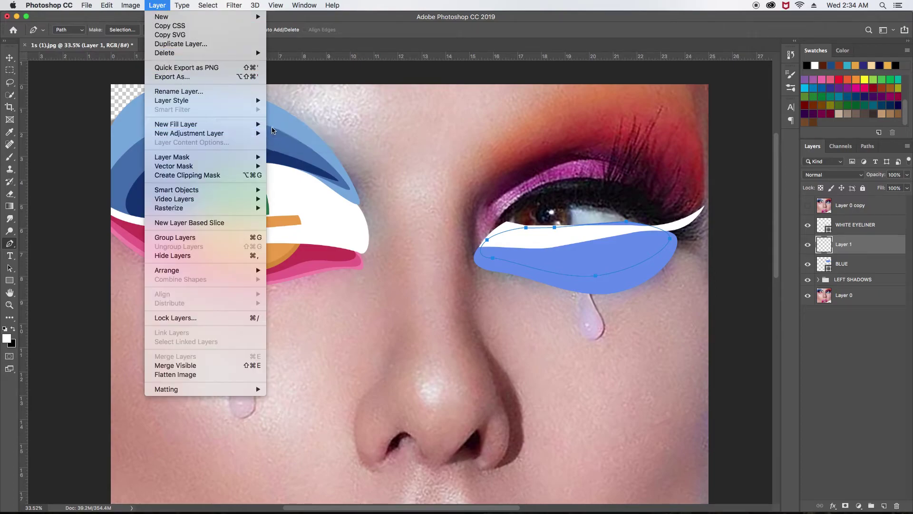
pyautogui.click(300, 126)
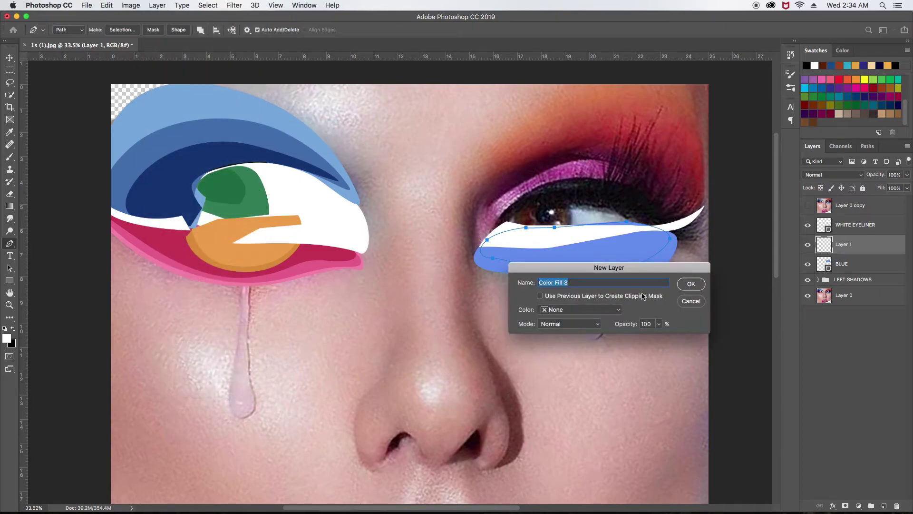
pyautogui.click(690, 285)
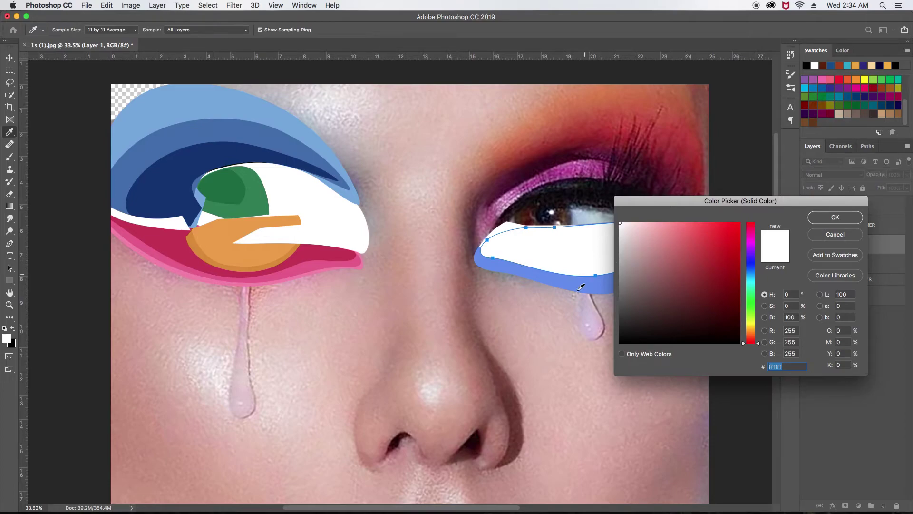
pyautogui.click(587, 279)
pyautogui.click(717, 252)
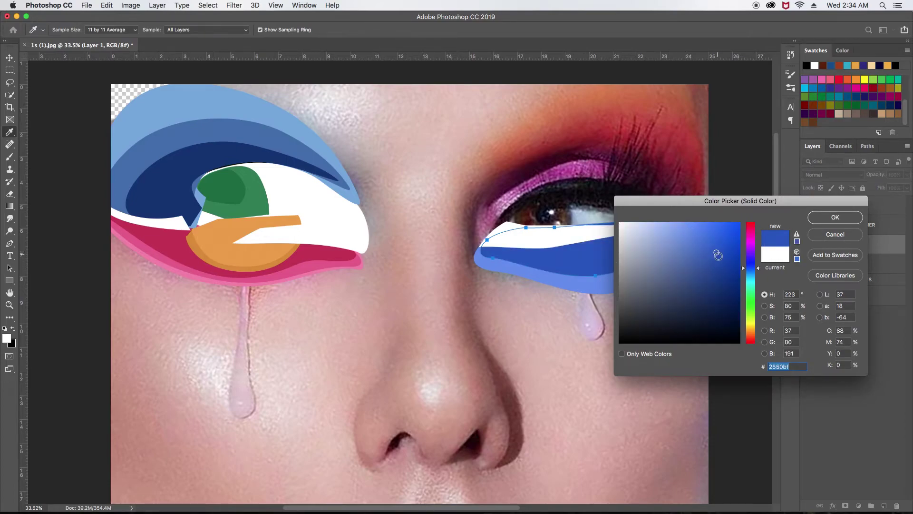
pyautogui.click(820, 222)
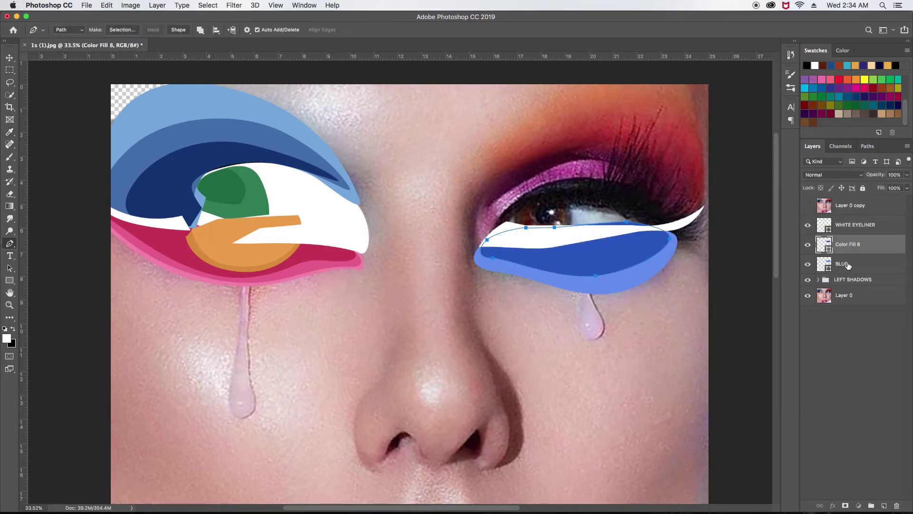
# - Select the BLUE layer and add an empty layer above it
pyautogui.click(848, 265)
pyautogui.click(885, 506)
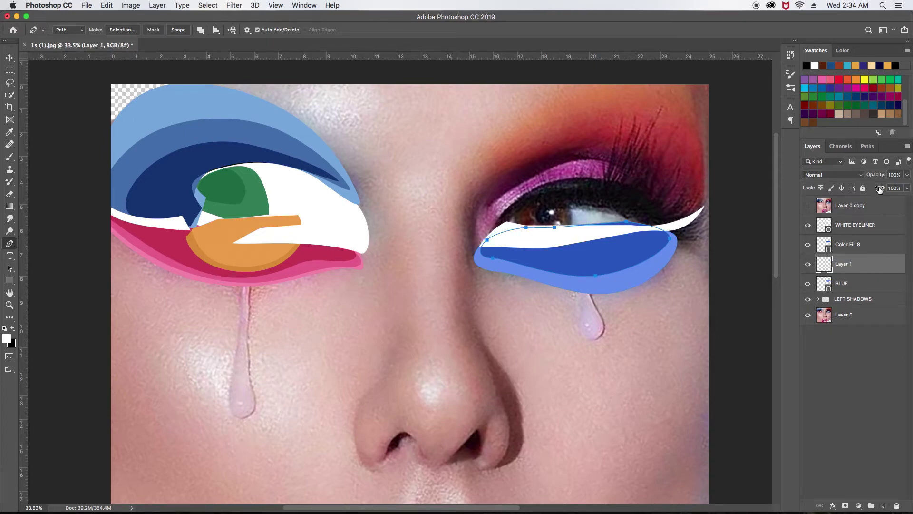
pyautogui.click(867, 146)
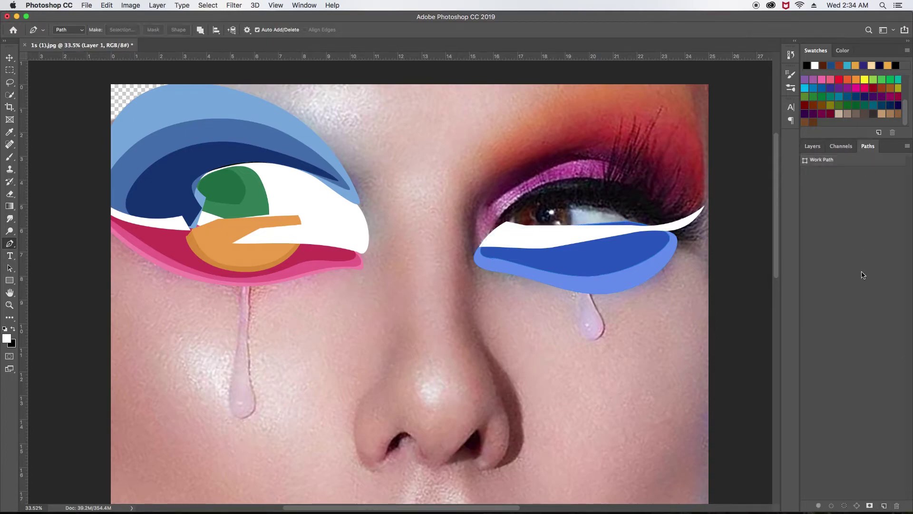
pyautogui.click(812, 146)
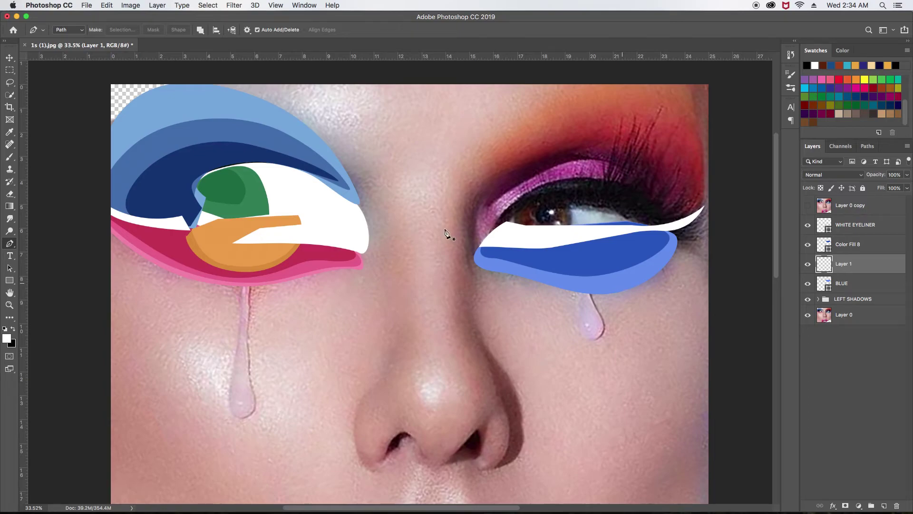
# - Trace a closed Pen outline around the outer blue band of the right eye's lower shadow
pyautogui.scroll(2, 507, 238)
pyautogui.scroll(-2, 485, 261)
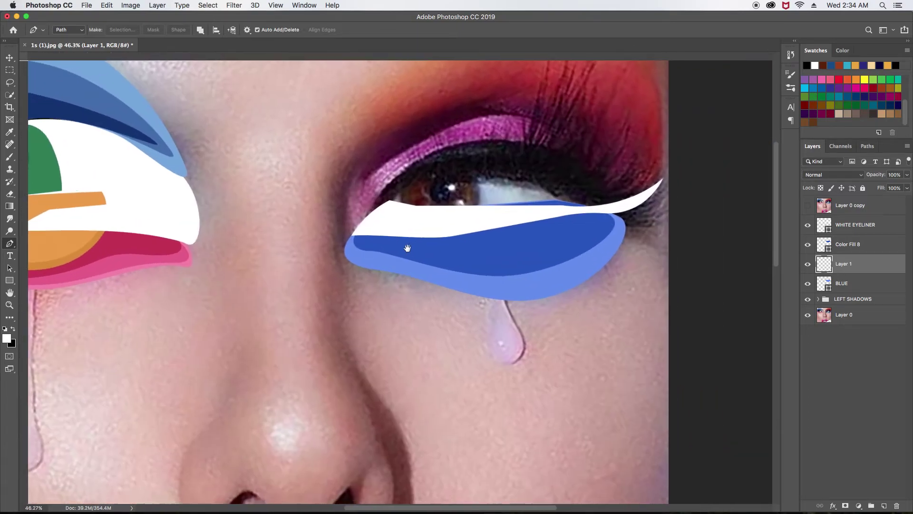
pyautogui.scroll(4, 414, 245)
pyautogui.moveTo(338, 227); pyautogui.dragTo(326, 246)
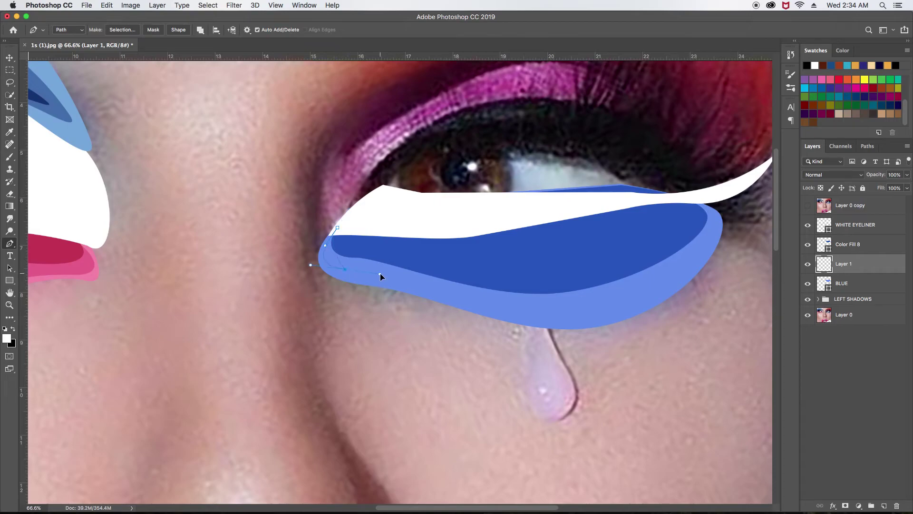
pyautogui.moveTo(381, 275); pyautogui.dragTo(382, 275)
pyautogui.hscroll(5, 419, 294)
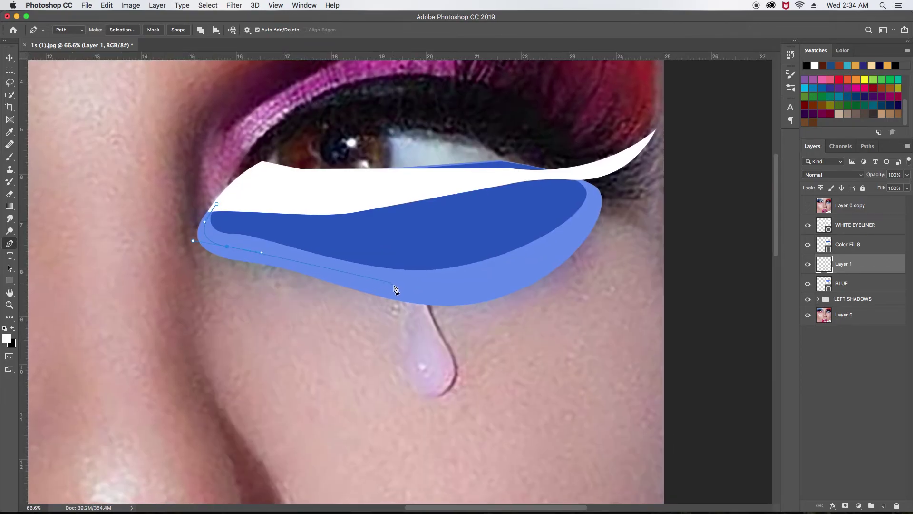
pyautogui.moveTo(502, 282); pyautogui.dragTo(420, 326)
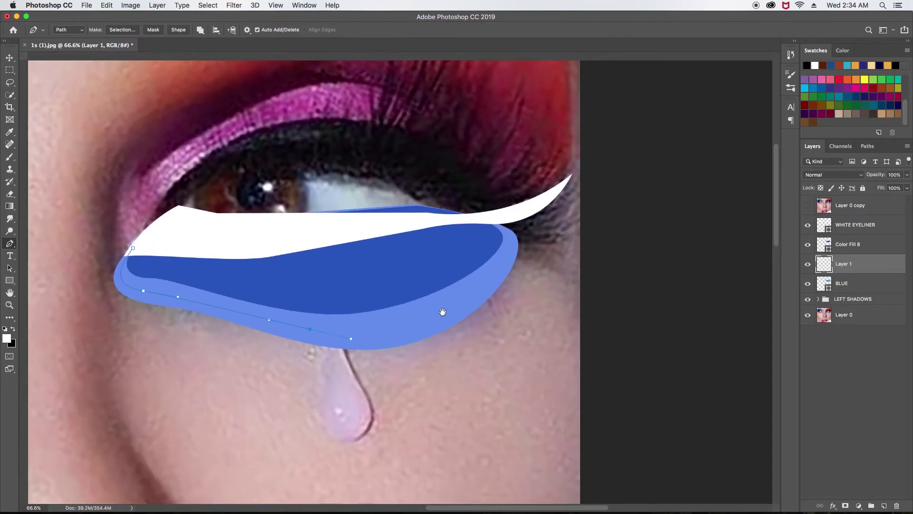
pyautogui.moveTo(466, 301); pyautogui.dragTo(508, 263)
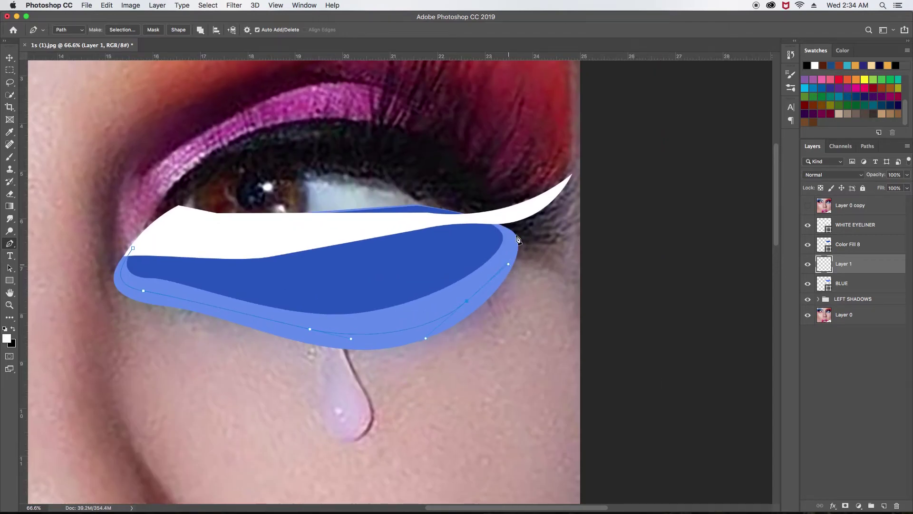
pyautogui.moveTo(486, 219)
pyautogui.mouseDown()
pyautogui.moveTo(448, 211)
pyautogui.moveTo(484, 223)
pyautogui.mouseUp()
pyautogui.click(393, 215)
pyautogui.moveTo(319, 216); pyautogui.dragTo(502, 222)
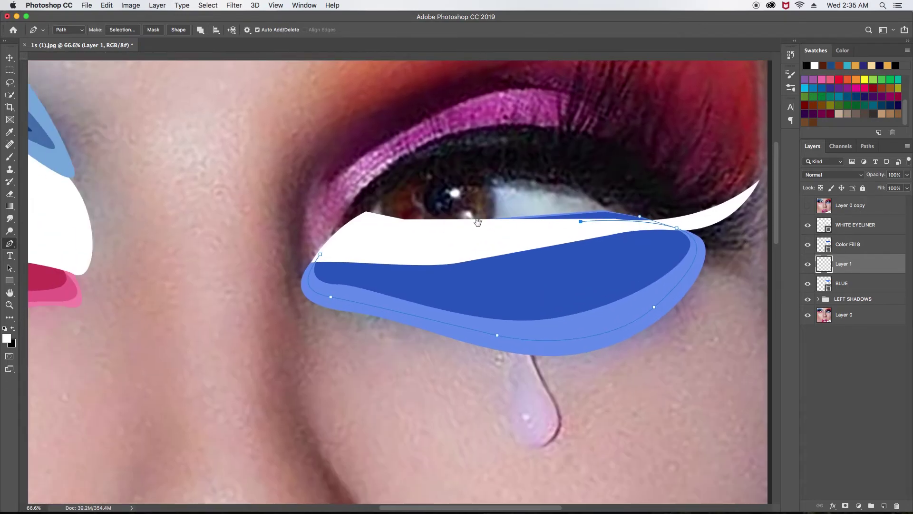
pyautogui.click(381, 239)
pyautogui.click(316, 253)
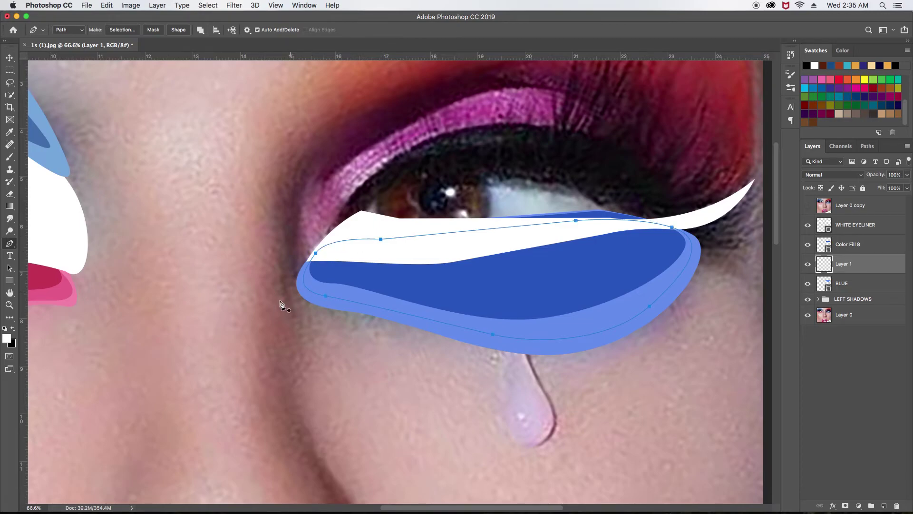
pyautogui.scroll(-5, 282, 302)
pyautogui.moveTo(299, 293); pyautogui.dragTo(413, 291)
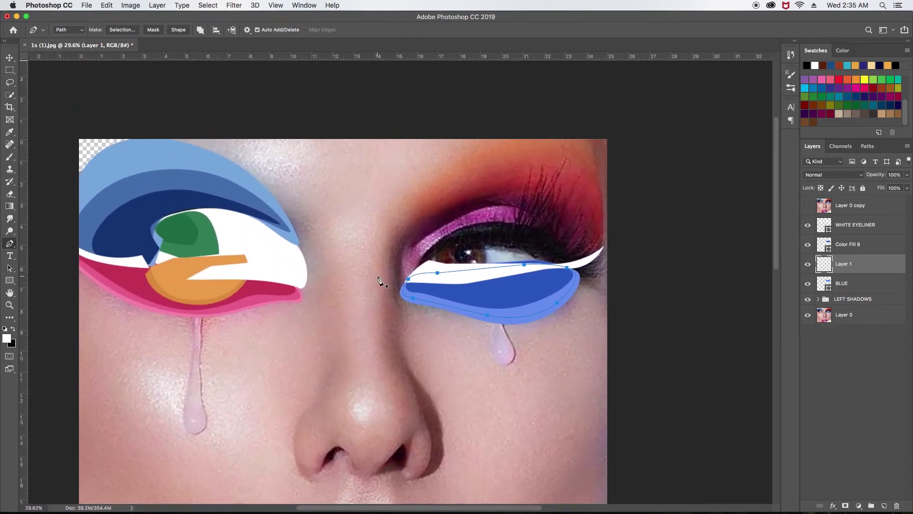
# - Fill it with a #3b62c7 solid colour layer (Color Fill 9) and show Layer 0 copy again
pyautogui.click(154, 6)
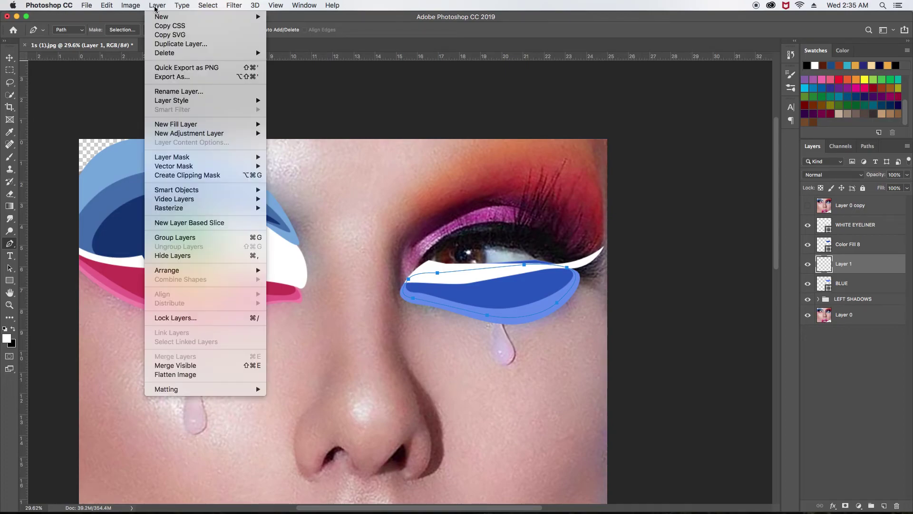
pyautogui.moveTo(176, 124)
pyautogui.click(293, 125)
pyautogui.click(691, 284)
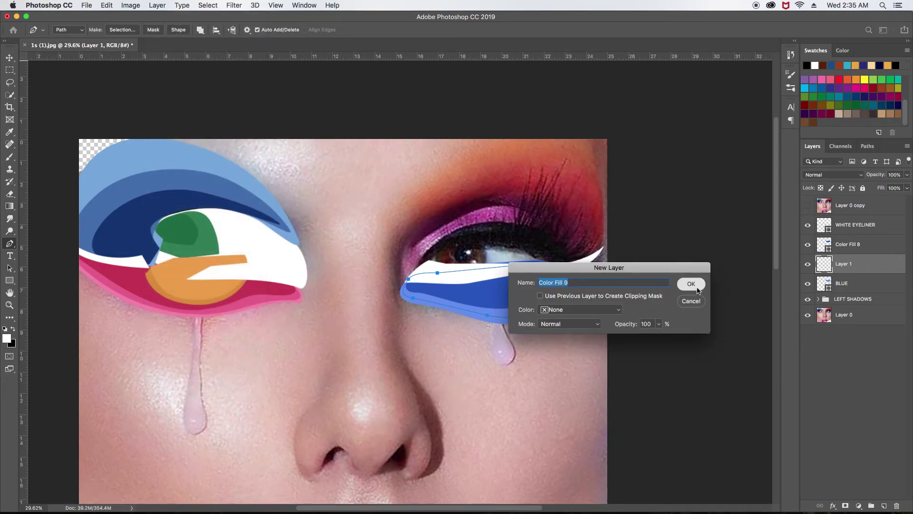
pyautogui.click(539, 317)
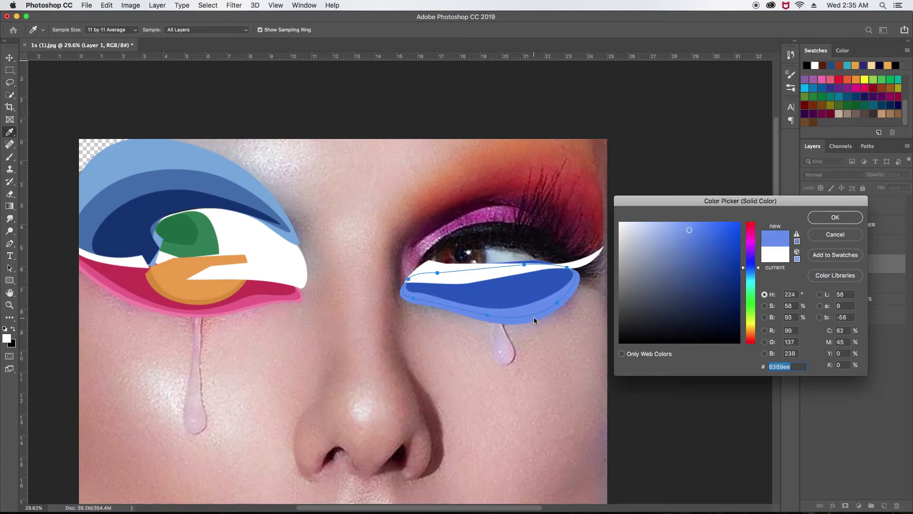
pyautogui.click(701, 243)
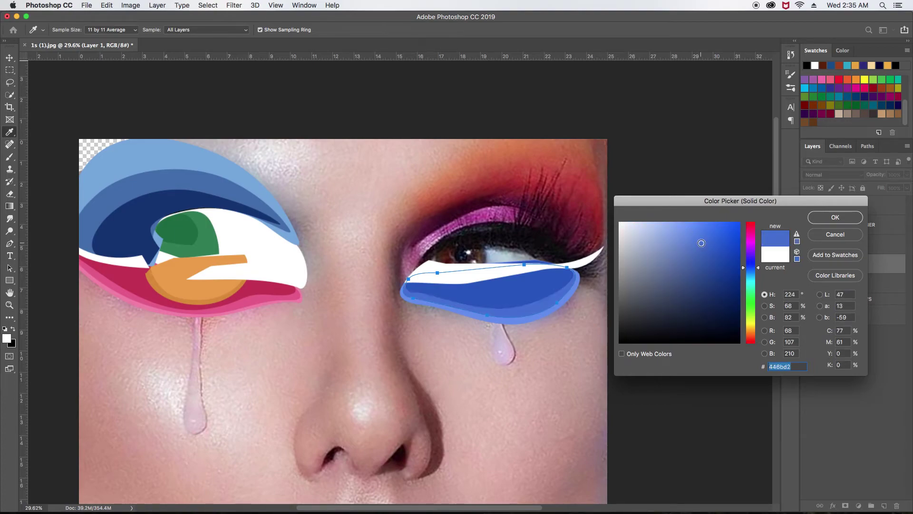
pyautogui.click(704, 248)
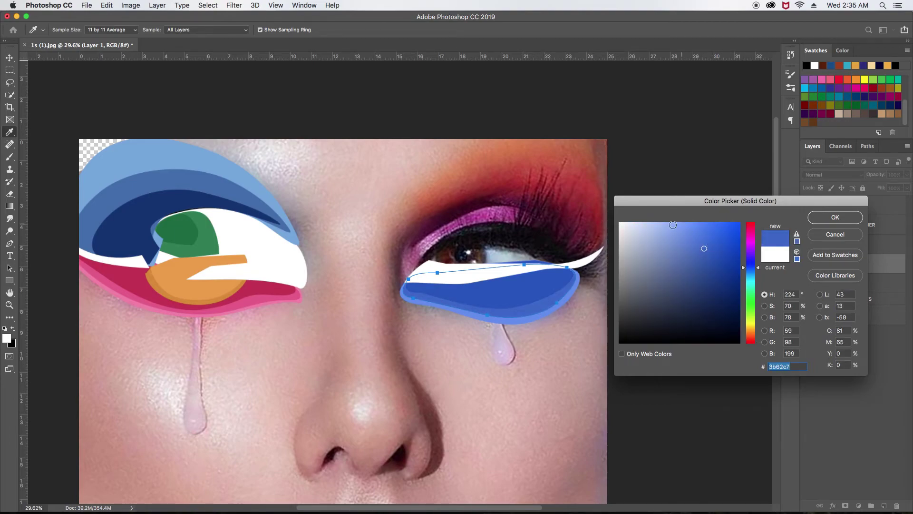
pyautogui.click(818, 218)
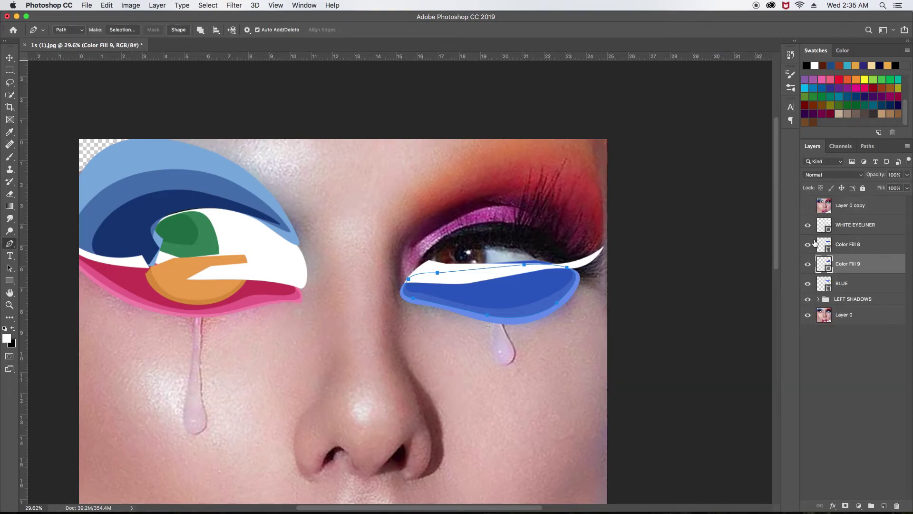
pyautogui.click(807, 208)
pyautogui.scroll(2, 552, 261)
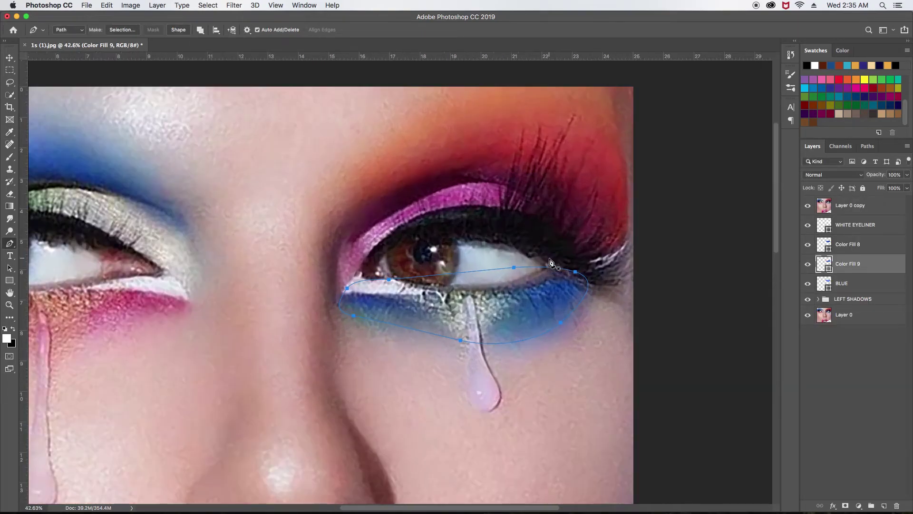
# - Center the right eye, select Color Fill 8 and add an empty Layer 1 above it
pyautogui.scroll(2, 552, 261)
pyautogui.moveTo(518, 254); pyautogui.dragTo(612, 282)
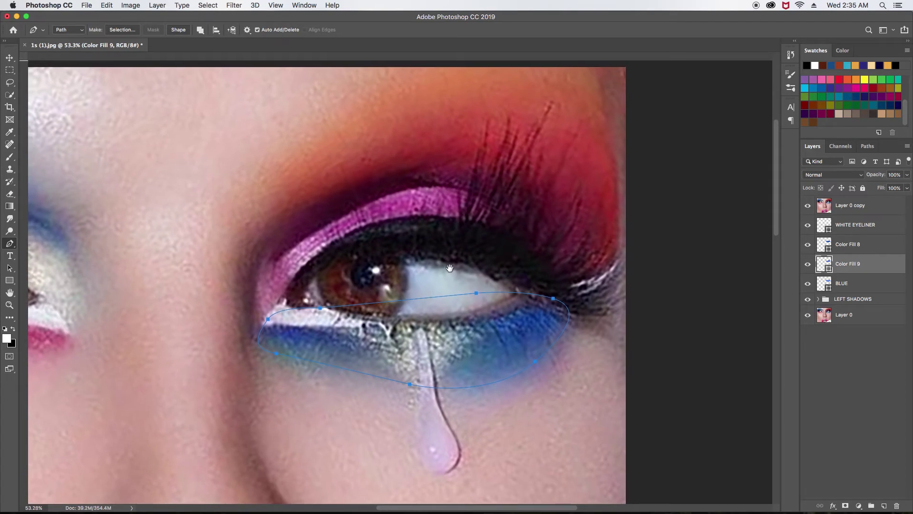
pyautogui.moveTo(545, 274)
pyautogui.mouseDown()
pyautogui.moveTo(594, 268)
pyautogui.moveTo(574, 282)
pyautogui.moveTo(488, 296)
pyautogui.mouseUp()
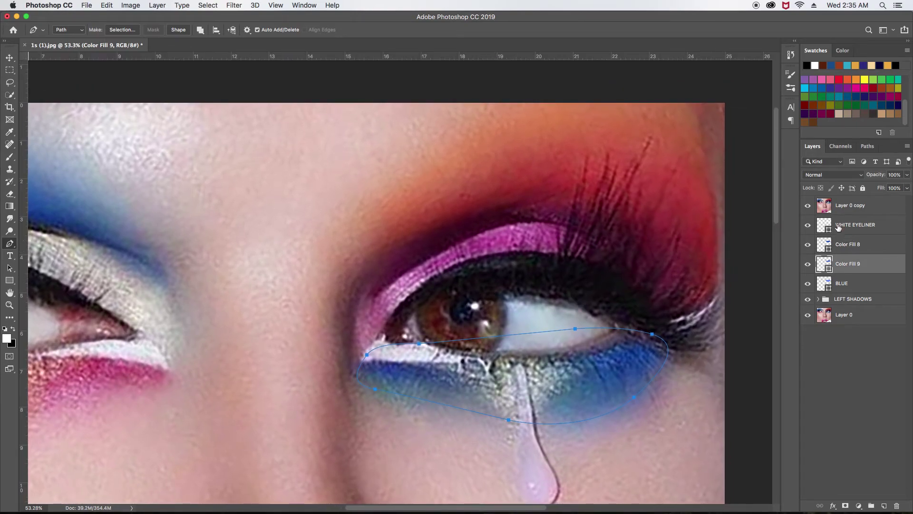
pyautogui.click(830, 242)
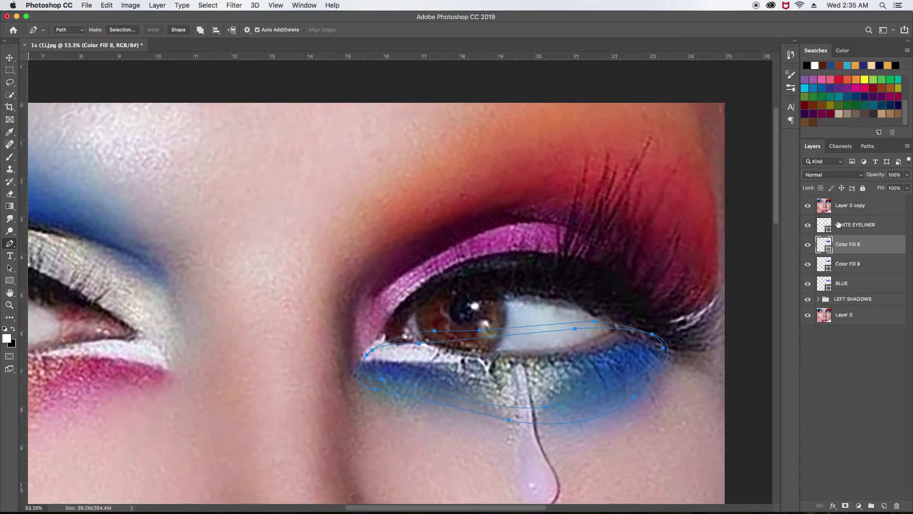
pyautogui.click(868, 146)
pyautogui.click(813, 147)
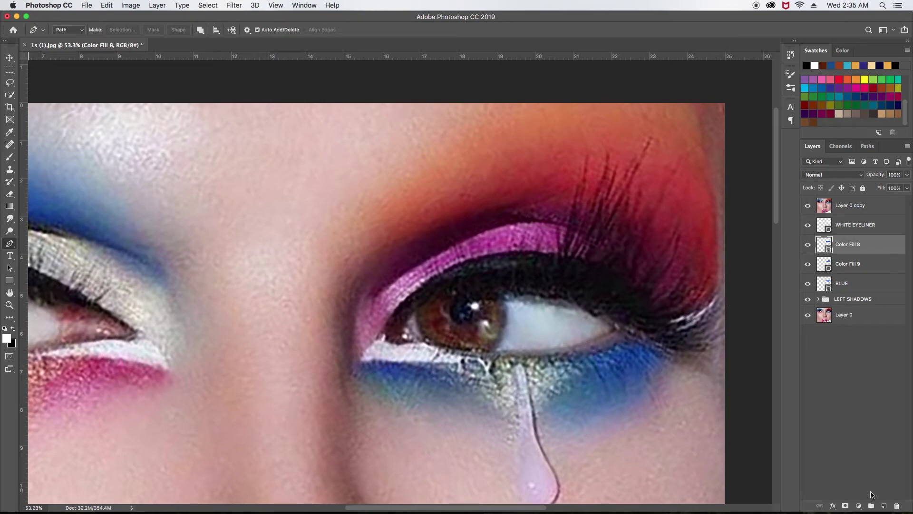
pyautogui.click(884, 505)
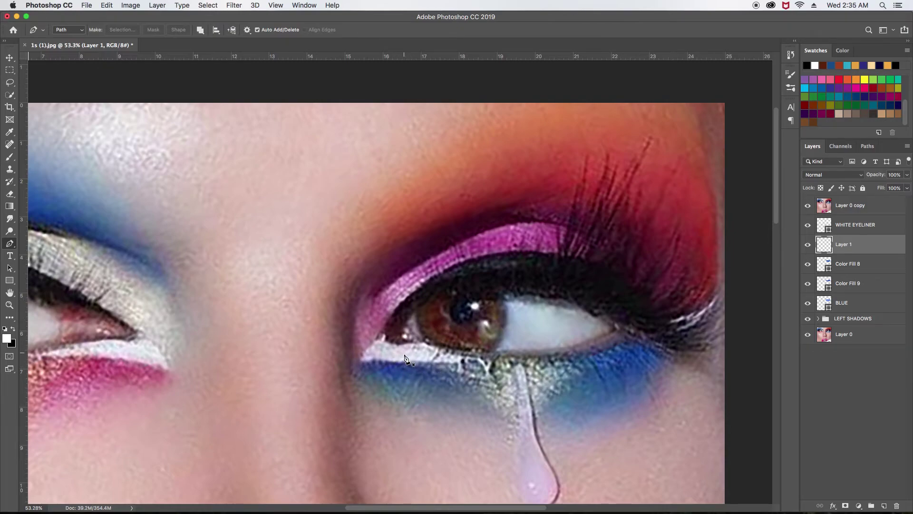
# - Start the outline on the lower lash line and curve it to the inner eye corner
pyautogui.moveTo(454, 344); pyautogui.dragTo(355, 367)
pyautogui.press('Return')
pyautogui.click(424, 336)
pyautogui.moveTo(351, 353); pyautogui.dragTo(359, 315)
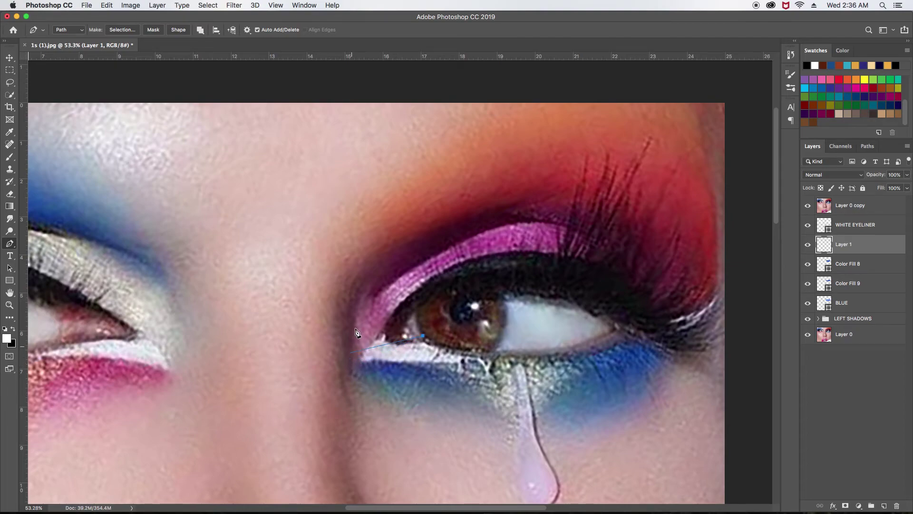
pyautogui.click(382, 357)
pyautogui.moveTo(383, 357); pyautogui.dragTo(384, 350)
pyautogui.moveTo(376, 315)
pyautogui.mouseDown()
pyautogui.moveTo(383, 329)
pyautogui.moveTo(361, 322)
pyautogui.mouseUp()
pyautogui.keyDown('alt'); pyautogui.click(360, 368); pyautogui.keyUp('alt')
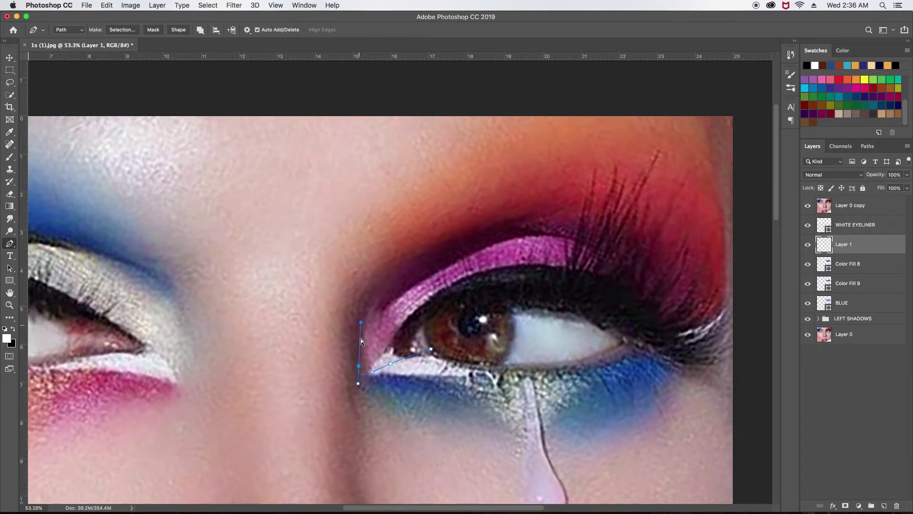
# - Arch the outline over the lid to the brow's outer end and back along the lash line
pyautogui.moveTo(398, 249); pyautogui.dragTo(461, 314)
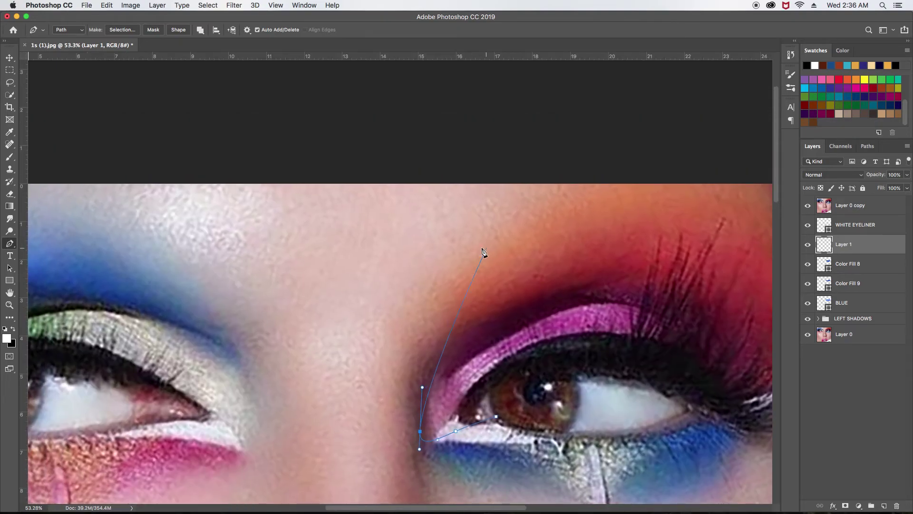
pyautogui.moveTo(486, 239); pyautogui.dragTo(582, 155)
pyautogui.moveTo(654, 172); pyautogui.dragTo(493, 137)
pyautogui.moveTo(613, 170); pyautogui.dragTo(639, 222)
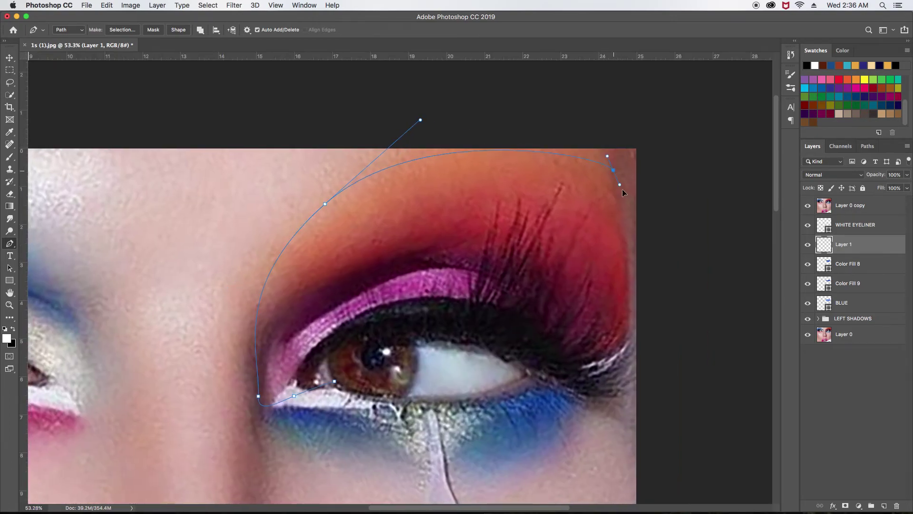
pyautogui.scroll(-5, 639, 222)
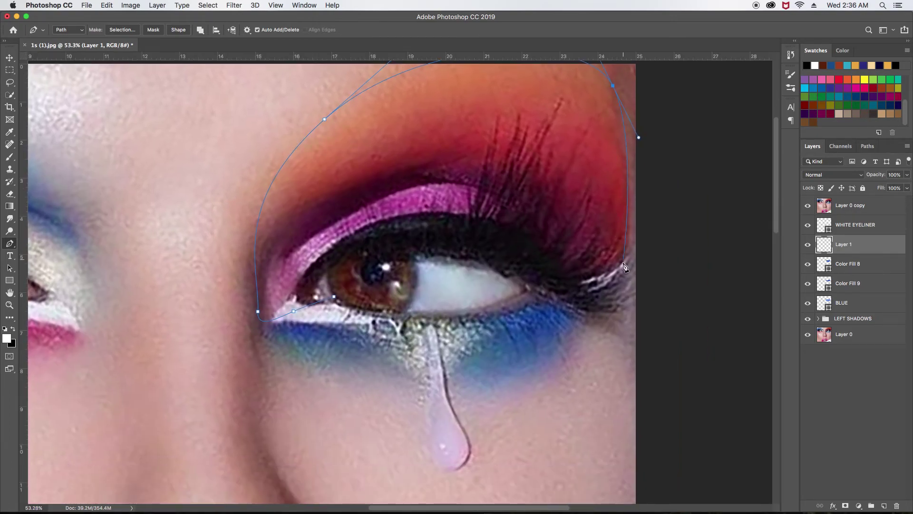
pyautogui.moveTo(619, 281); pyautogui.dragTo(603, 307)
pyautogui.moveTo(525, 279)
pyautogui.mouseDown()
pyautogui.moveTo(487, 256)
pyautogui.moveTo(428, 305)
pyautogui.mouseUp()
pyautogui.hscroll(-3, 471, 266)
pyautogui.scroll(1, 471, 266)
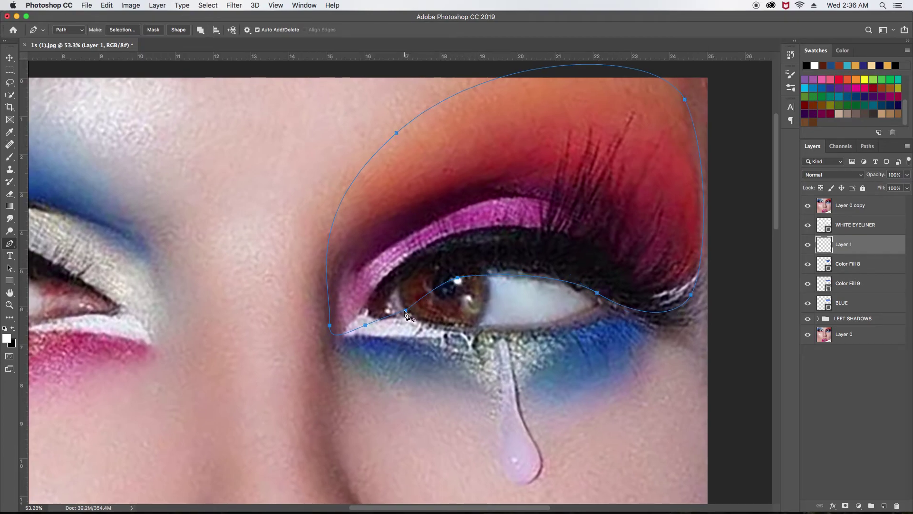
pyautogui.scroll(3, 466, 261)
pyautogui.hscroll(2, 466, 262)
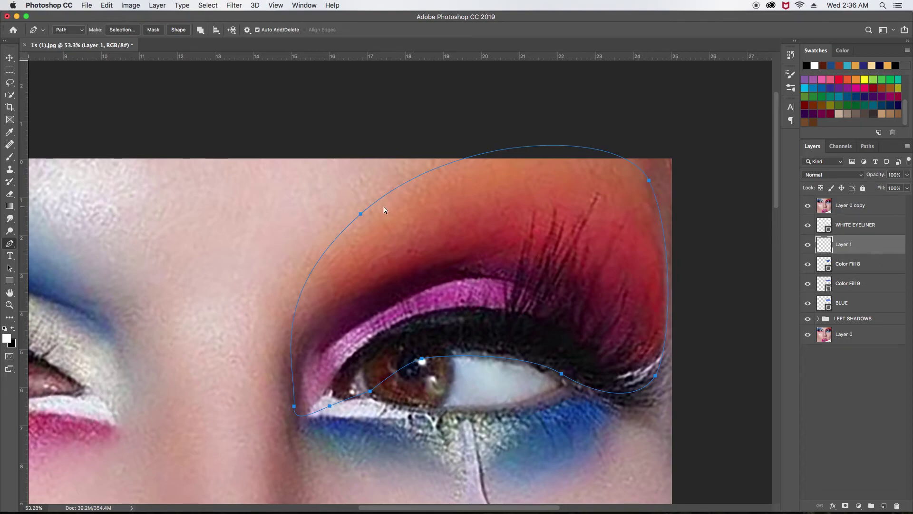
# - Refine the anchors at the inner corner and top-left curve to fit the orange-red shadow
pyautogui.moveTo(361, 215); pyautogui.dragTo(352, 242)
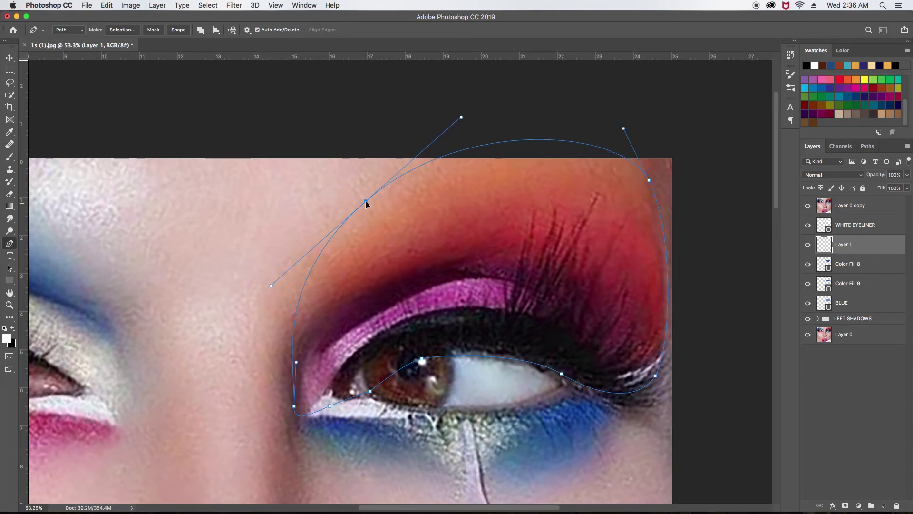
pyautogui.moveTo(297, 362); pyautogui.dragTo(289, 366)
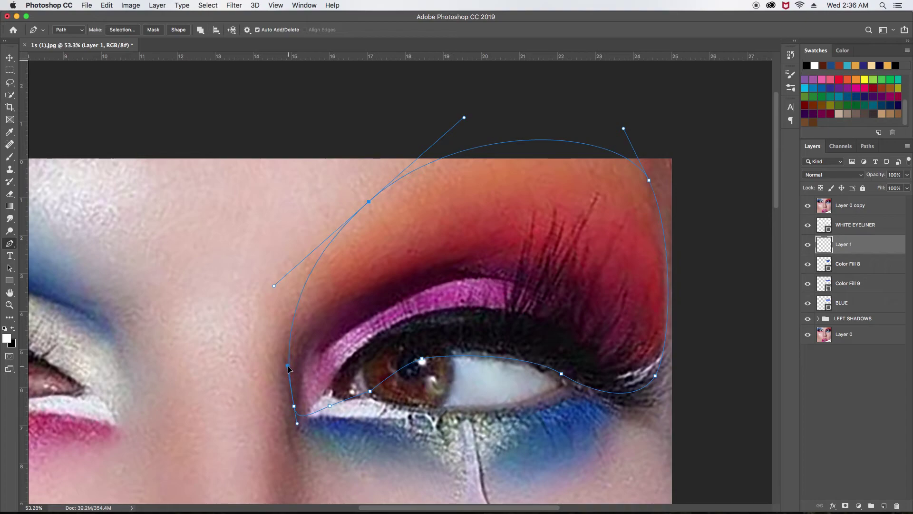
pyautogui.moveTo(293, 406); pyautogui.dragTo(295, 409)
pyautogui.click(295, 408)
pyautogui.moveTo(288, 366); pyautogui.dragTo(291, 389)
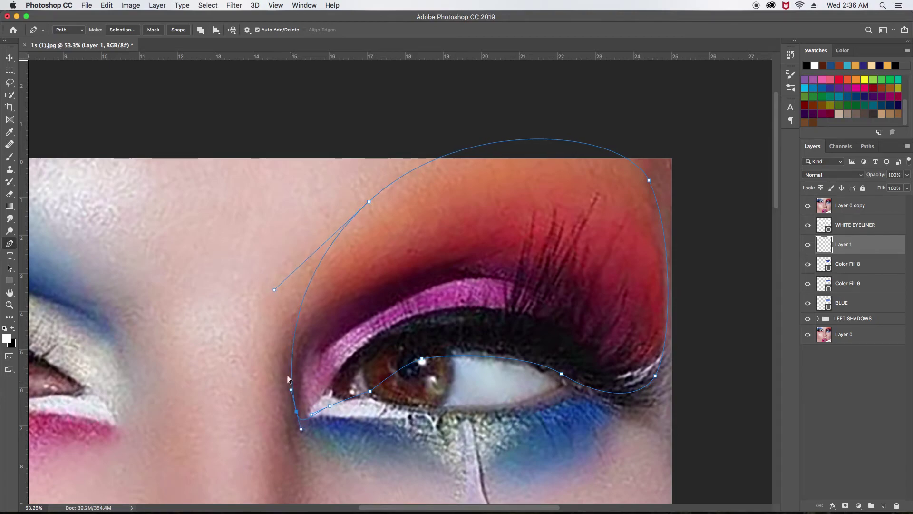
pyautogui.click(369, 202)
pyautogui.moveTo(370, 203); pyautogui.dragTo(353, 209)
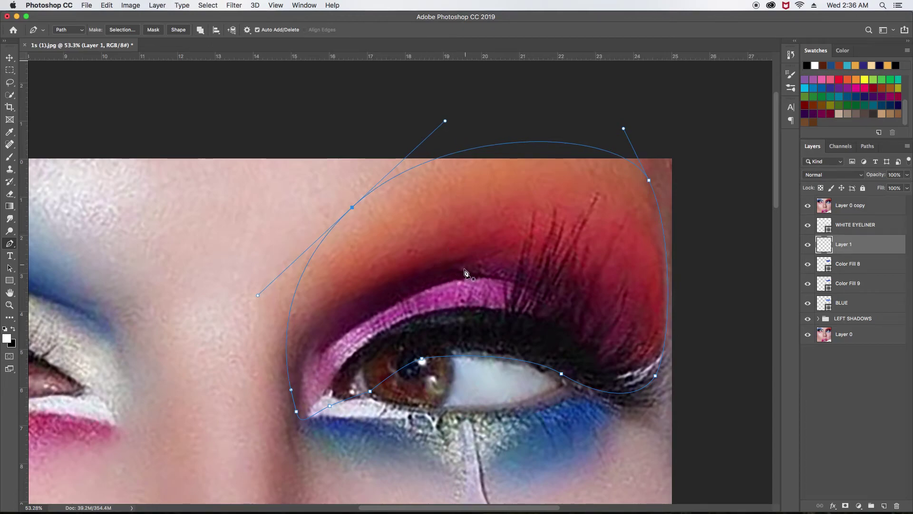
pyautogui.scroll(-2, 464, 261)
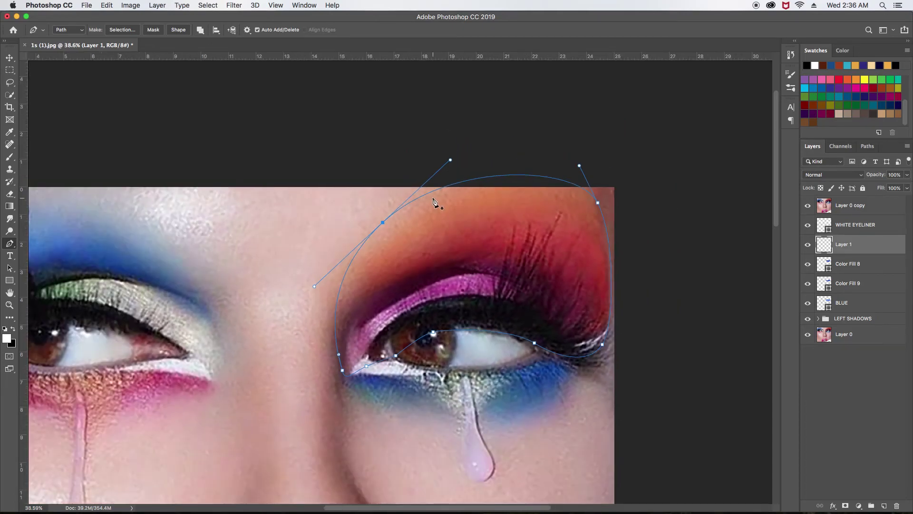
# - Toggle Layer 0 copy off, on and off again to compare the outline with the flat shapes
pyautogui.click(808, 205)
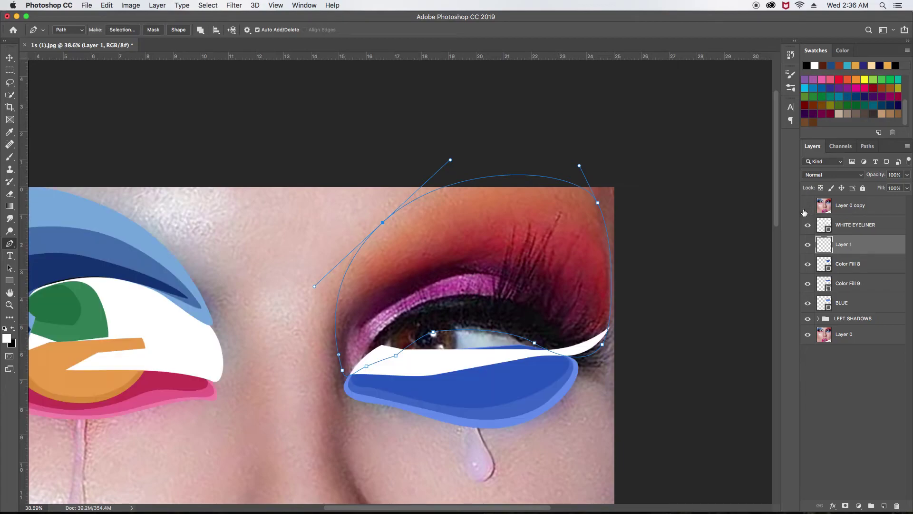
pyautogui.moveTo(302, 306)
pyautogui.mouseDown()
pyautogui.moveTo(420, 283)
pyautogui.moveTo(404, 291)
pyautogui.mouseUp()
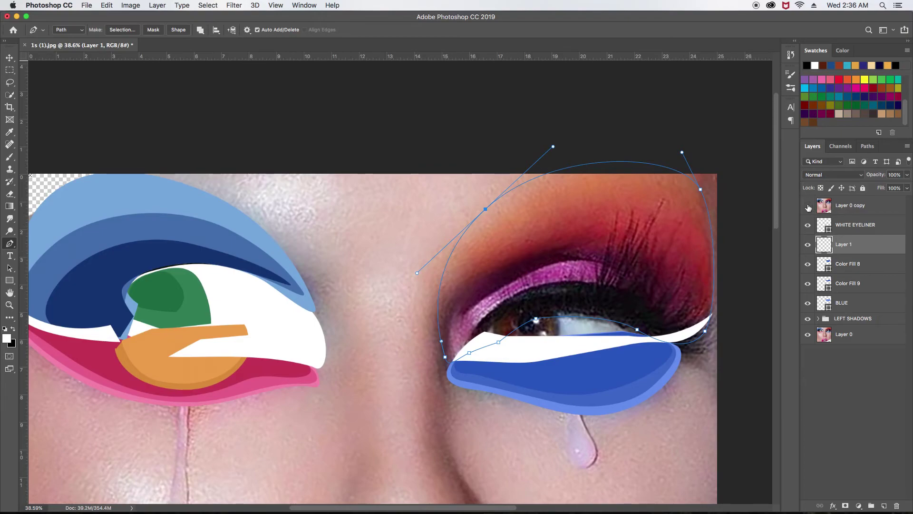
pyautogui.click(808, 206)
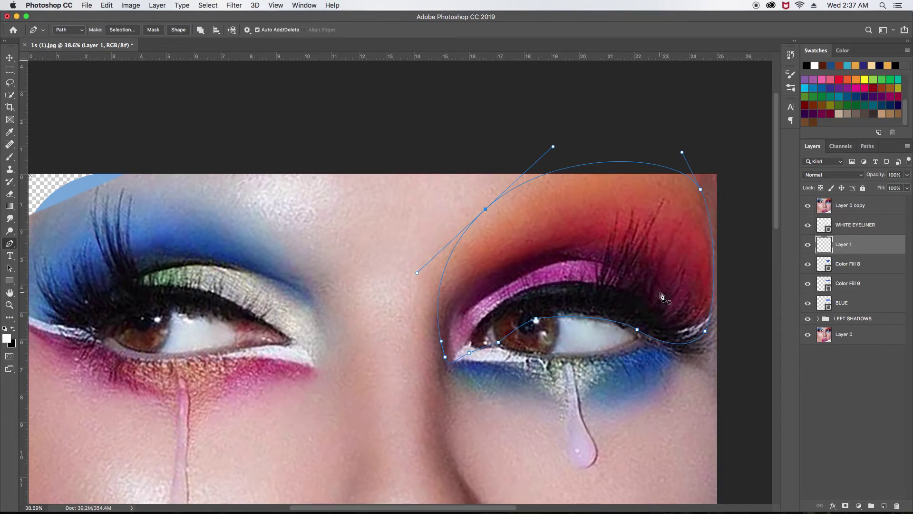
pyautogui.click(808, 206)
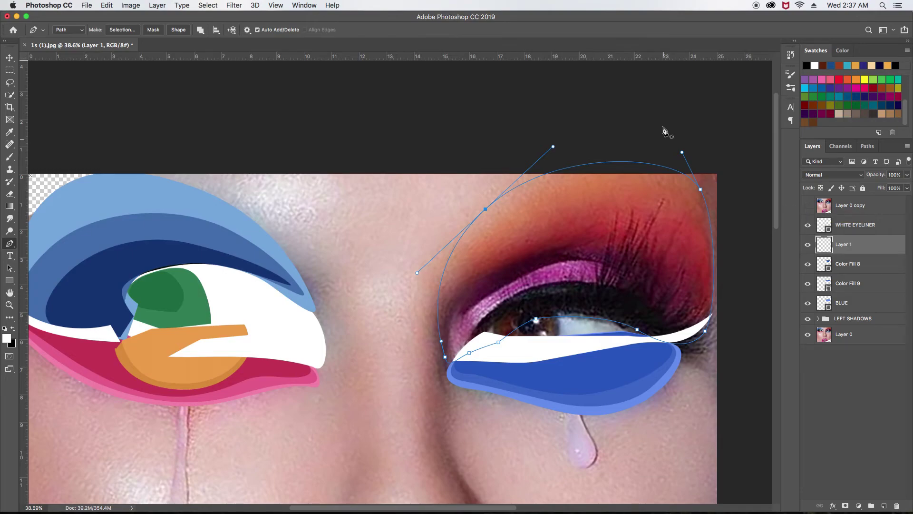
pyautogui.click(160, 8)
pyautogui.moveTo(176, 124)
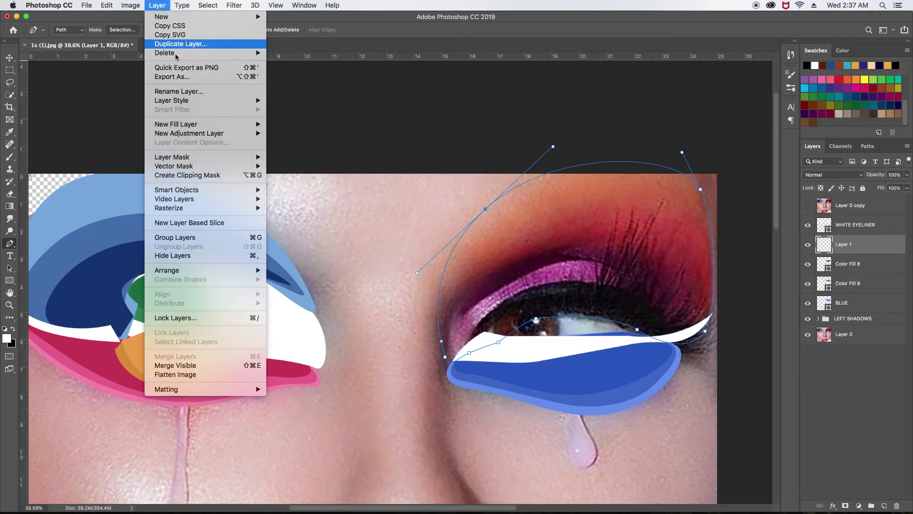
# - Add a salmon orange #ef8350 solid colour fill named ORANGE, then show Layer 0 copy again
pyautogui.click(279, 125)
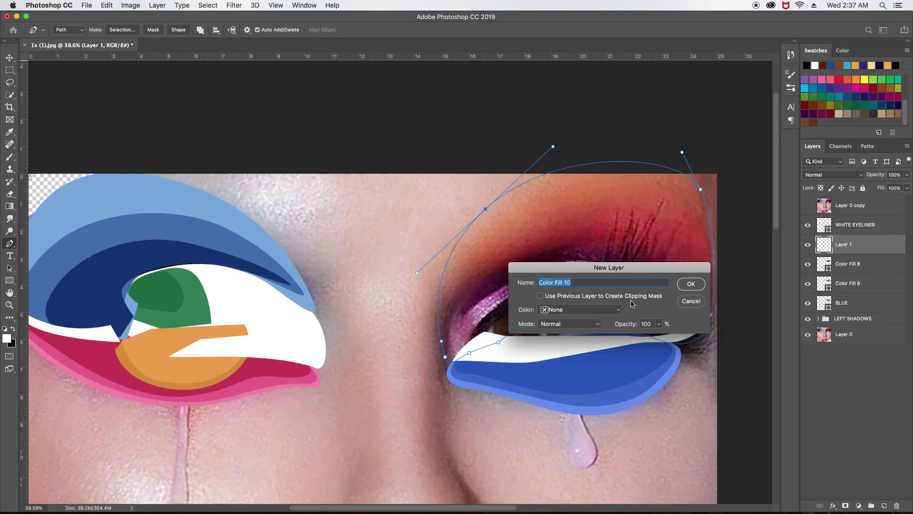
pyautogui.write('ORANGE')
pyautogui.click(690, 284)
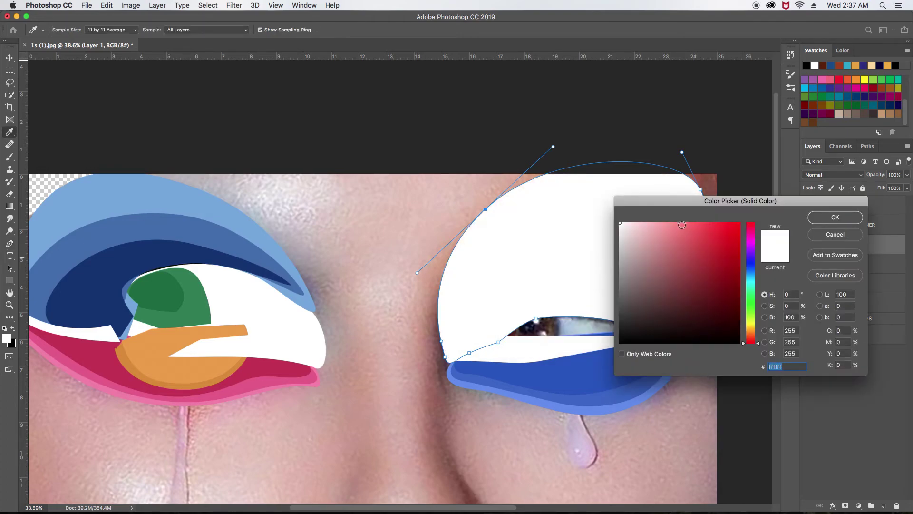
pyautogui.click(851, 81)
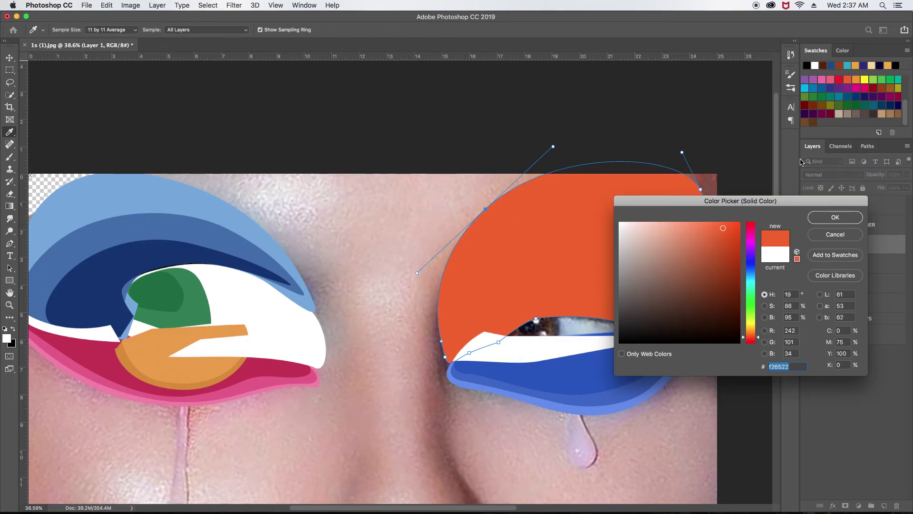
pyautogui.moveTo(686, 224); pyautogui.dragTo(700, 230)
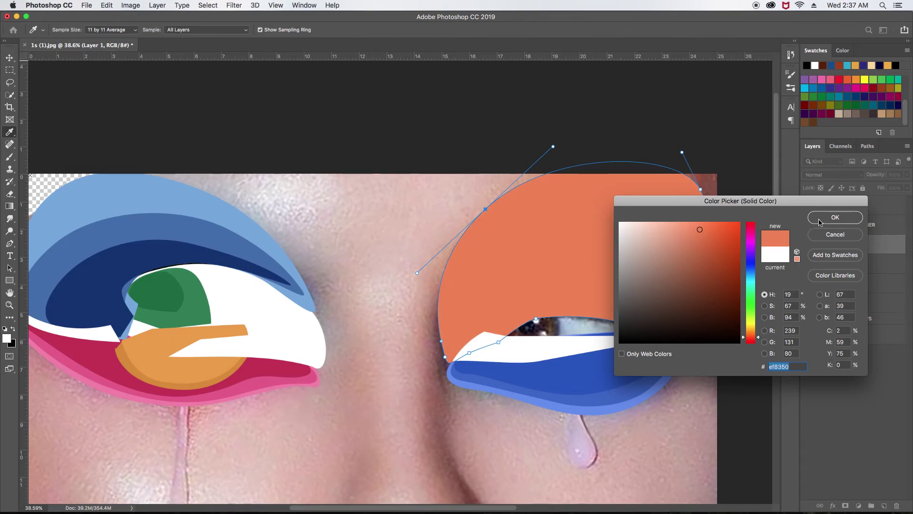
pyautogui.click(821, 220)
pyautogui.click(809, 206)
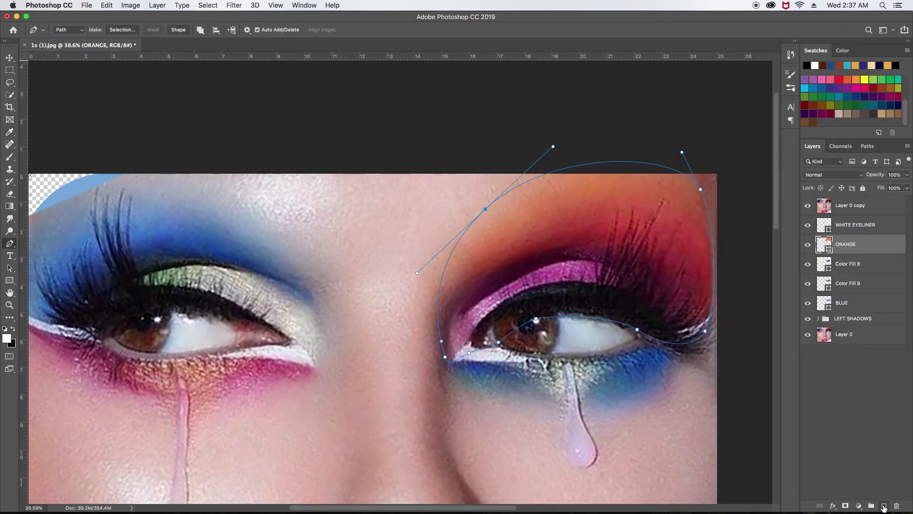
# - Add an empty Layer 1 above ORANGE and deselect the finished work path
pyautogui.click(884, 507)
pyautogui.click(868, 146)
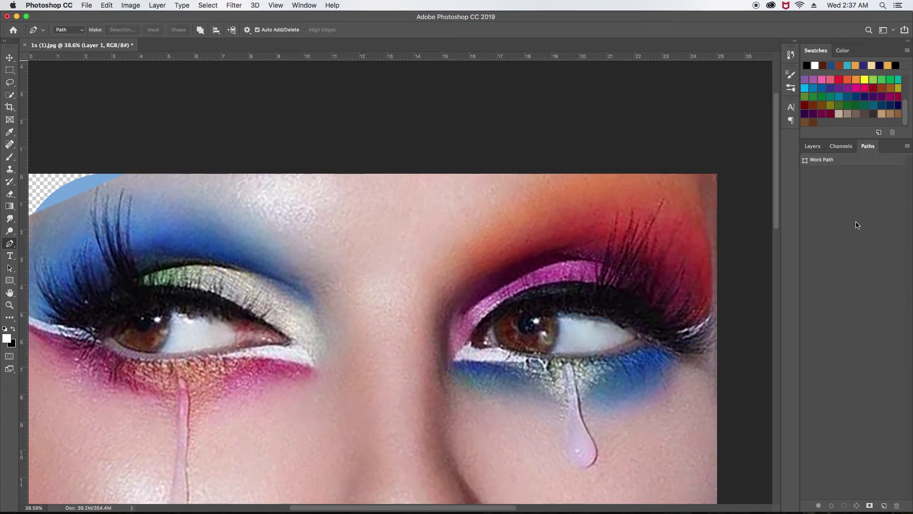
pyautogui.click(814, 146)
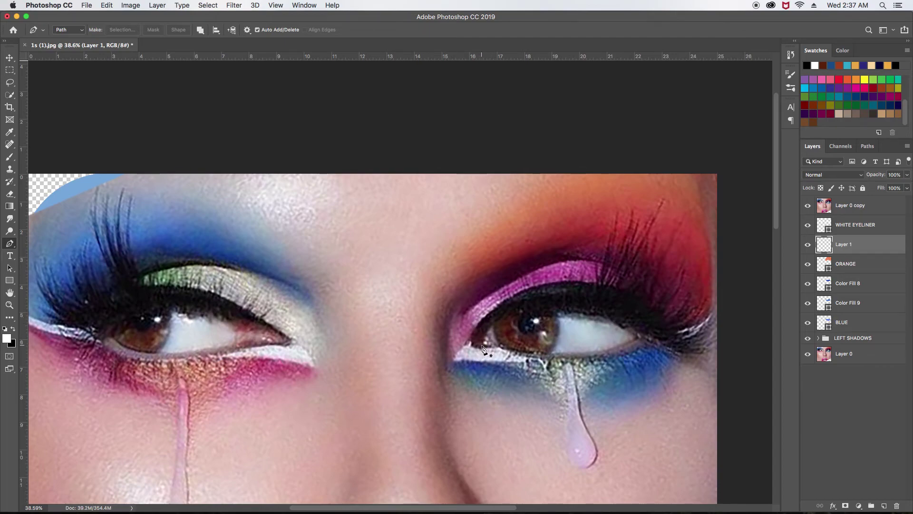
# - Trace a closed outline around the right eye's pink and red crease shadow
pyautogui.moveTo(485, 344); pyautogui.dragTo(509, 330)
pyautogui.moveTo(447, 338); pyautogui.dragTo(455, 302)
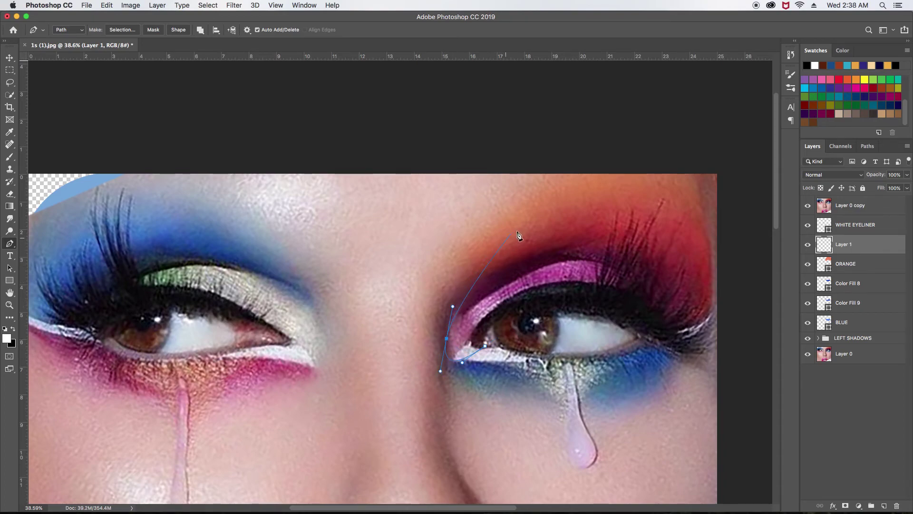
pyautogui.click(548, 217)
pyautogui.moveTo(633, 192); pyautogui.dragTo(635, 186)
pyautogui.moveTo(707, 248); pyautogui.dragTo(714, 276)
pyautogui.moveTo(681, 340)
pyautogui.mouseDown()
pyautogui.moveTo(651, 351)
pyautogui.moveTo(590, 321)
pyautogui.mouseUp()
pyautogui.moveTo(651, 355); pyautogui.dragTo(649, 338)
pyautogui.click(680, 341)
pyautogui.click(531, 327)
pyautogui.click(159, 6)
pyautogui.moveTo(176, 124)
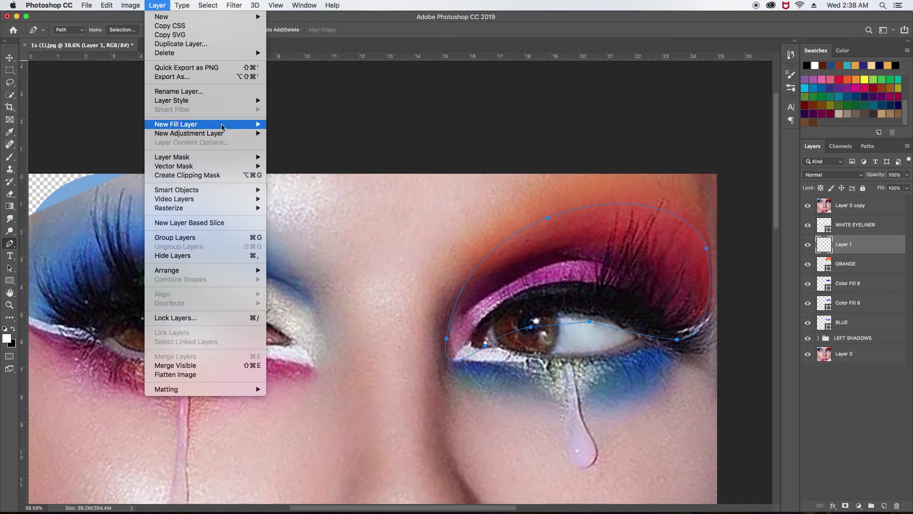
# - Fill the outline with a red #c33332 solid colour layer (Color Fill 10) and add an empty layer above it
pyautogui.click(303, 126)
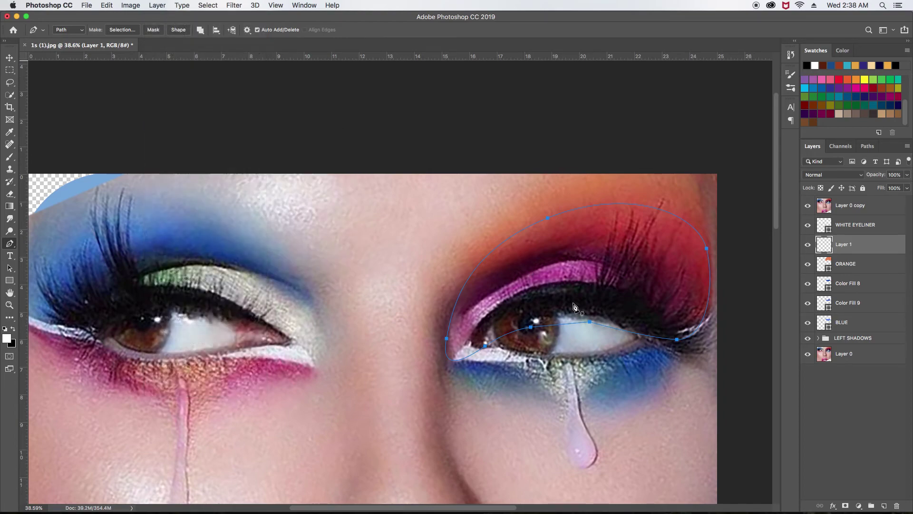
pyautogui.press('Return')
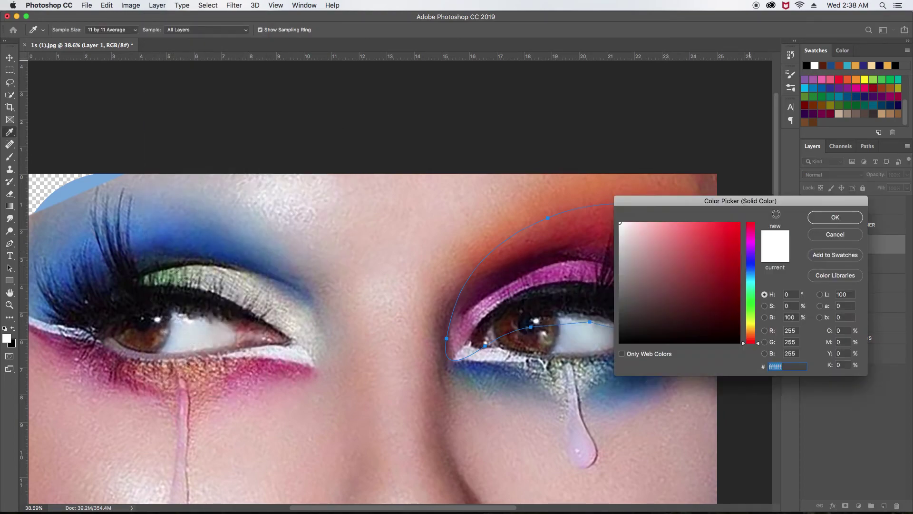
pyautogui.moveTo(757, 203); pyautogui.dragTo(892, 111)
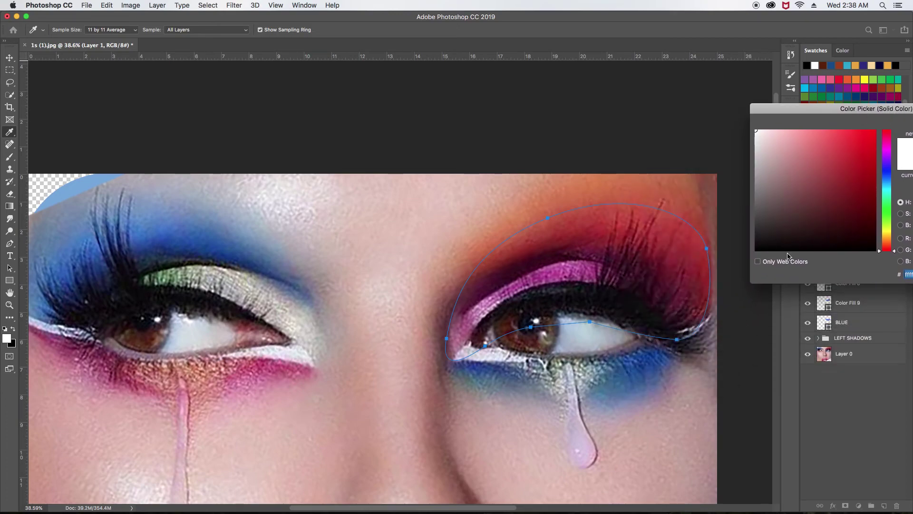
pyautogui.click(695, 259)
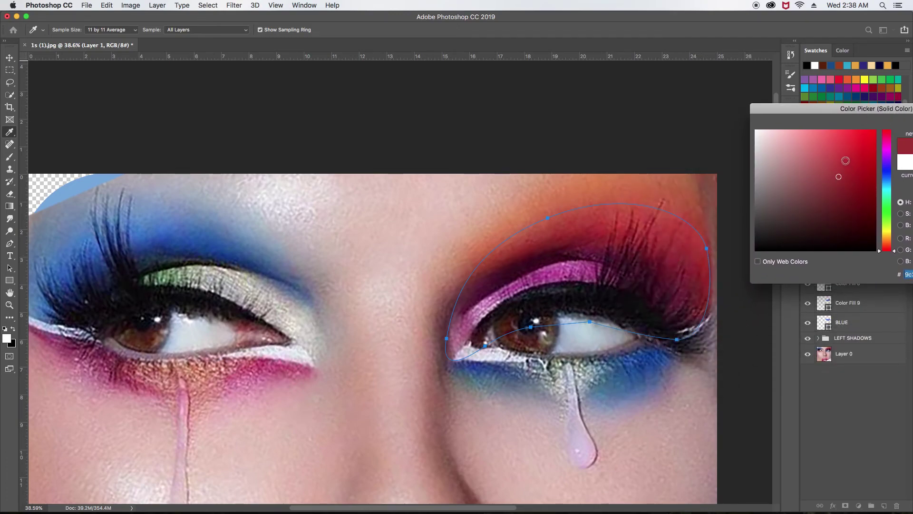
pyautogui.click(845, 158)
pyautogui.moveTo(872, 110); pyautogui.dragTo(747, 86)
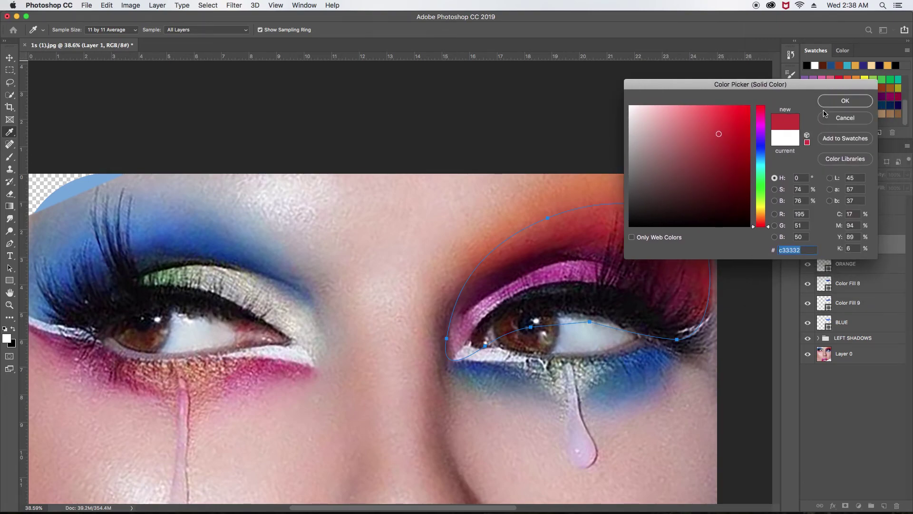
pyautogui.click(826, 103)
pyautogui.click(884, 505)
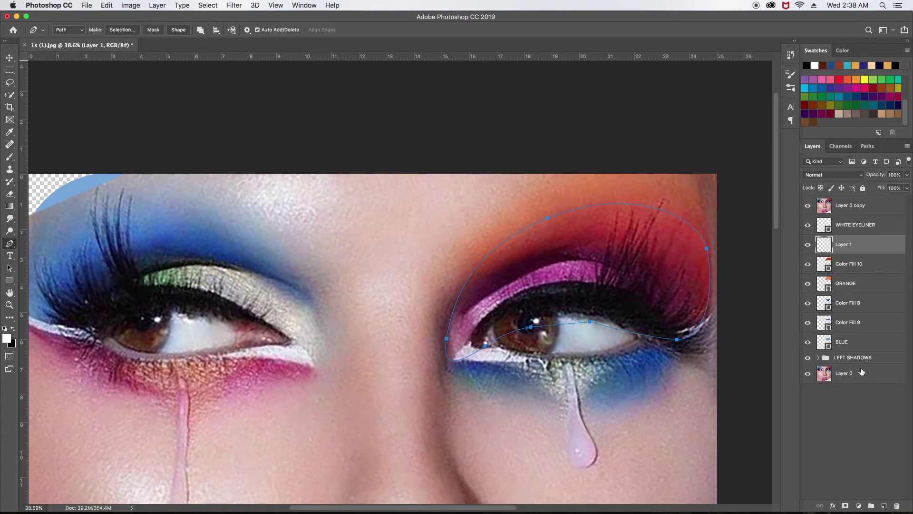
# - Undo the stray work path and empty layer started at the right eye's inner corner
pyautogui.click(868, 146)
pyautogui.click(851, 238)
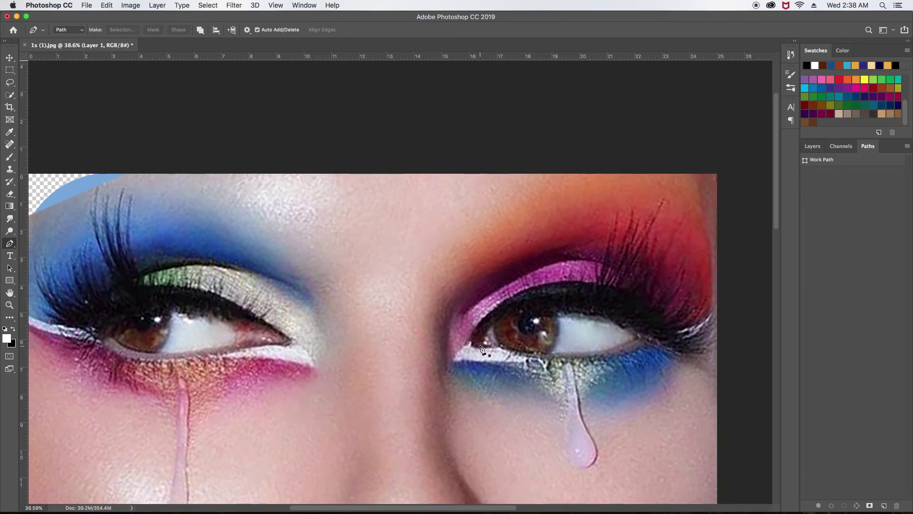
pyautogui.moveTo(492, 335); pyautogui.dragTo(460, 362)
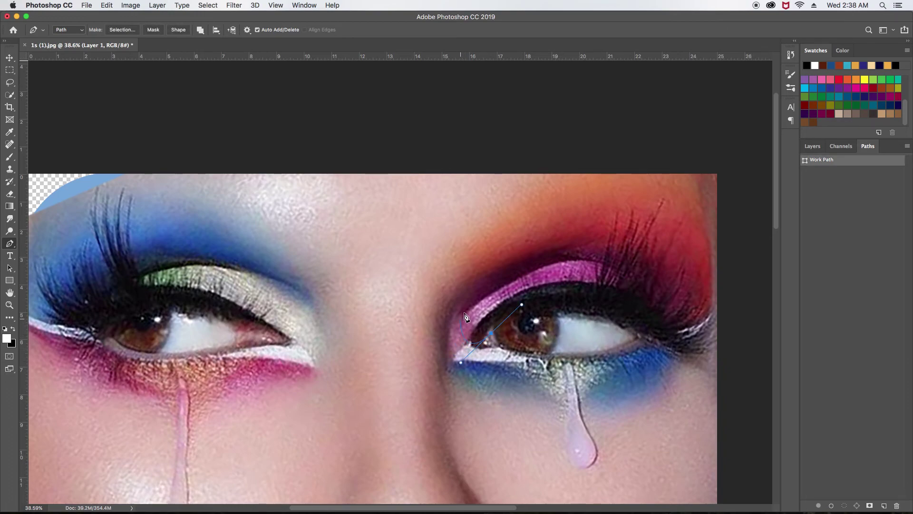
pyautogui.click(813, 146)
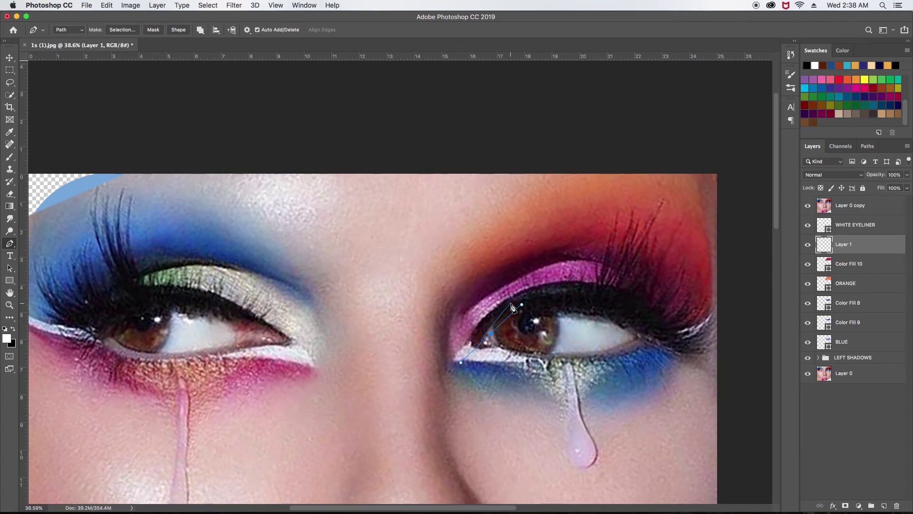
pyautogui.press('super+z')
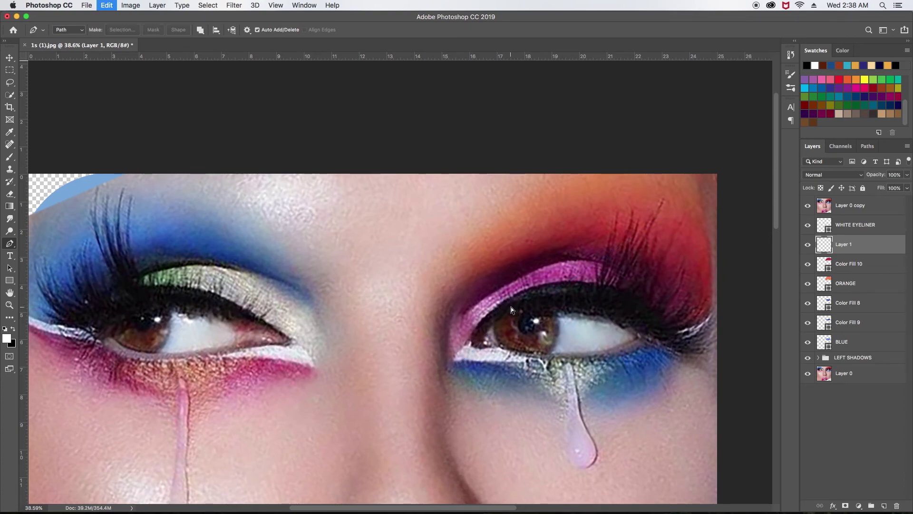
pyautogui.press('super+z')
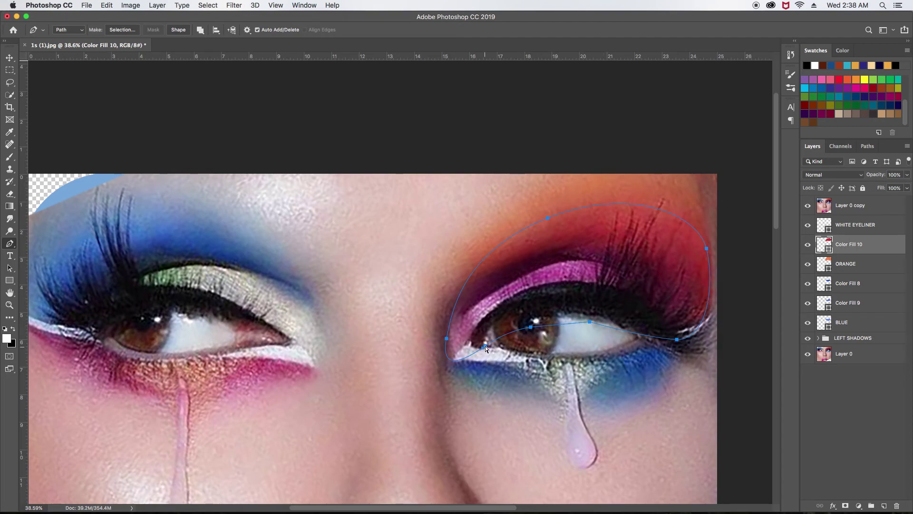
# - Hide Layer 0 copy and select Color Fill 10's shape path for editing
pyautogui.click(809, 209)
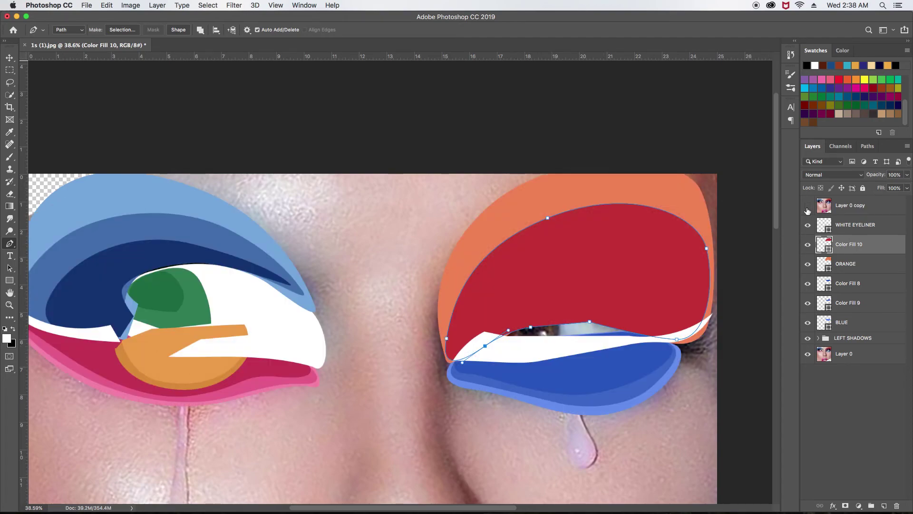
pyautogui.click(485, 347)
pyautogui.click(868, 146)
pyautogui.click(812, 146)
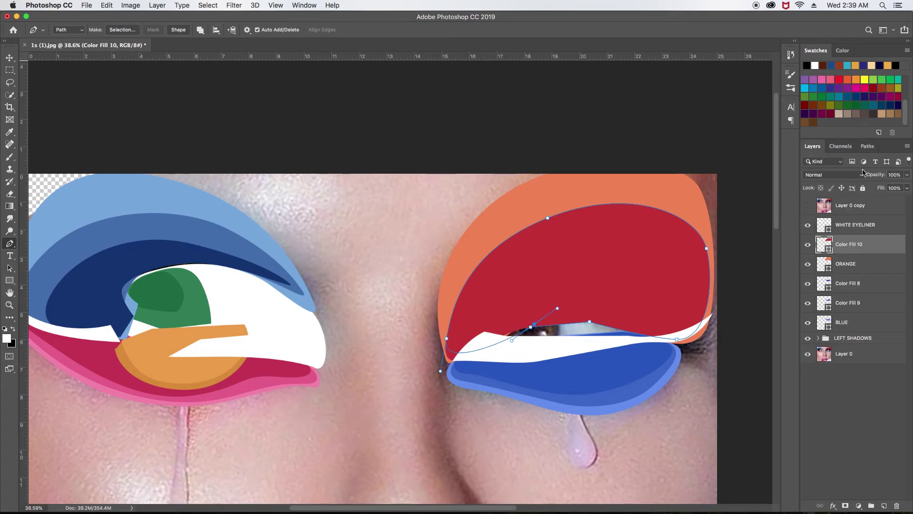
pyautogui.click(867, 146)
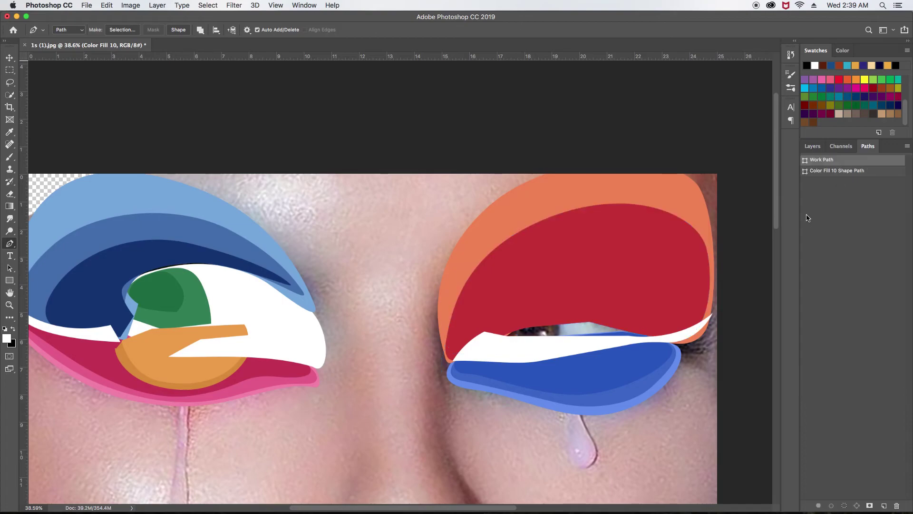
pyautogui.click(818, 149)
pyautogui.click(827, 244)
# - Refit the red shape's anchors to the inner eye corner and lower its top curve
pyautogui.click(485, 346)
pyautogui.moveTo(519, 328); pyautogui.dragTo(542, 312)
pyautogui.moveTo(459, 337); pyautogui.dragTo(490, 363)
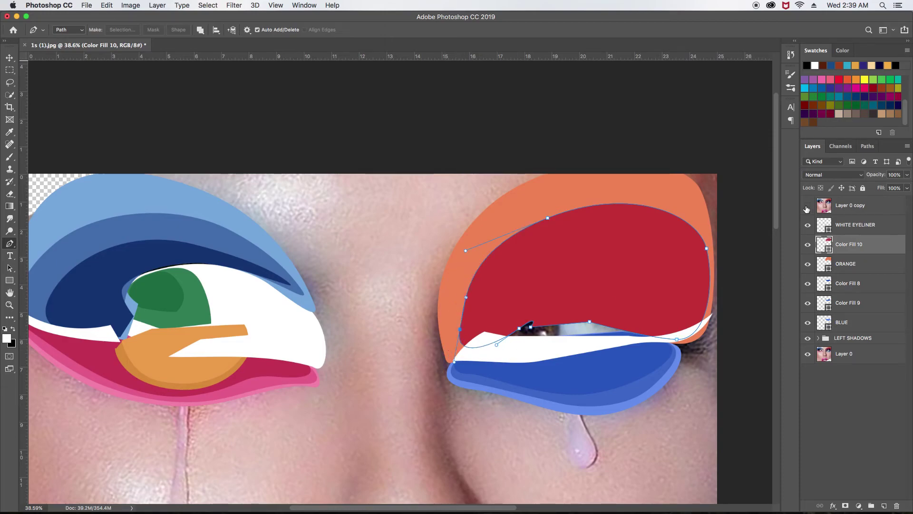
pyautogui.click(808, 207)
pyautogui.moveTo(459, 332)
pyautogui.mouseDown()
pyautogui.moveTo(457, 318)
pyautogui.moveTo(465, 346)
pyautogui.mouseUp()
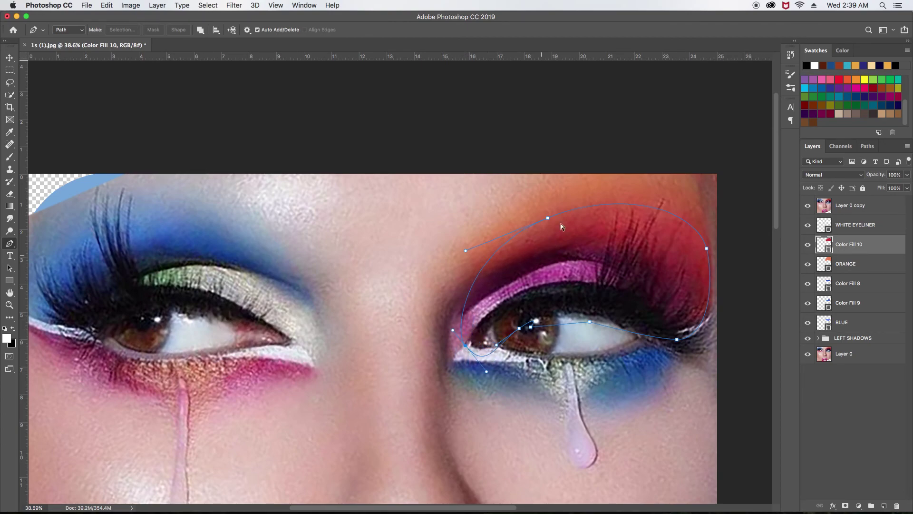
pyautogui.moveTo(547, 217); pyautogui.dragTo(547, 231)
pyautogui.click(823, 228)
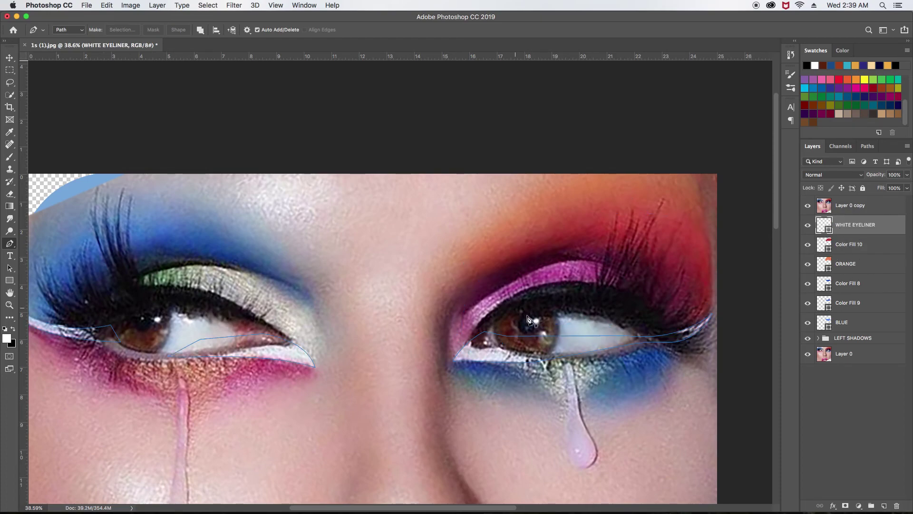
# - Add an empty layer above Color Fill 10 and pen a closed path around the right upper lid
pyautogui.click(828, 246)
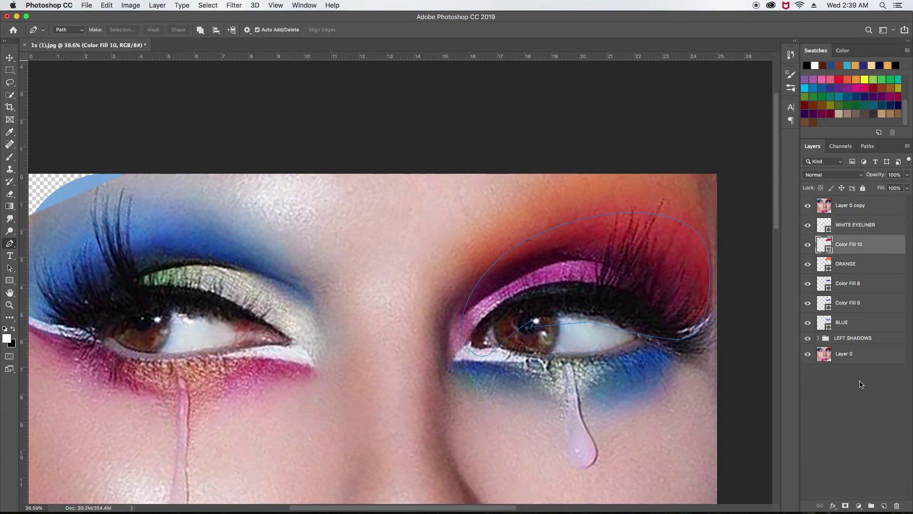
pyautogui.click(884, 507)
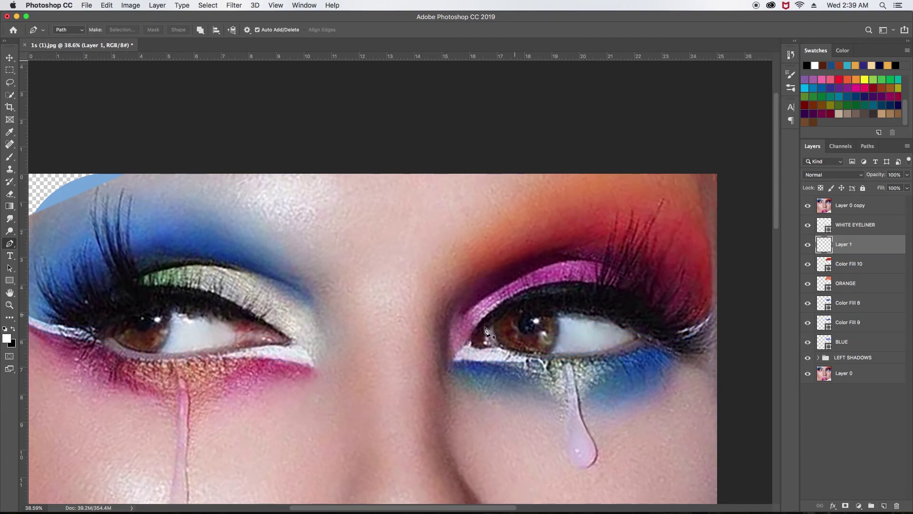
pyautogui.moveTo(496, 332); pyautogui.dragTo(467, 343)
pyautogui.moveTo(469, 301); pyautogui.dragTo(491, 272)
pyautogui.moveTo(577, 248); pyautogui.dragTo(614, 246)
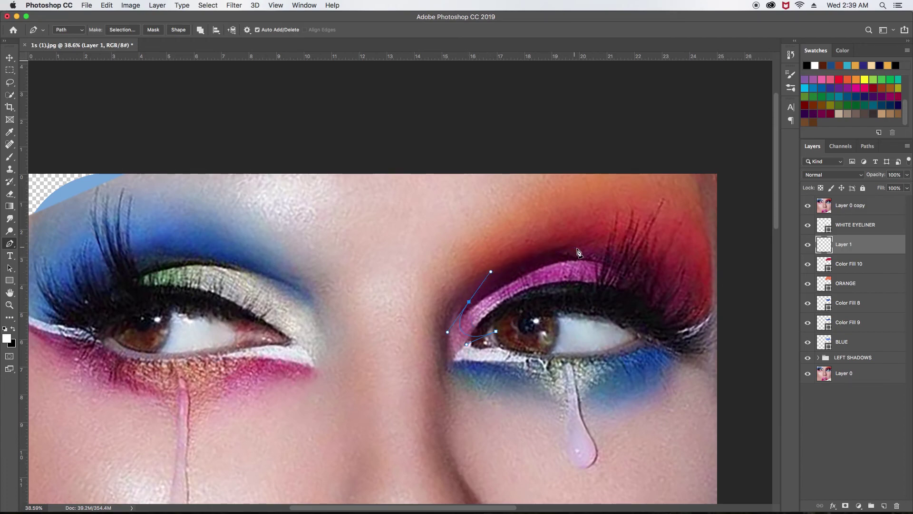
pyautogui.moveTo(674, 282); pyautogui.dragTo(691, 309)
pyautogui.moveTo(634, 342); pyautogui.dragTo(552, 350)
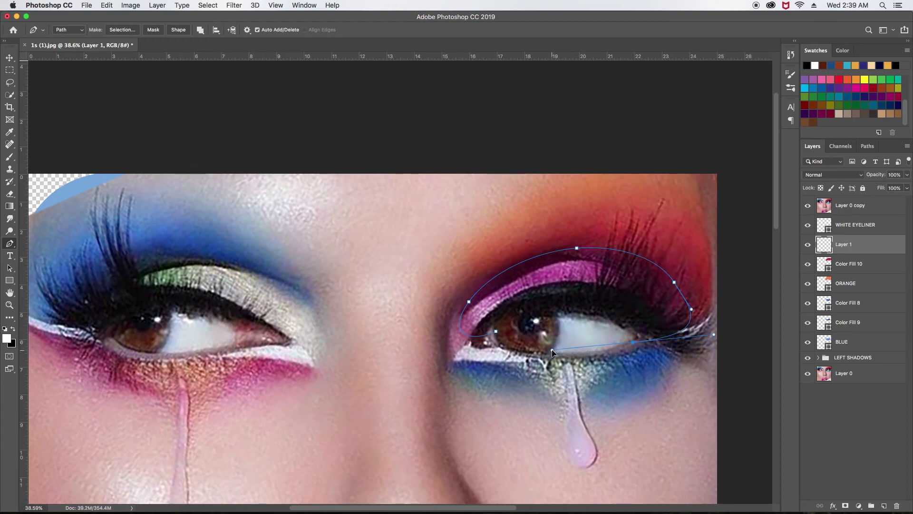
pyautogui.click(535, 329)
pyautogui.click(496, 331)
# - Fill the path with a Solid Color layer, Color Fill 11, in deep crimson #671118
pyautogui.click(160, 5)
pyautogui.moveTo(175, 124)
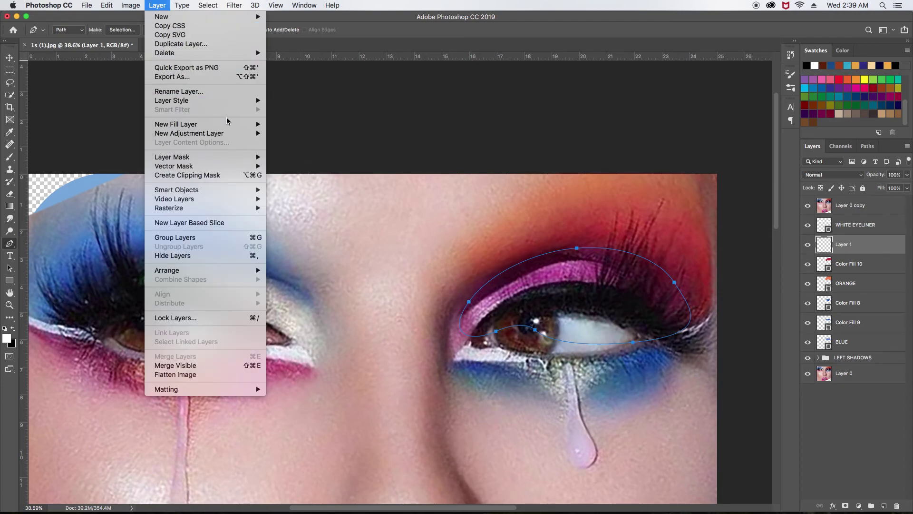
pyautogui.click(295, 124)
pyautogui.click(695, 285)
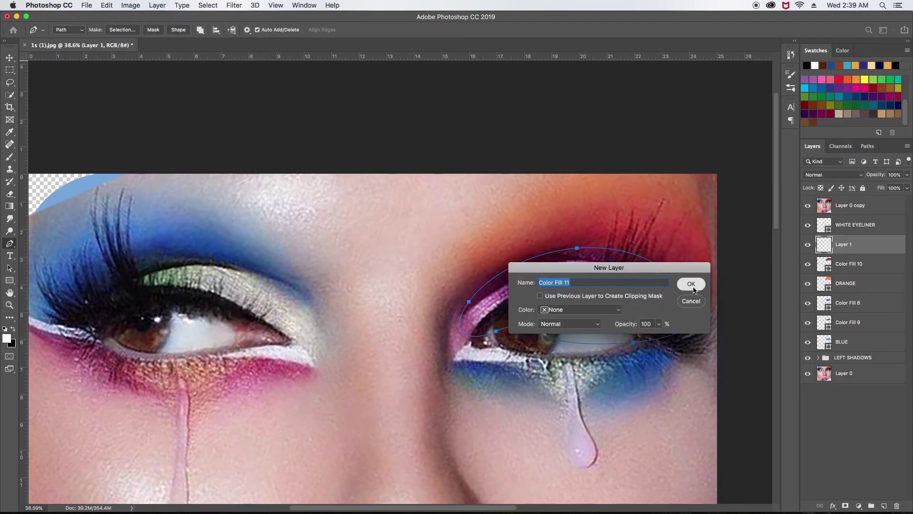
pyautogui.click(541, 259)
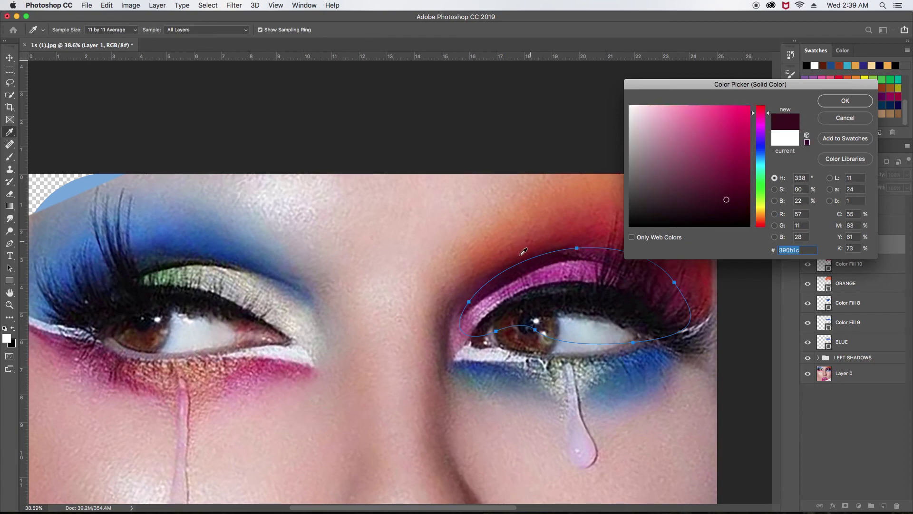
pyautogui.click(733, 175)
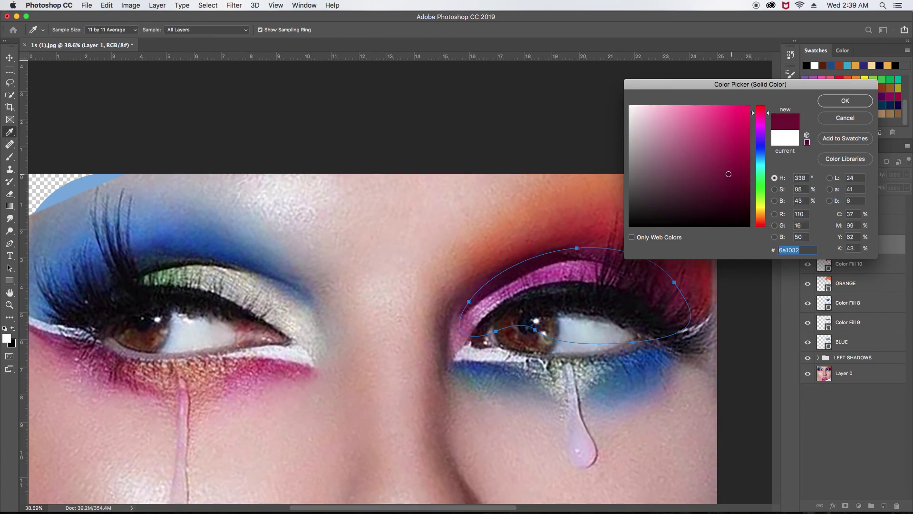
pyautogui.click(568, 245)
pyautogui.click(731, 178)
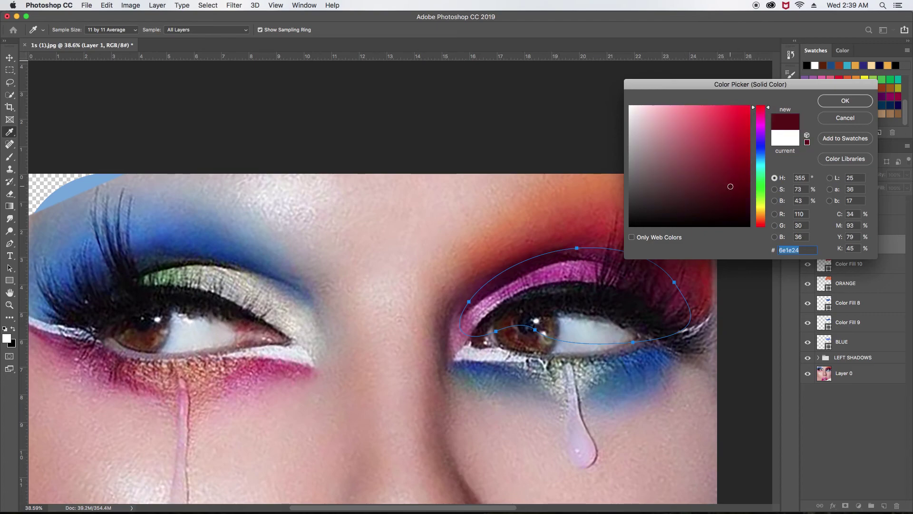
pyautogui.click(846, 102)
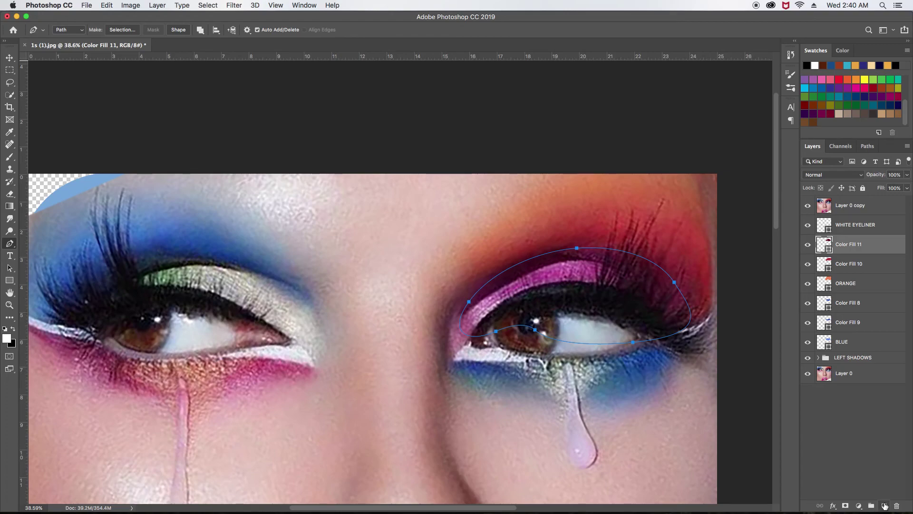
# - Add an empty layer above Color Fill 11 and deselect the work path
pyautogui.click(883, 506)
pyautogui.click(868, 146)
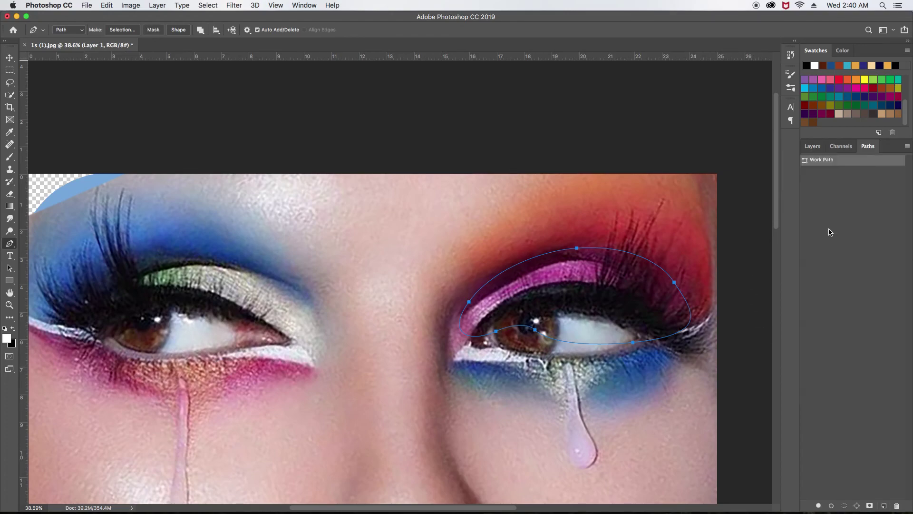
pyautogui.click(824, 188)
pyautogui.click(813, 146)
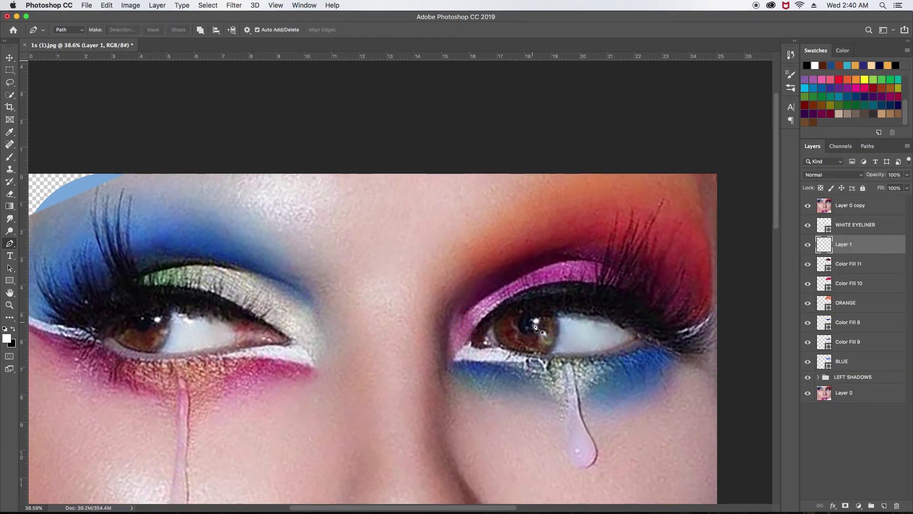
# - Zoom in and start a Pen path at the right eye's inner corner, undoing a misplaced point
pyautogui.scroll(3, 555, 315)
pyautogui.scroll(-2, 493, 284)
pyautogui.scroll(-1, 375, 309)
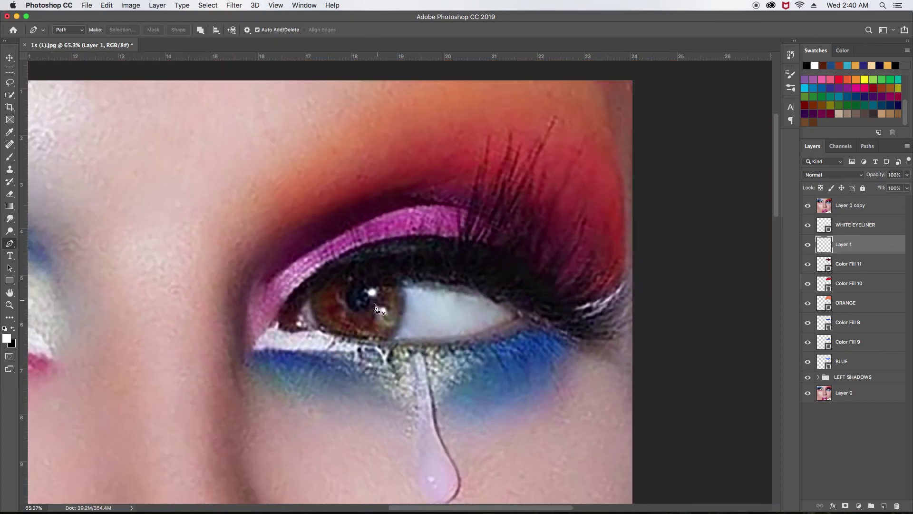
pyautogui.moveTo(290, 326)
pyautogui.mouseDown()
pyautogui.moveTo(259, 349)
pyautogui.moveTo(251, 305)
pyautogui.mouseUp()
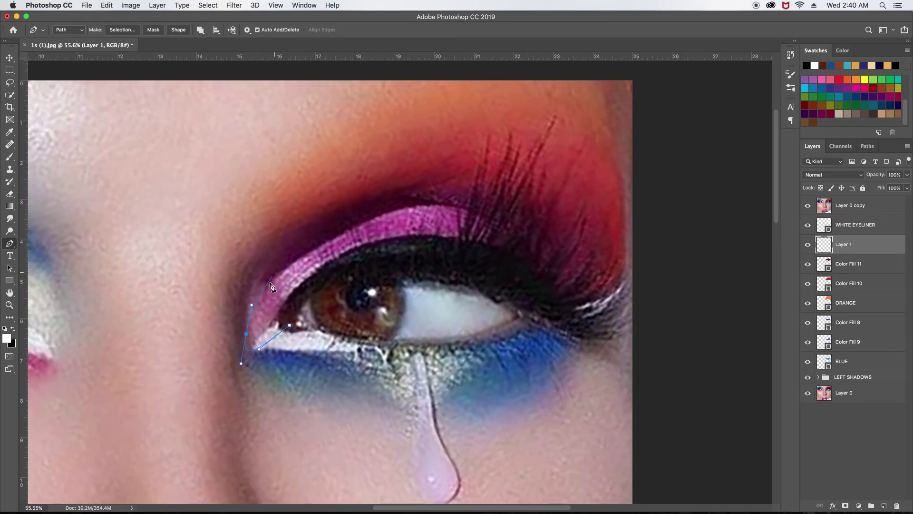
pyautogui.moveTo(274, 281); pyautogui.dragTo(272, 277)
pyautogui.moveTo(354, 225); pyautogui.dragTo(411, 209)
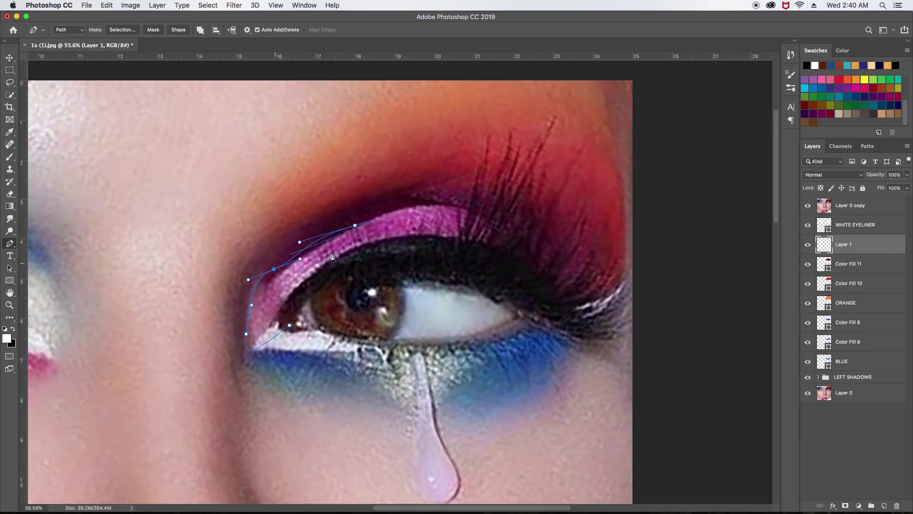
pyautogui.hotkey('ctrl', 'z')
pyautogui.hotkey('ctrl', 'z')
pyautogui.hotkey('ctrl', 'z')
pyautogui.hotkey('ctrl', 'z')
pyautogui.hotkey('ctrl', 'z')
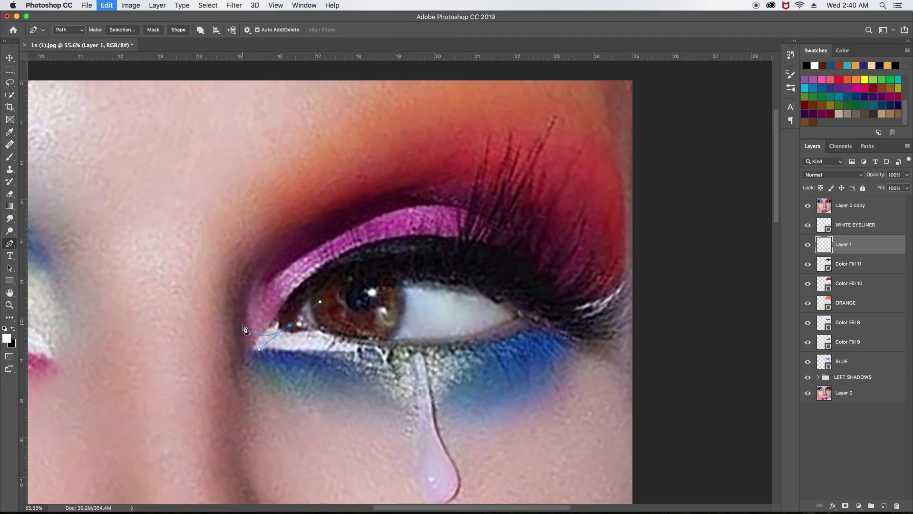
pyautogui.hotkey('ctrl', 'z')
pyautogui.hotkey('ctrl', 'z')
# - Close the path around the pink crease band and start a Solid Color fill layer from it
pyautogui.moveTo(283, 258); pyautogui.dragTo(308, 246)
pyautogui.moveTo(400, 205)
pyautogui.mouseDown()
pyautogui.moveTo(438, 198)
pyautogui.moveTo(494, 249)
pyautogui.mouseUp()
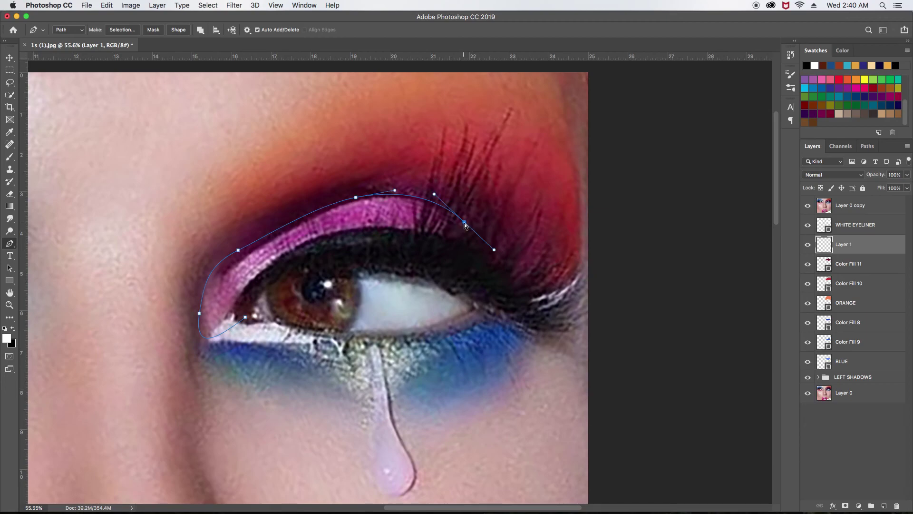
pyautogui.moveTo(464, 221); pyautogui.dragTo(501, 235)
pyautogui.moveTo(470, 205); pyautogui.dragTo(454, 197)
pyautogui.hotkey('ctrl', 'z')
pyautogui.moveTo(481, 289); pyautogui.dragTo(412, 284)
pyautogui.moveTo(373, 258); pyautogui.dragTo(268, 298)
pyautogui.click(246, 318)
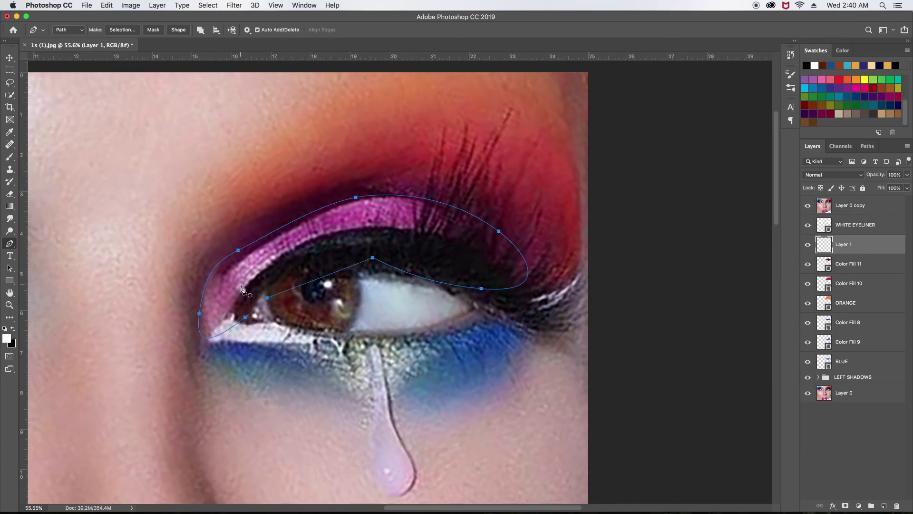
pyautogui.click(157, 5)
pyautogui.click(300, 133)
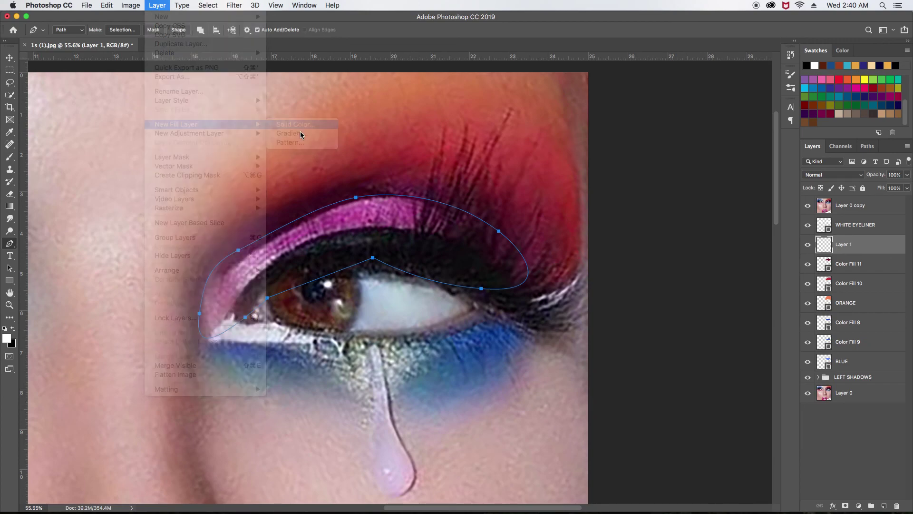
# - Name the fill layer PINK and give it a muted pink #b77692 sampled from the eyeshadow
pyautogui.write('PINK')
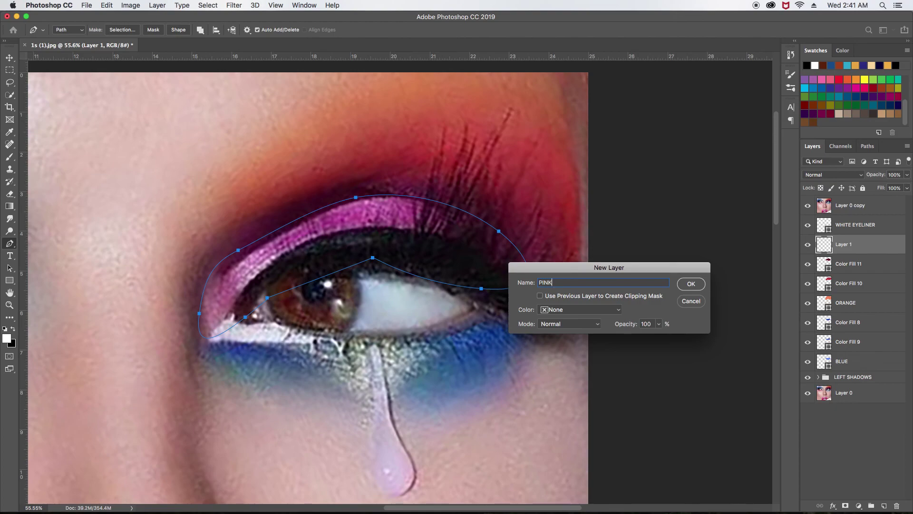
pyautogui.press('Return')
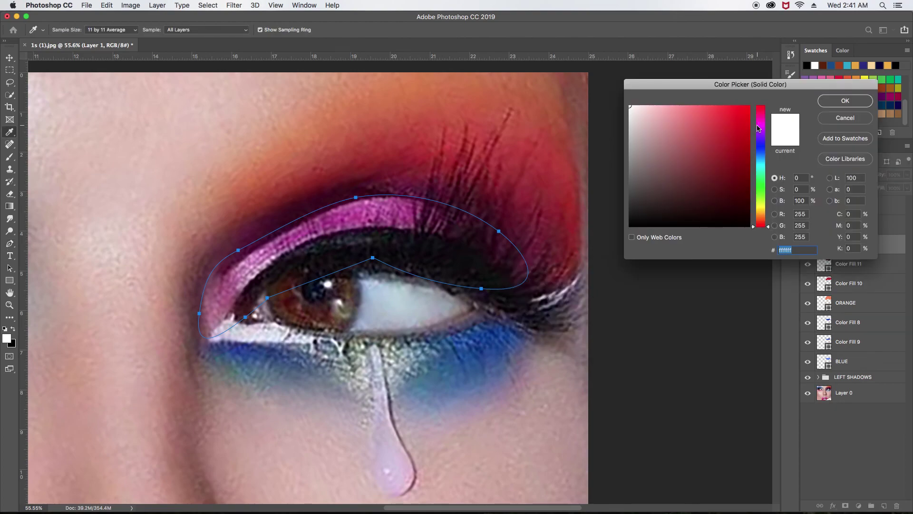
pyautogui.click(215, 310)
pyautogui.click(674, 130)
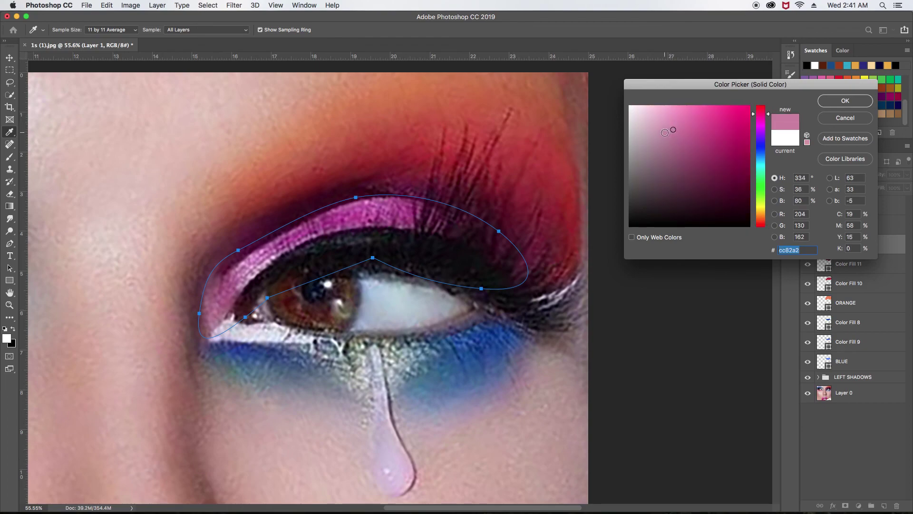
pyautogui.click(665, 130)
pyautogui.click(673, 140)
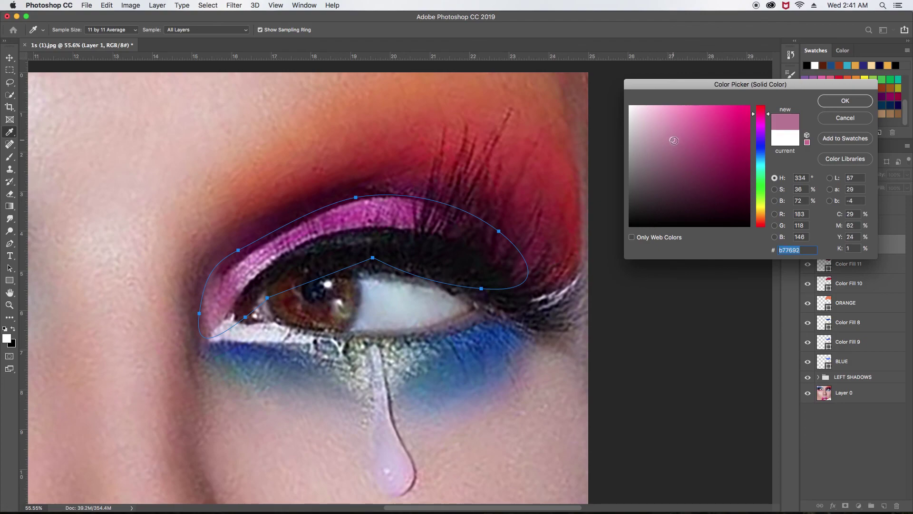
pyautogui.click(838, 100)
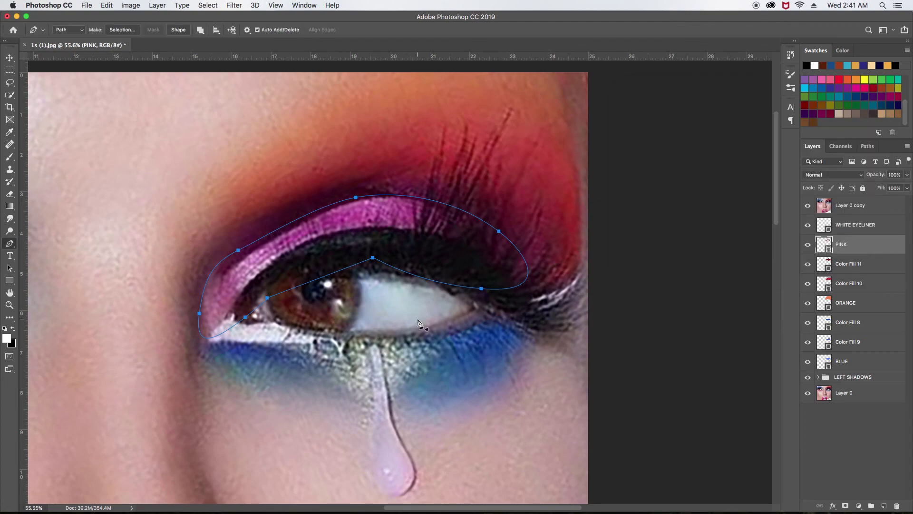
# - Add an empty layer above PINK and deselect the work path
pyautogui.scroll(2, 419, 319)
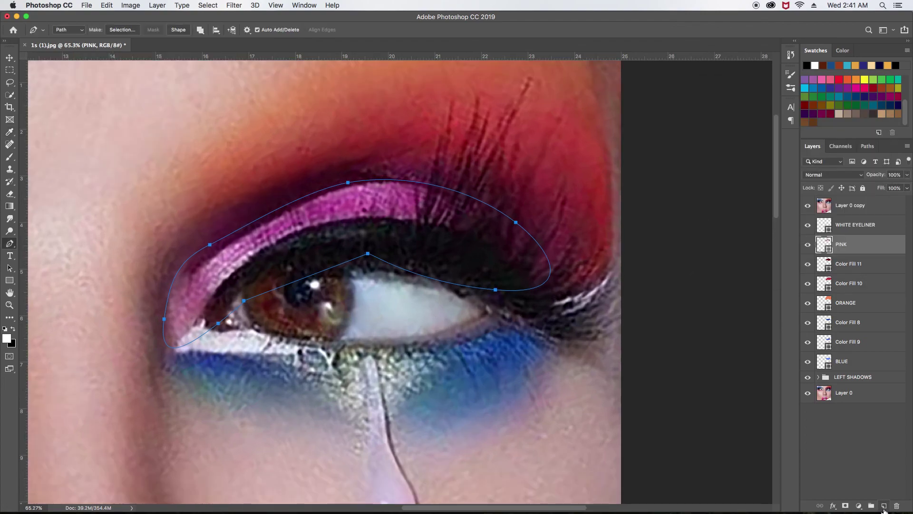
pyautogui.click(884, 505)
pyautogui.click(868, 146)
pyautogui.click(839, 282)
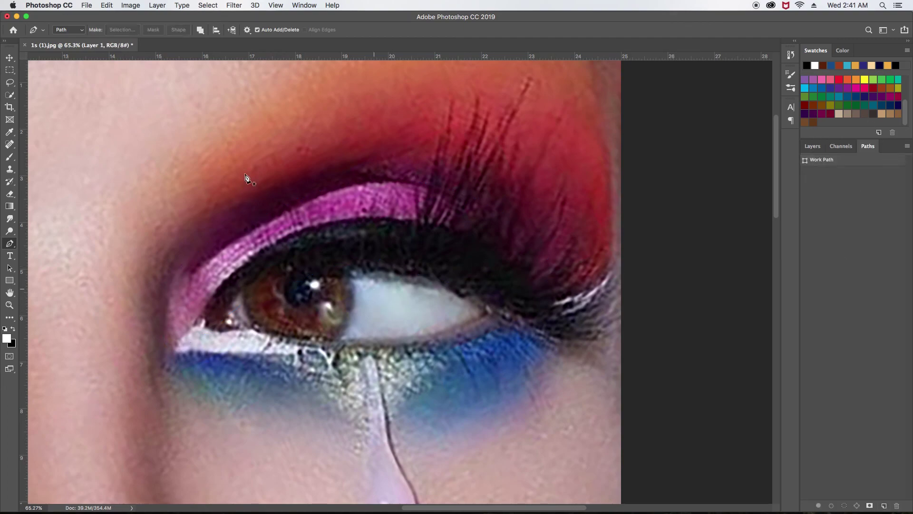
# - Pen a closed path around the magenta upper-lid band and reshape its right-hand curve
pyautogui.moveTo(245, 299); pyautogui.dragTo(208, 322)
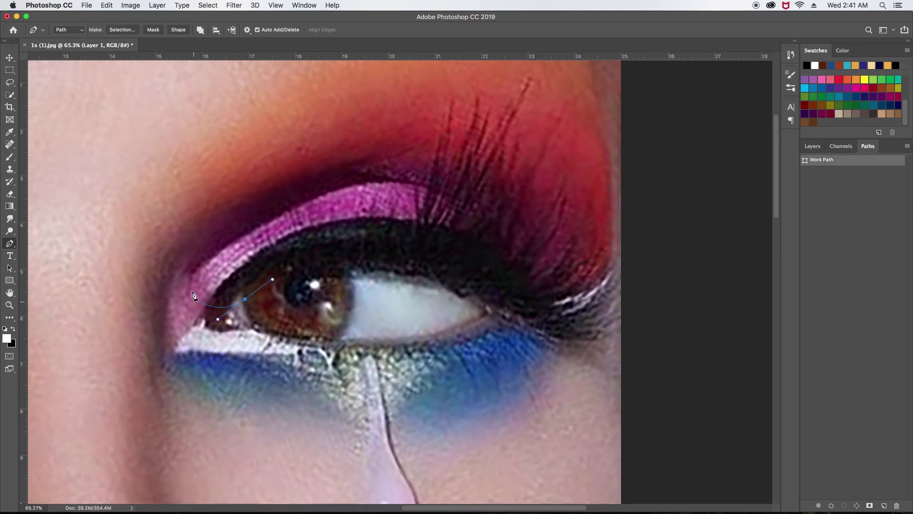
pyautogui.moveTo(191, 284); pyautogui.dragTo(214, 240)
pyautogui.moveTo(353, 185)
pyautogui.mouseDown()
pyautogui.moveTo(393, 176)
pyautogui.moveTo(353, 188)
pyautogui.mouseUp()
pyautogui.keyDown('ctrl'); pyautogui.click(188, 282); pyautogui.keyUp('ctrl')
pyautogui.moveTo(464, 200); pyautogui.dragTo(504, 218)
pyautogui.moveTo(452, 294); pyautogui.dragTo(400, 304)
pyautogui.click(328, 313)
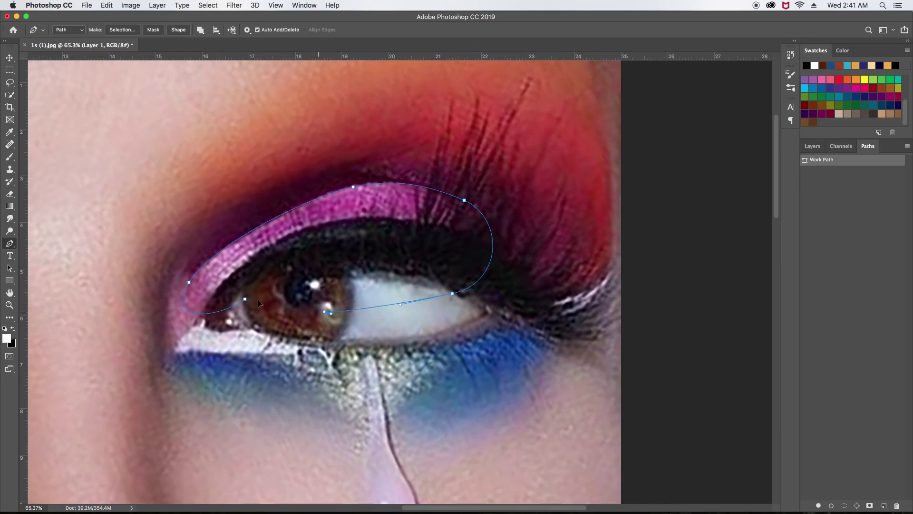
pyautogui.click(245, 299)
pyautogui.scroll(-3, 360, 269)
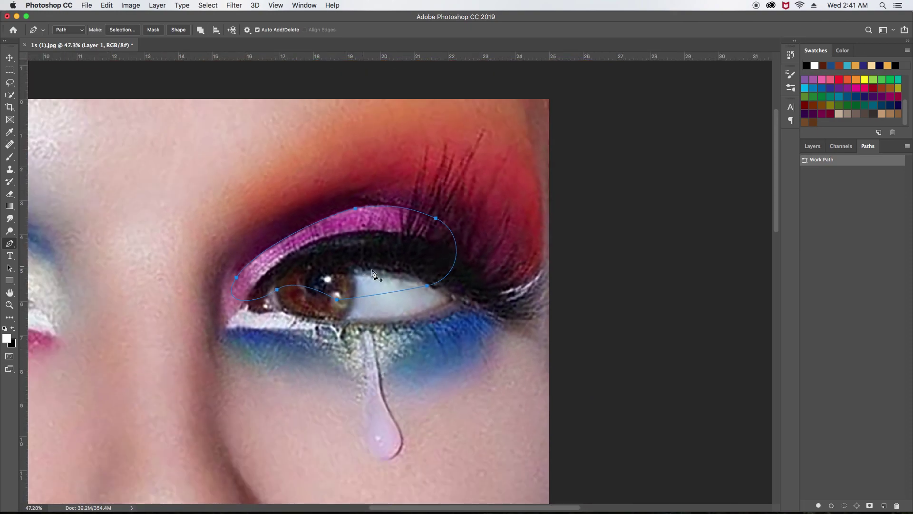
pyautogui.moveTo(436, 218)
pyautogui.mouseDown()
pyautogui.moveTo(425, 269)
pyautogui.moveTo(367, 272)
pyautogui.mouseUp()
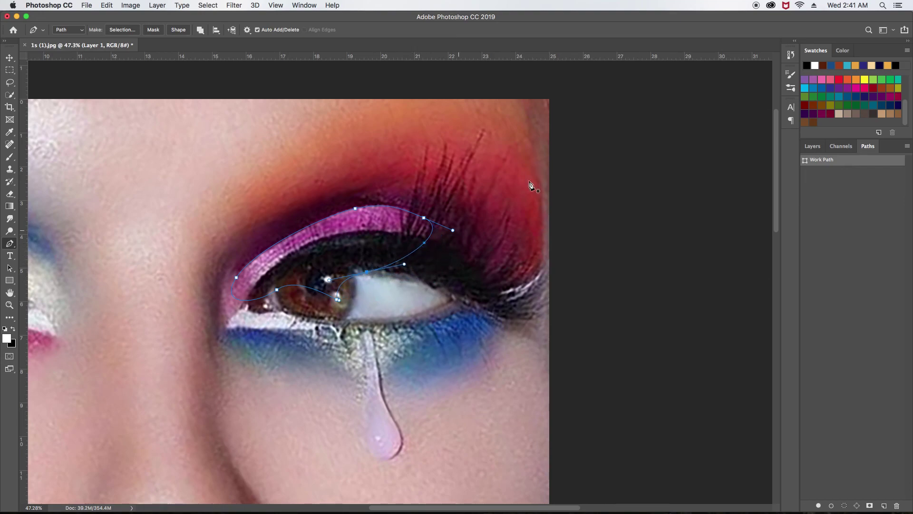
pyautogui.click(162, 7)
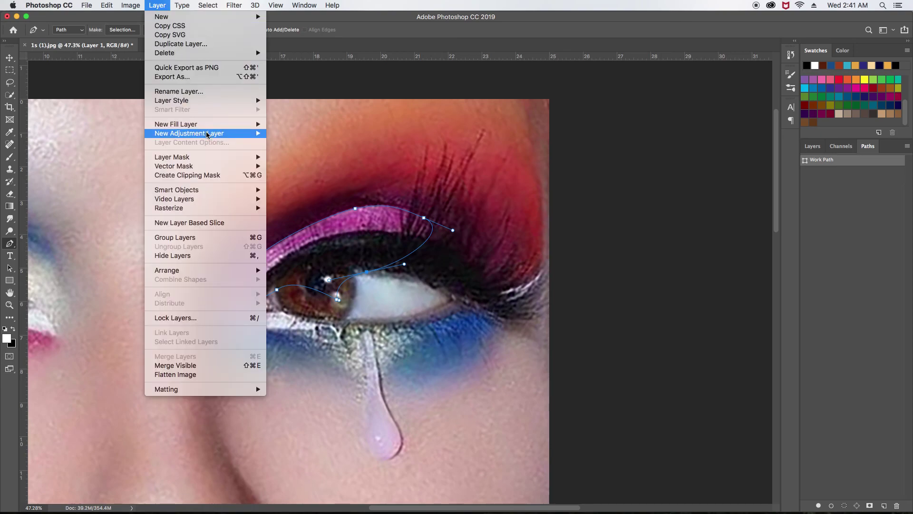
# - Create Color Fill 12 from the path in magenta #a53e85 sampled from the eyeshadow
pyautogui.click(291, 124)
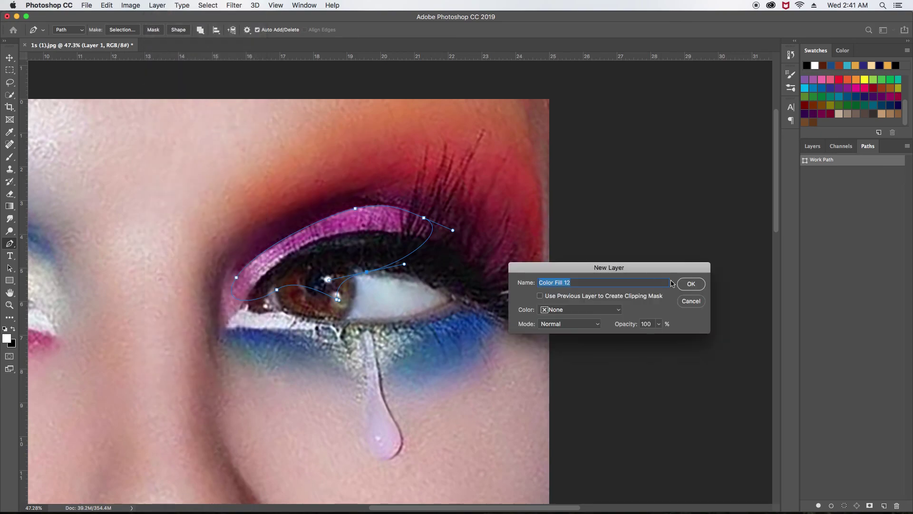
pyautogui.click(691, 284)
pyautogui.click(396, 220)
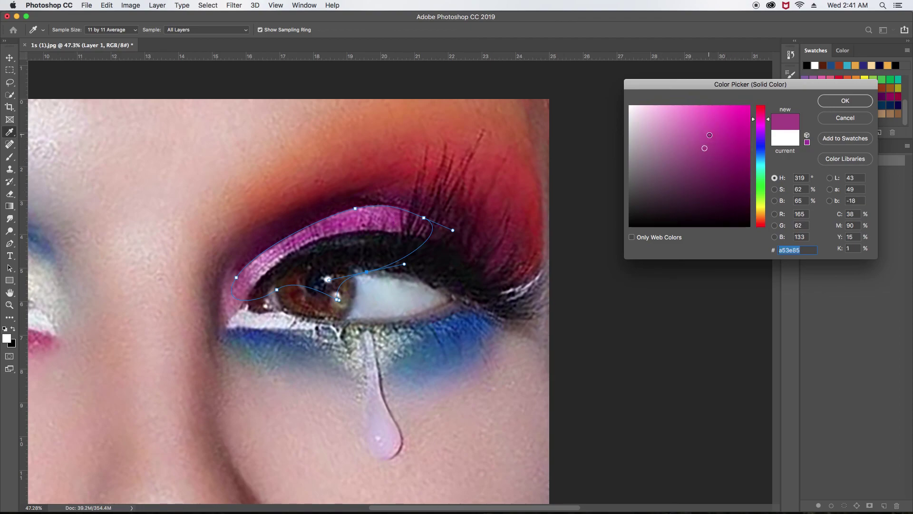
pyautogui.click(846, 100)
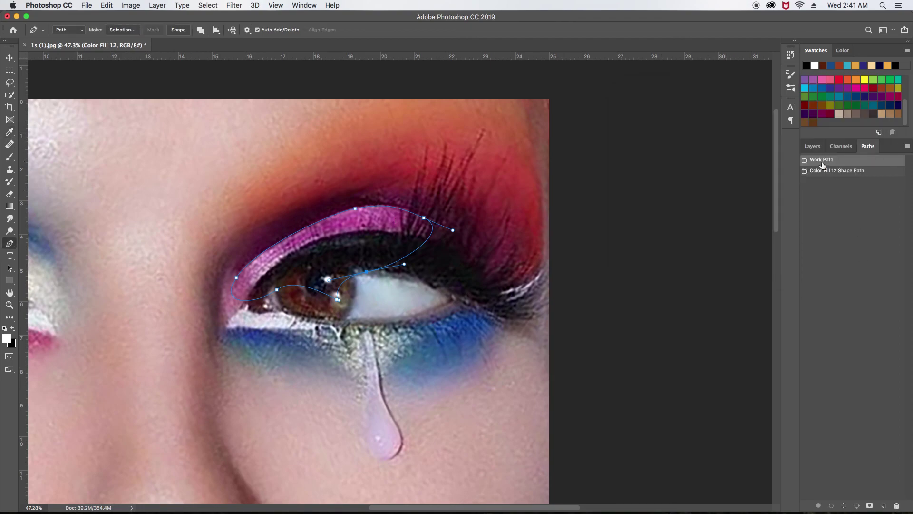
# - Add an empty layer above Color Fill 12 and deselect the work path
pyautogui.click(813, 147)
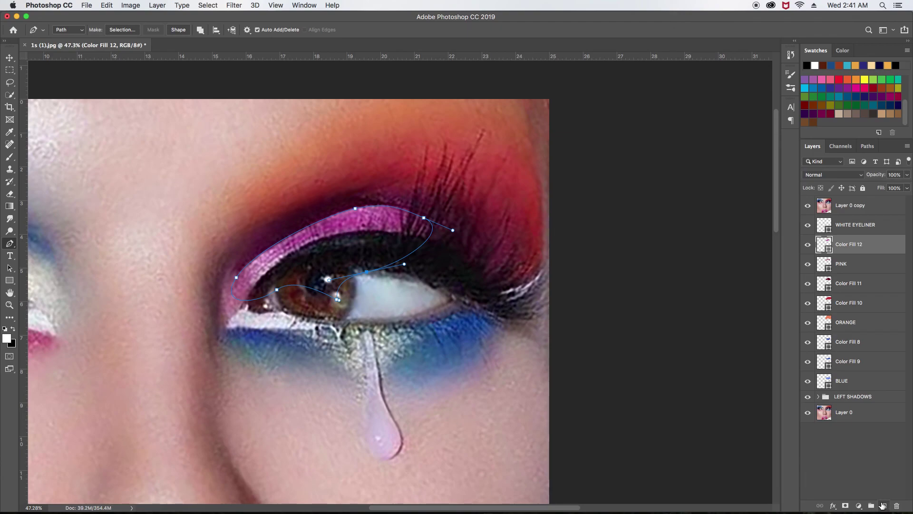
pyautogui.click(884, 505)
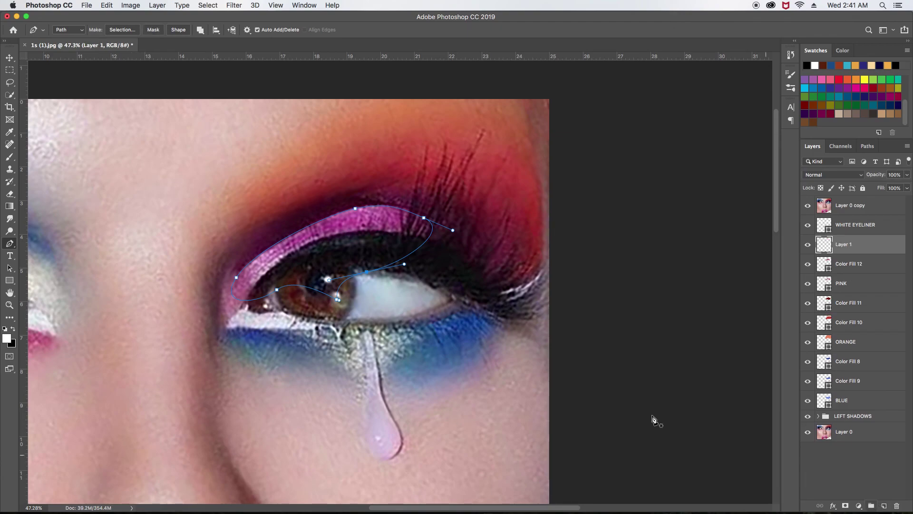
pyautogui.click(868, 146)
pyautogui.click(851, 214)
pyautogui.click(812, 146)
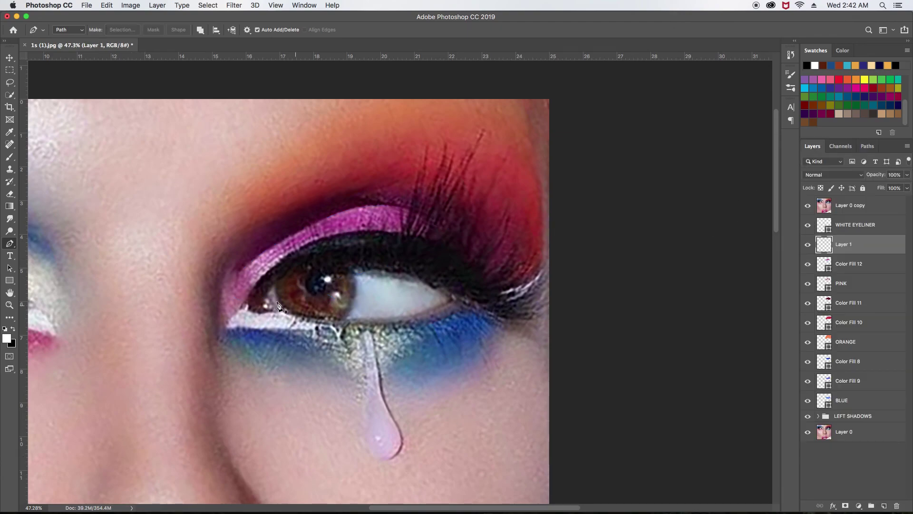
# - Pen a small closed path at the right eye's inner lid corner
pyautogui.scroll(3, 278, 305)
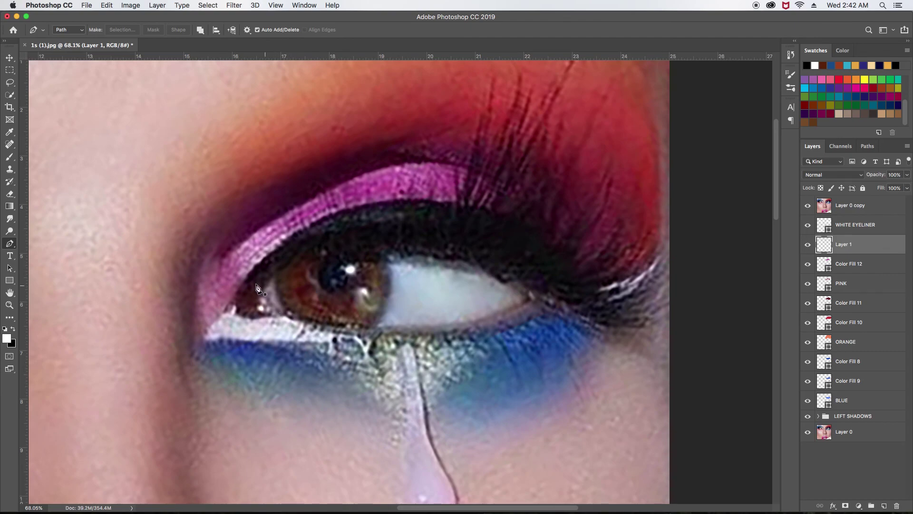
pyautogui.moveTo(266, 282); pyautogui.dragTo(237, 303)
pyautogui.moveTo(244, 245)
pyautogui.mouseDown()
pyautogui.moveTo(268, 218)
pyautogui.moveTo(325, 245)
pyautogui.mouseUp()
pyautogui.click(314, 278)
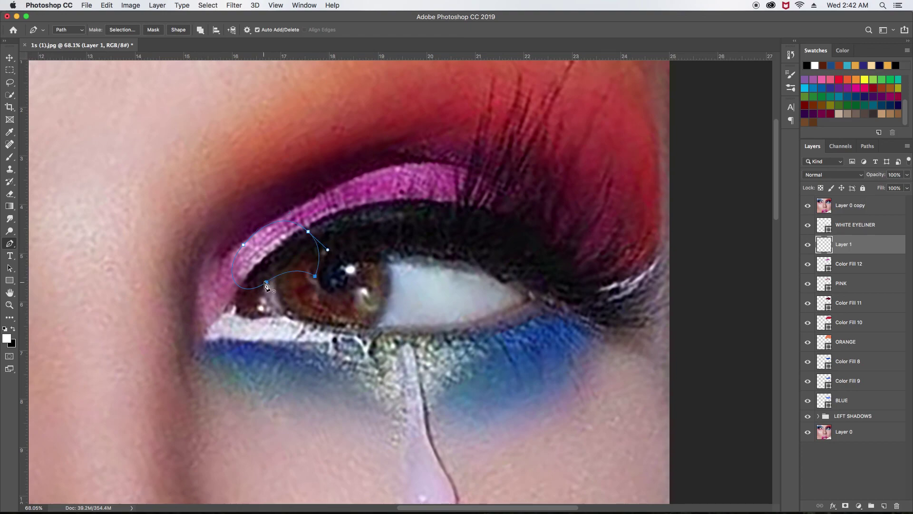
pyautogui.scroll(-3, 305, 289)
pyautogui.scroll(-2, 305, 289)
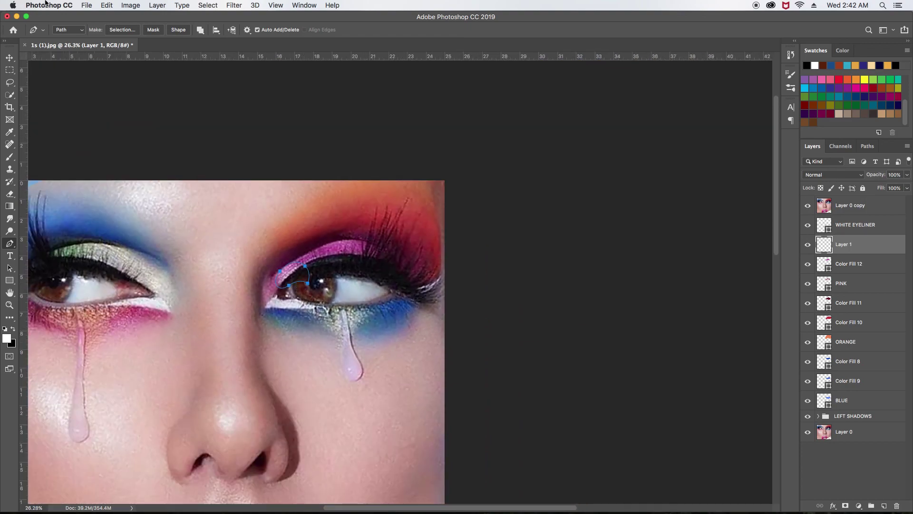
# - Fill it as Color Fill 13 in light pink #ed7cd3 and hide Layer 0 copy
pyautogui.click(156, 6)
pyautogui.moveTo(176, 124)
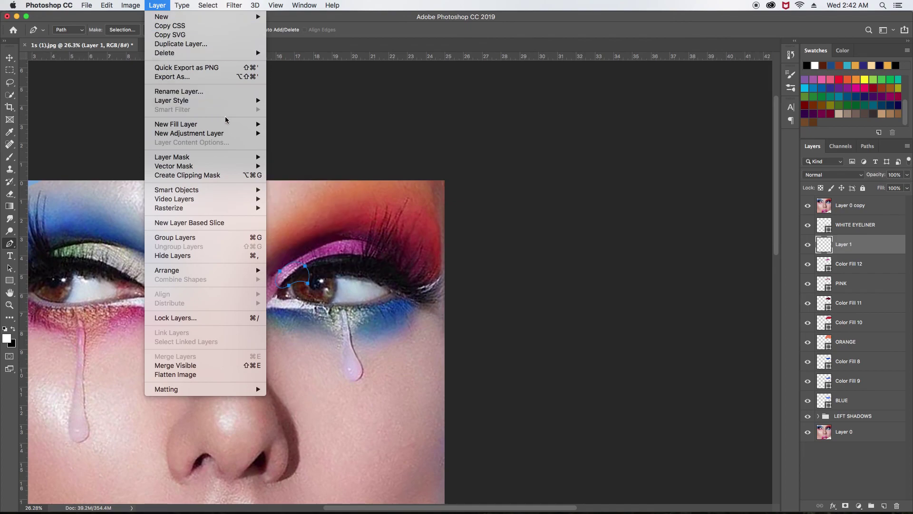
pyautogui.click(296, 124)
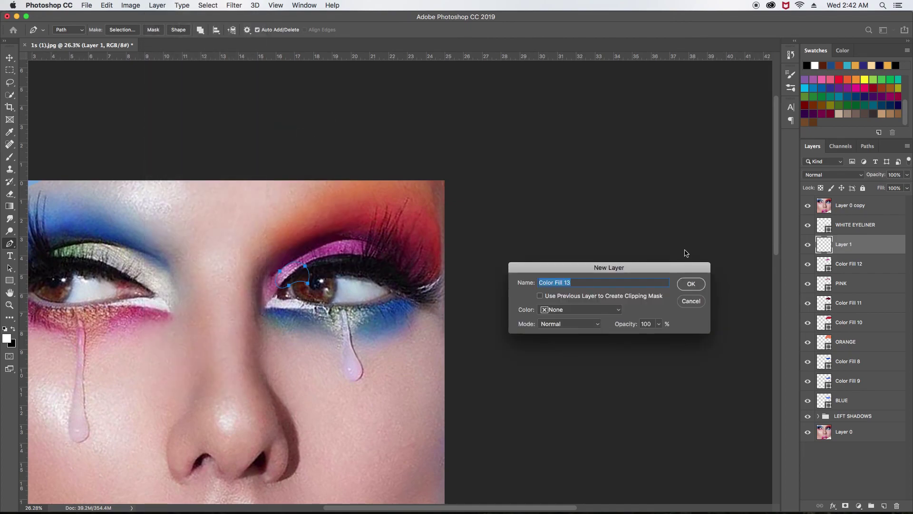
pyautogui.click(690, 285)
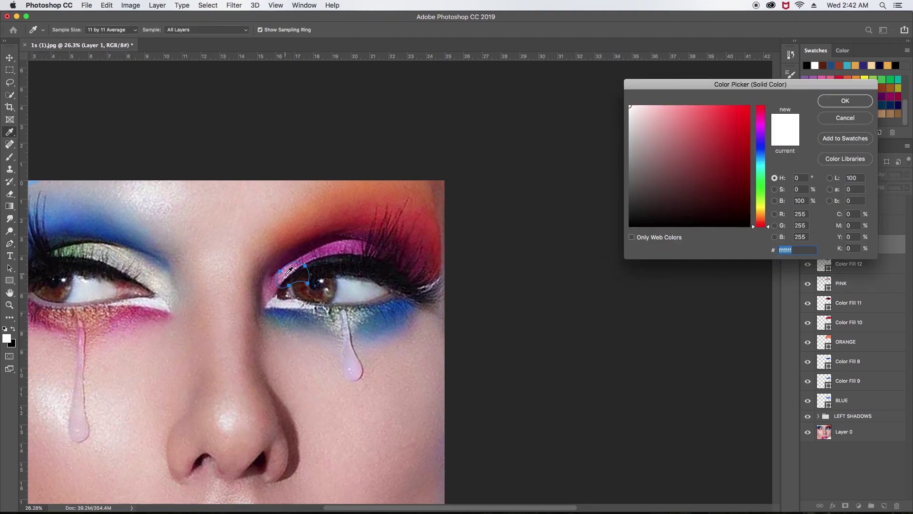
pyautogui.click(288, 272)
pyautogui.click(686, 113)
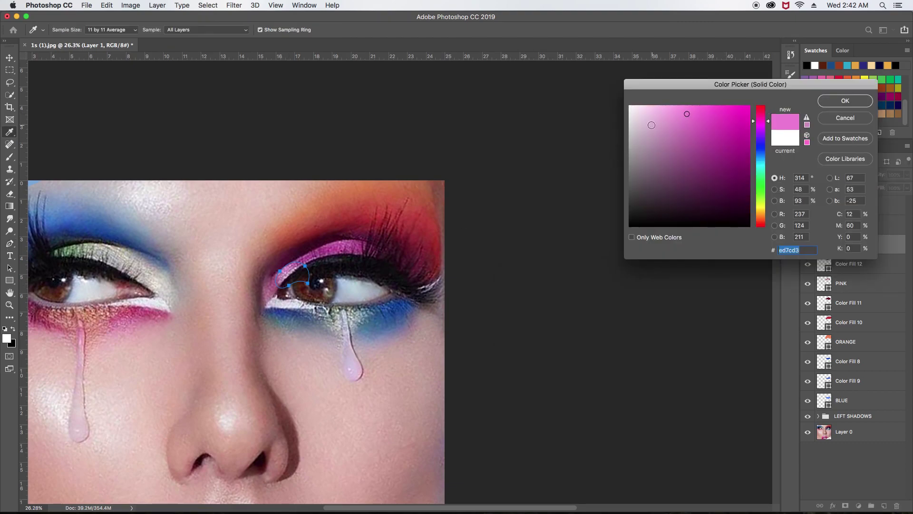
pyautogui.click(663, 112)
pyautogui.click(845, 102)
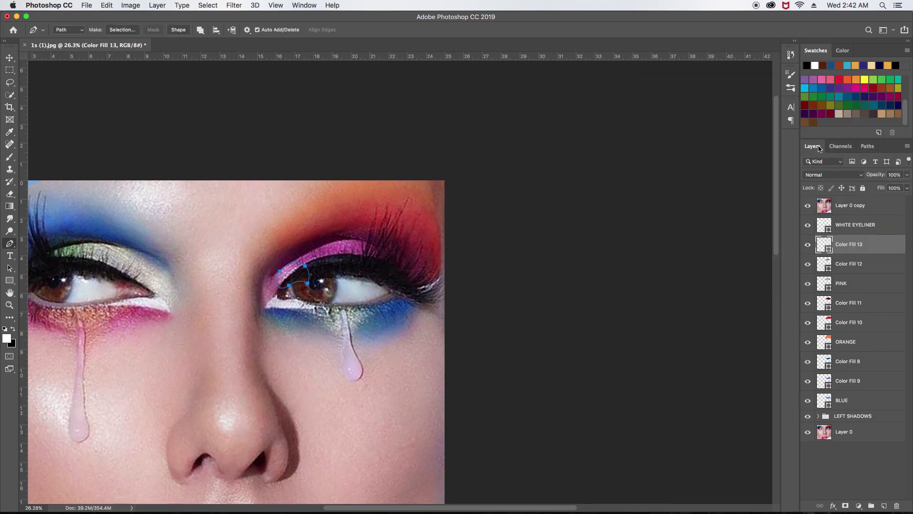
pyautogui.click(808, 205)
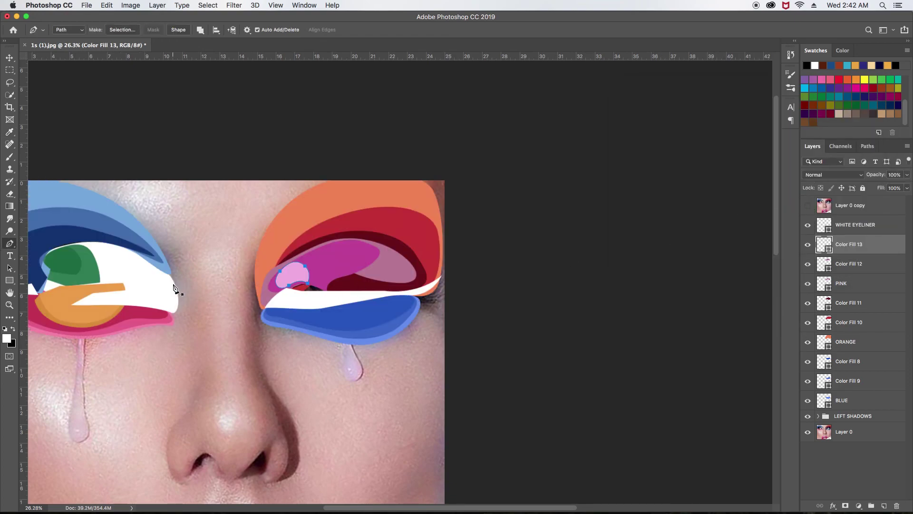
# - Pan to show both eyes, restore the rulers, and deselect the Work Path
pyautogui.scroll(2, 174, 287)
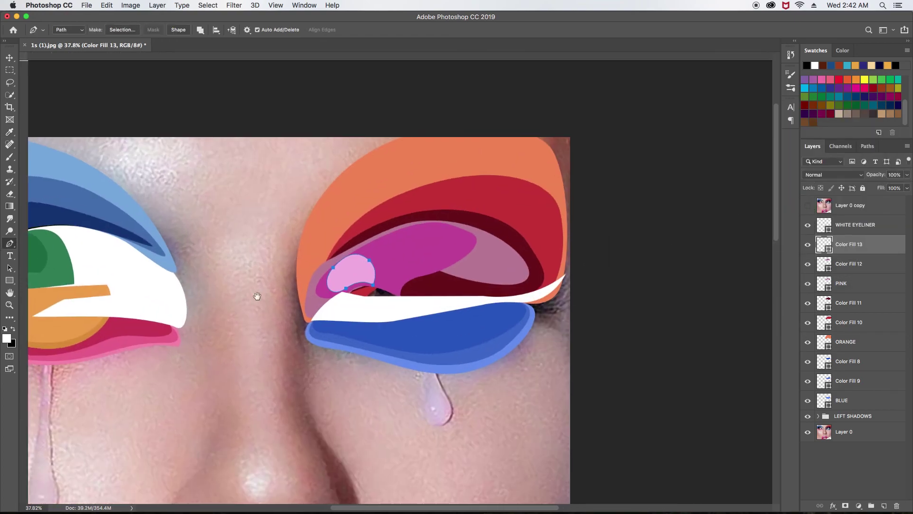
pyautogui.moveTo(174, 288)
pyautogui.mouseDown()
pyautogui.moveTo(362, 286)
pyautogui.moveTo(345, 208)
pyautogui.mouseUp()
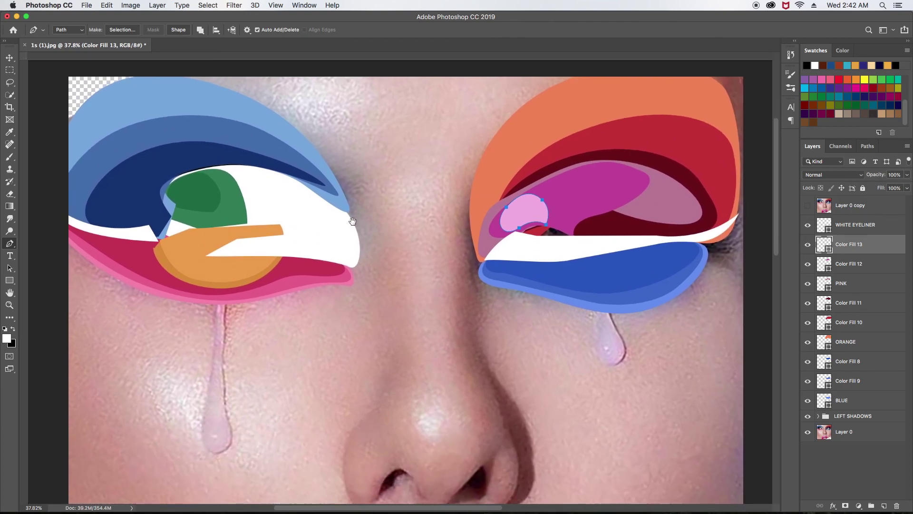
pyautogui.press('super+r')
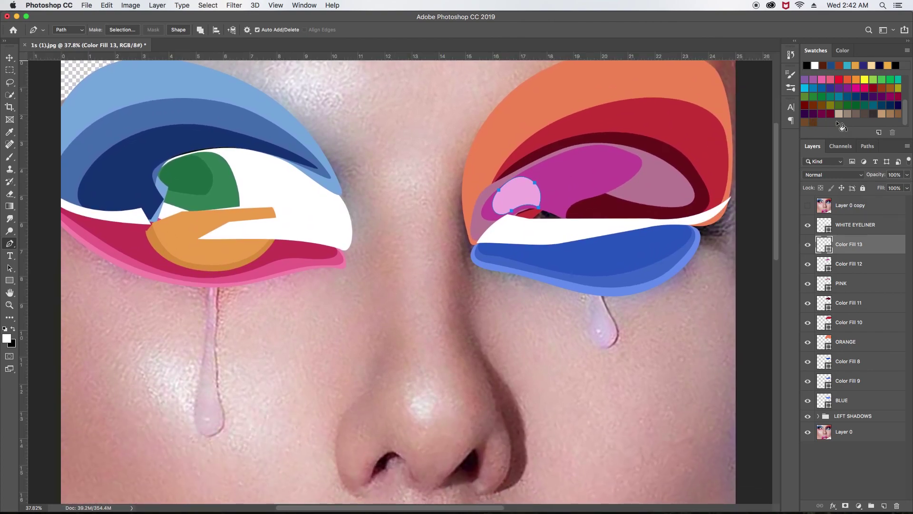
pyautogui.click(868, 146)
pyautogui.click(866, 339)
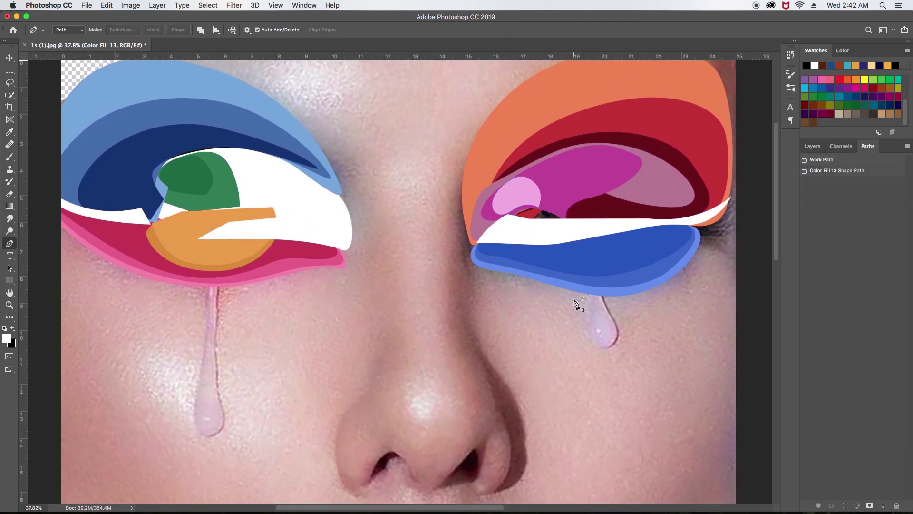